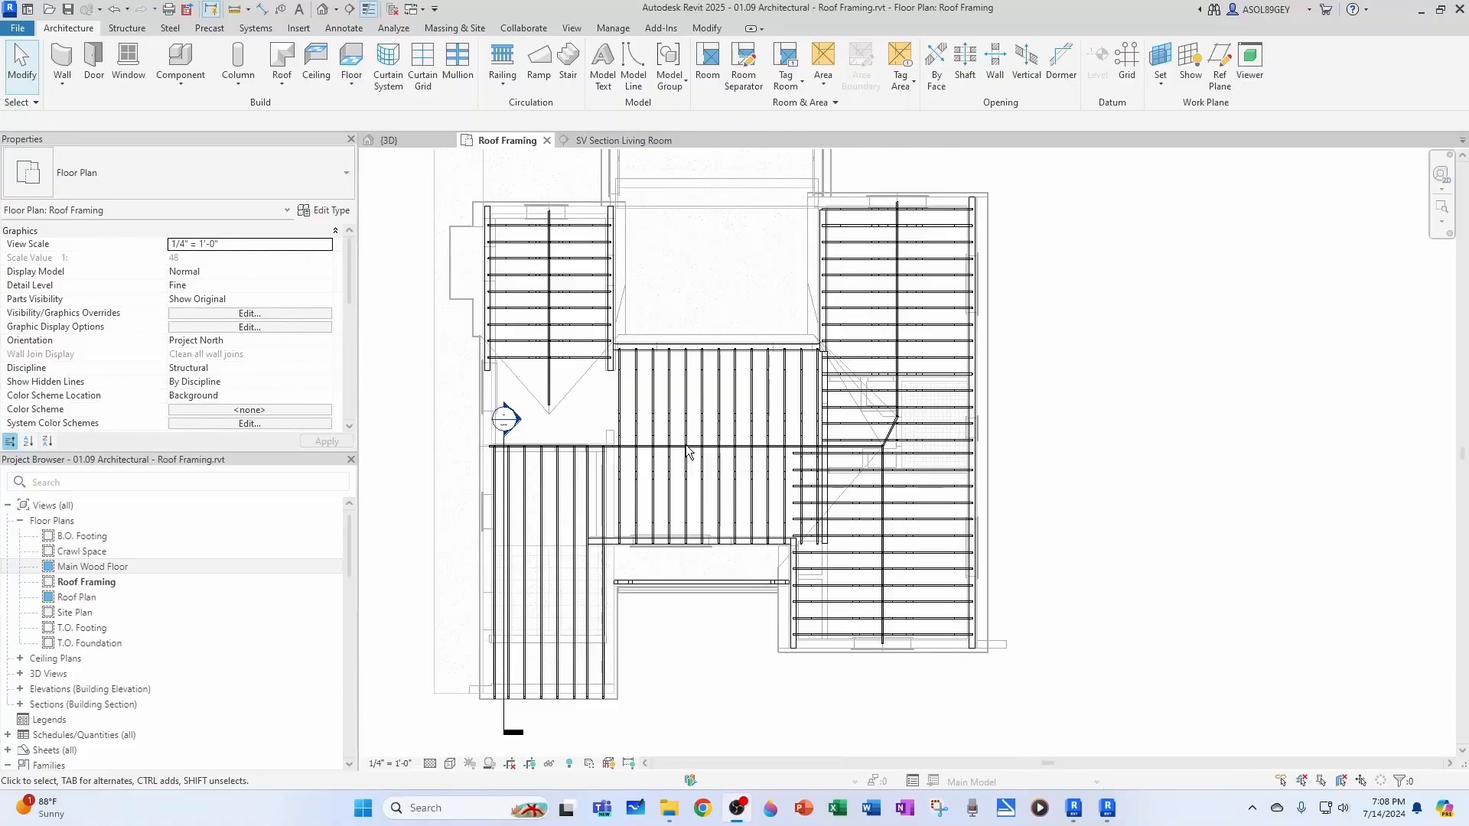
Place a Dimension Lumber 2x6 beam on the southern roof valley line at the east wing by picking the roof edge
{"action": "scroll", "coordinate": [691, 436], "scroll_direction": "up", "scroll_amount": 2}
{"action": "scroll", "coordinate": [862, 548], "scroll_direction": "up", "scroll_amount": 1}
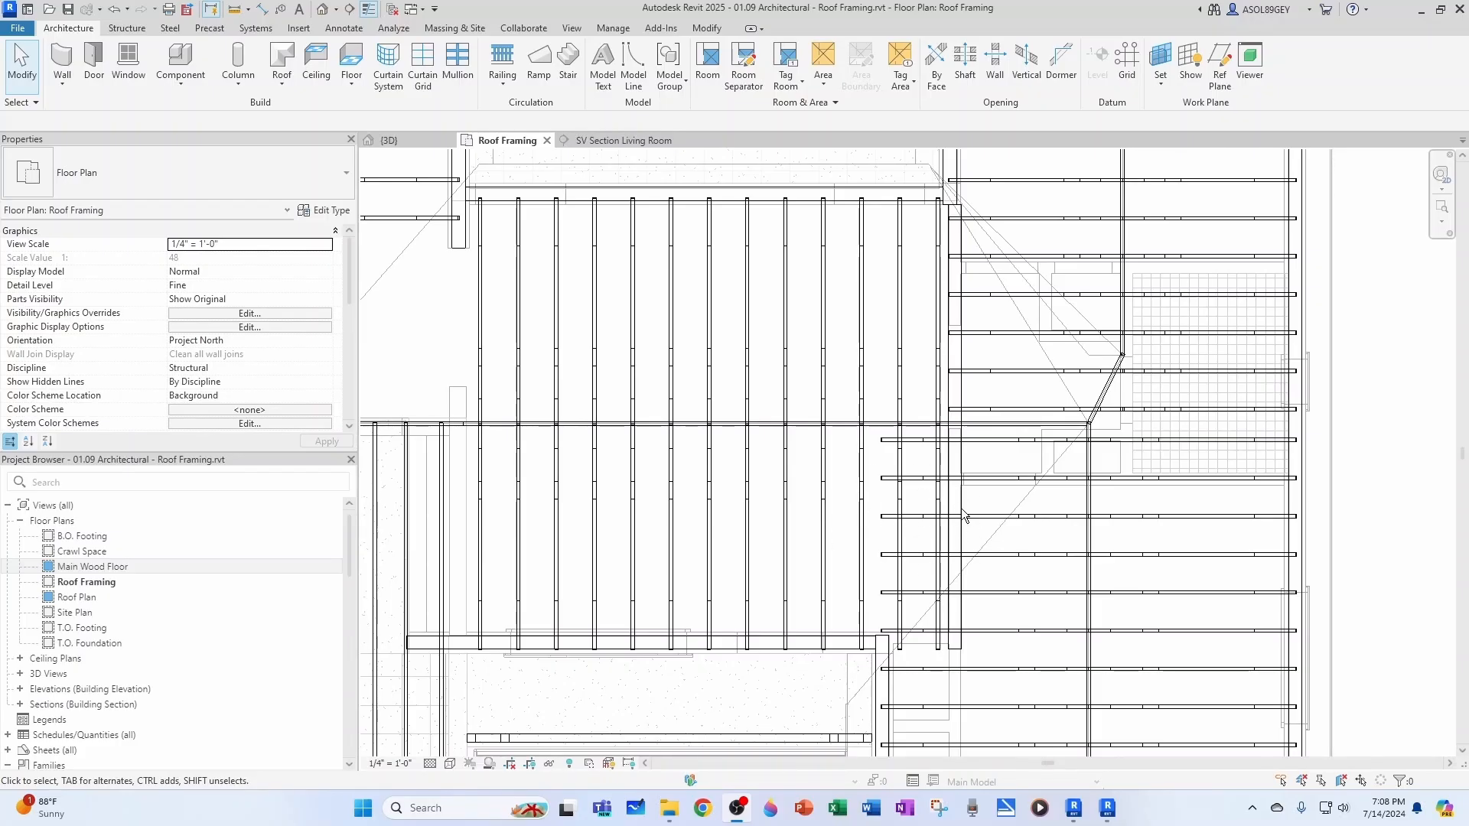
{"action": "scroll", "coordinate": [849, 492], "scroll_direction": "down", "scroll_amount": 1}
{"action": "middle_click_drag", "start_coordinate": [849, 492], "coordinate": [684, 466]}
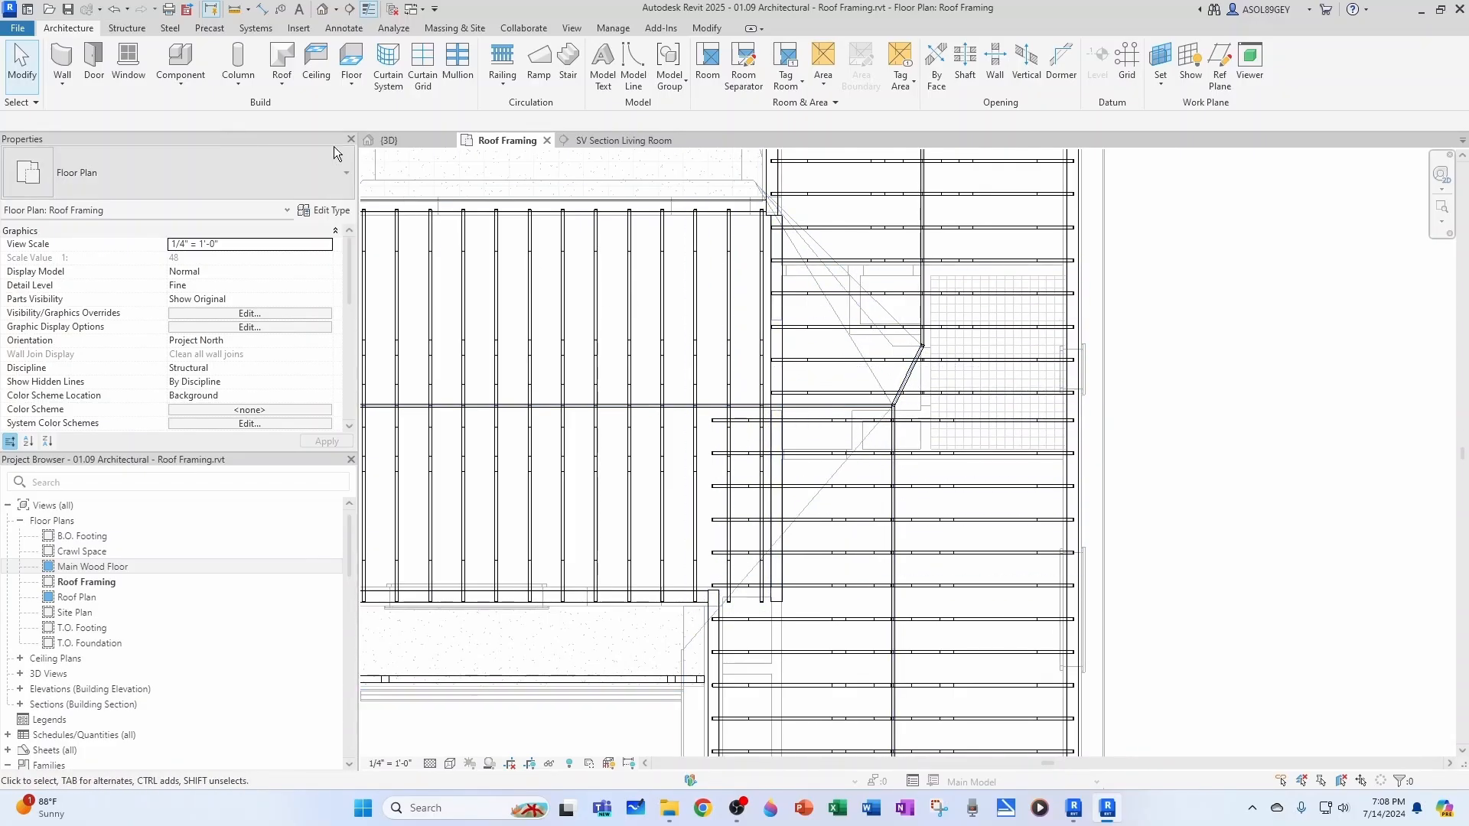
{"action": "left_click", "coordinate": [124, 29]}
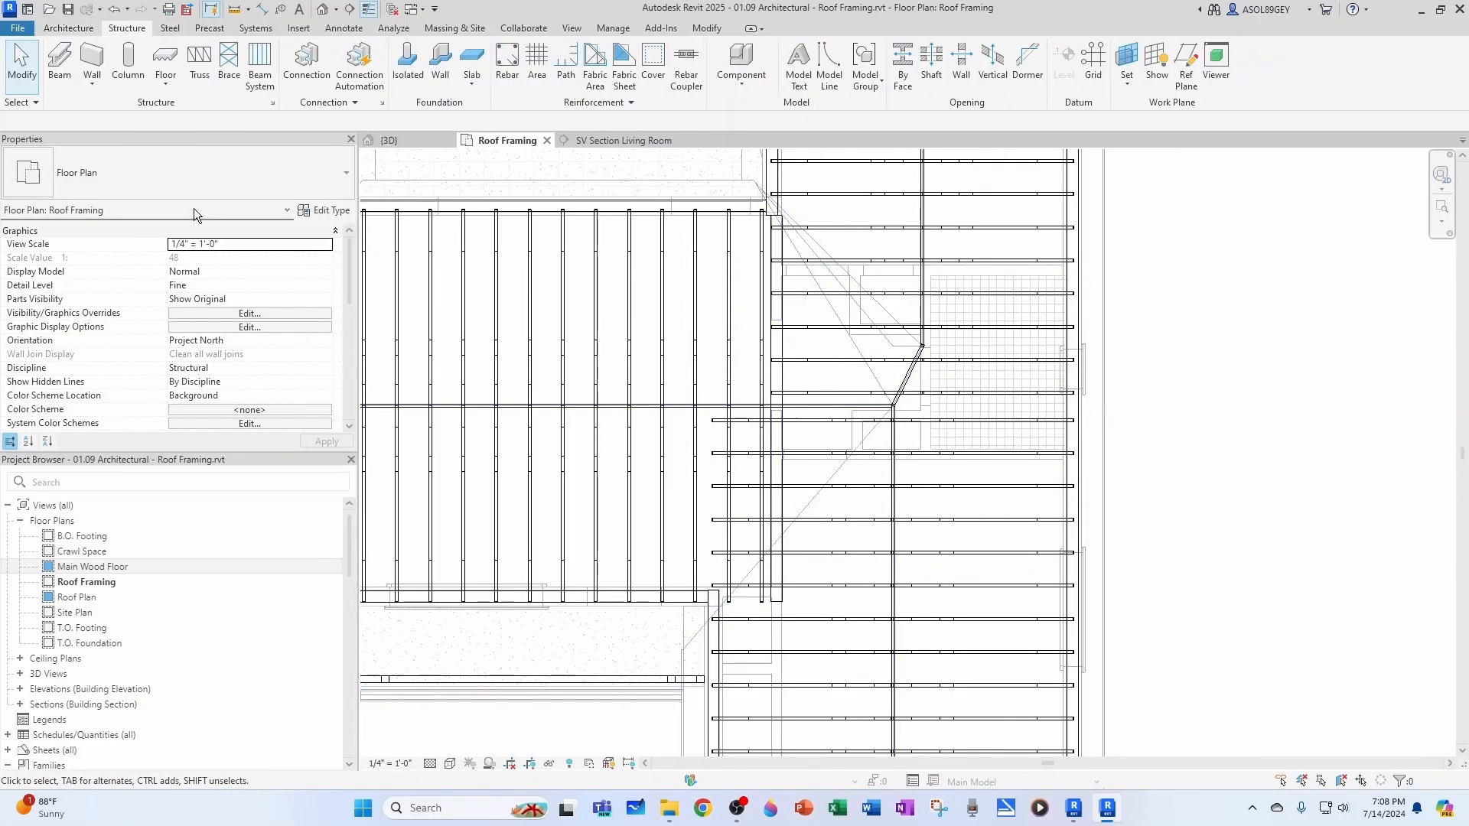
{"action": "left_click", "coordinate": [73, 84]}
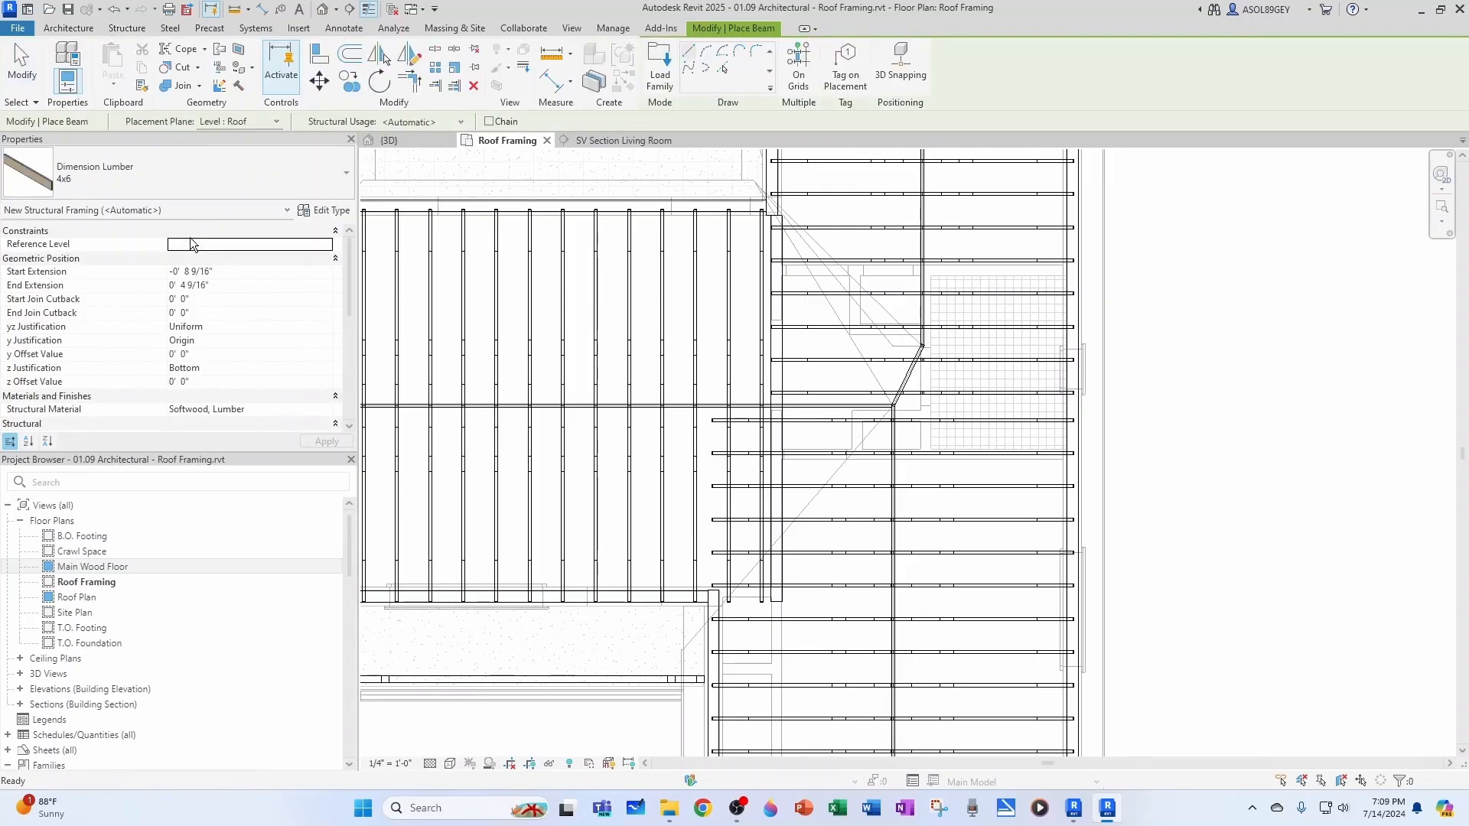
{"action": "left_click", "coordinate": [155, 176]}
{"action": "scroll", "coordinate": [53, 319], "scroll_direction": "up", "scroll_amount": 1}
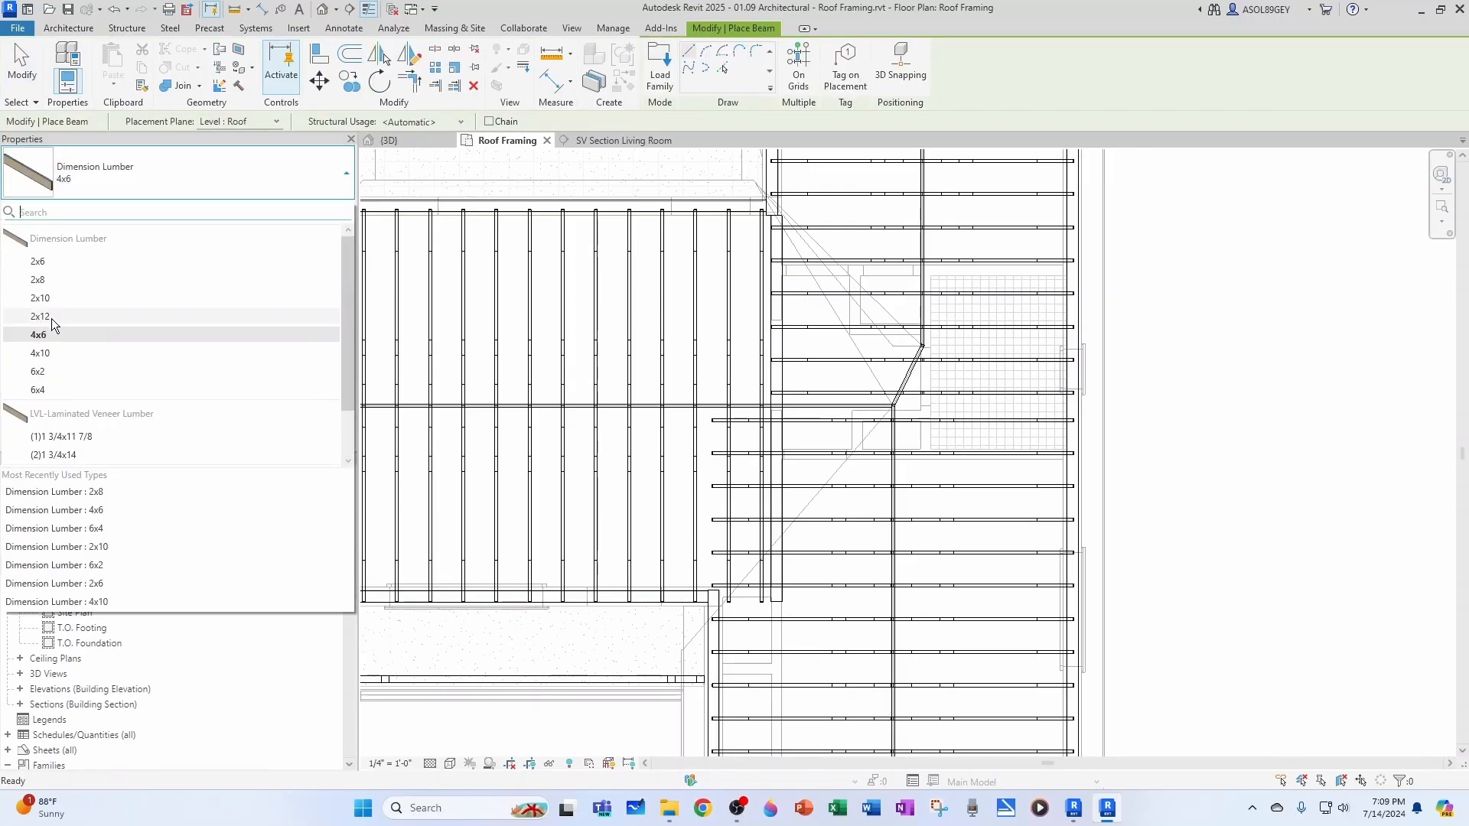
{"action": "left_click", "coordinate": [52, 261]}
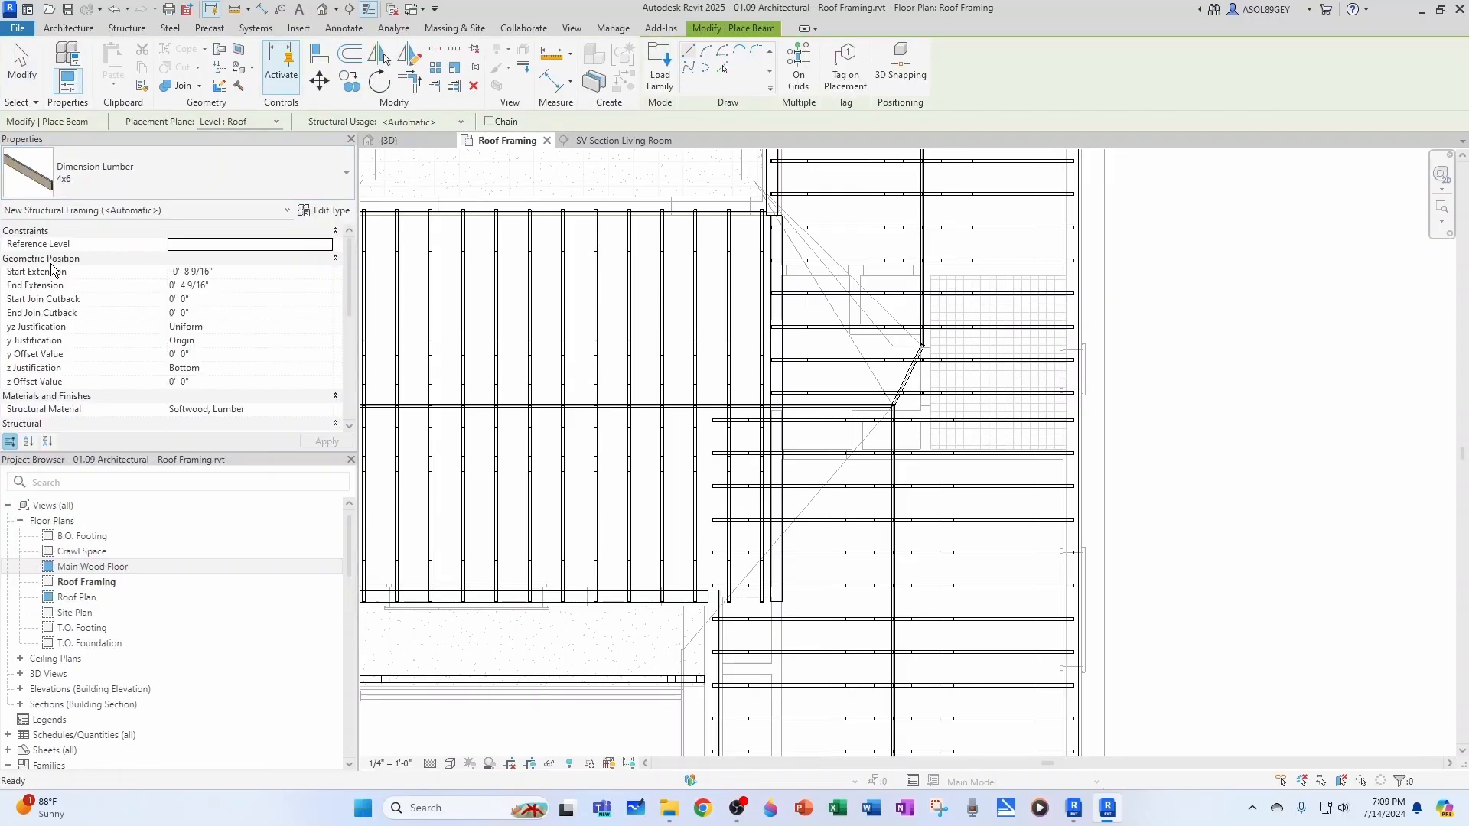
{"action": "left_click", "coordinate": [721, 69]}
{"action": "scroll", "coordinate": [896, 471], "scroll_direction": "up", "scroll_amount": 2}
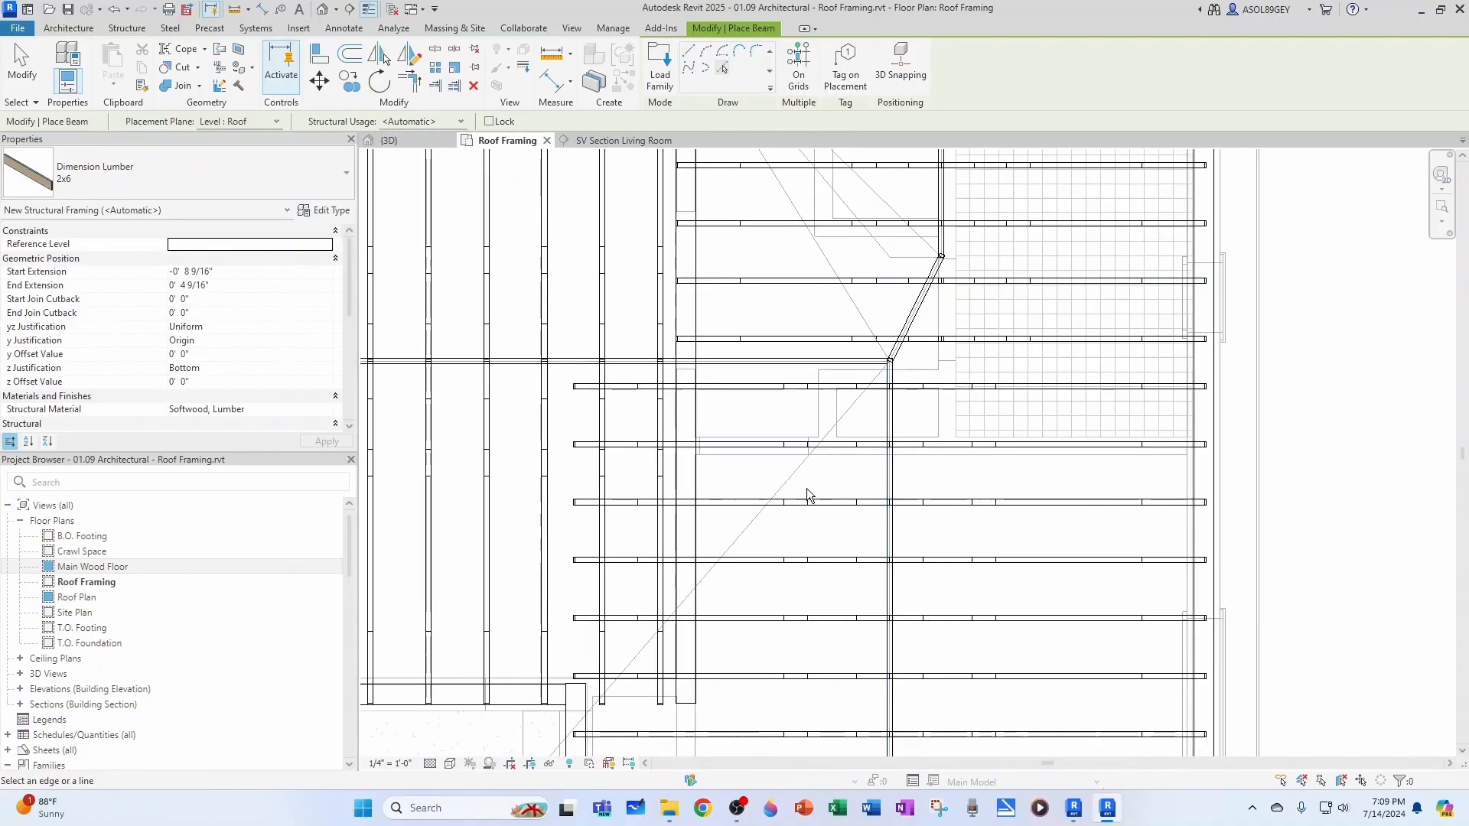
{"action": "left_click", "coordinate": [789, 479]}
Add 2x6 beams along the two diagonal roof edges running from the northern inside corner to both ends of the sloped ridge piece
{"action": "scroll", "coordinate": [870, 525], "scroll_direction": "down", "scroll_amount": 3}
{"action": "middle_click_drag", "start_coordinate": [865, 428], "coordinate": [868, 516]}
{"action": "scroll", "coordinate": [868, 516], "scroll_direction": "up", "scroll_amount": 1}
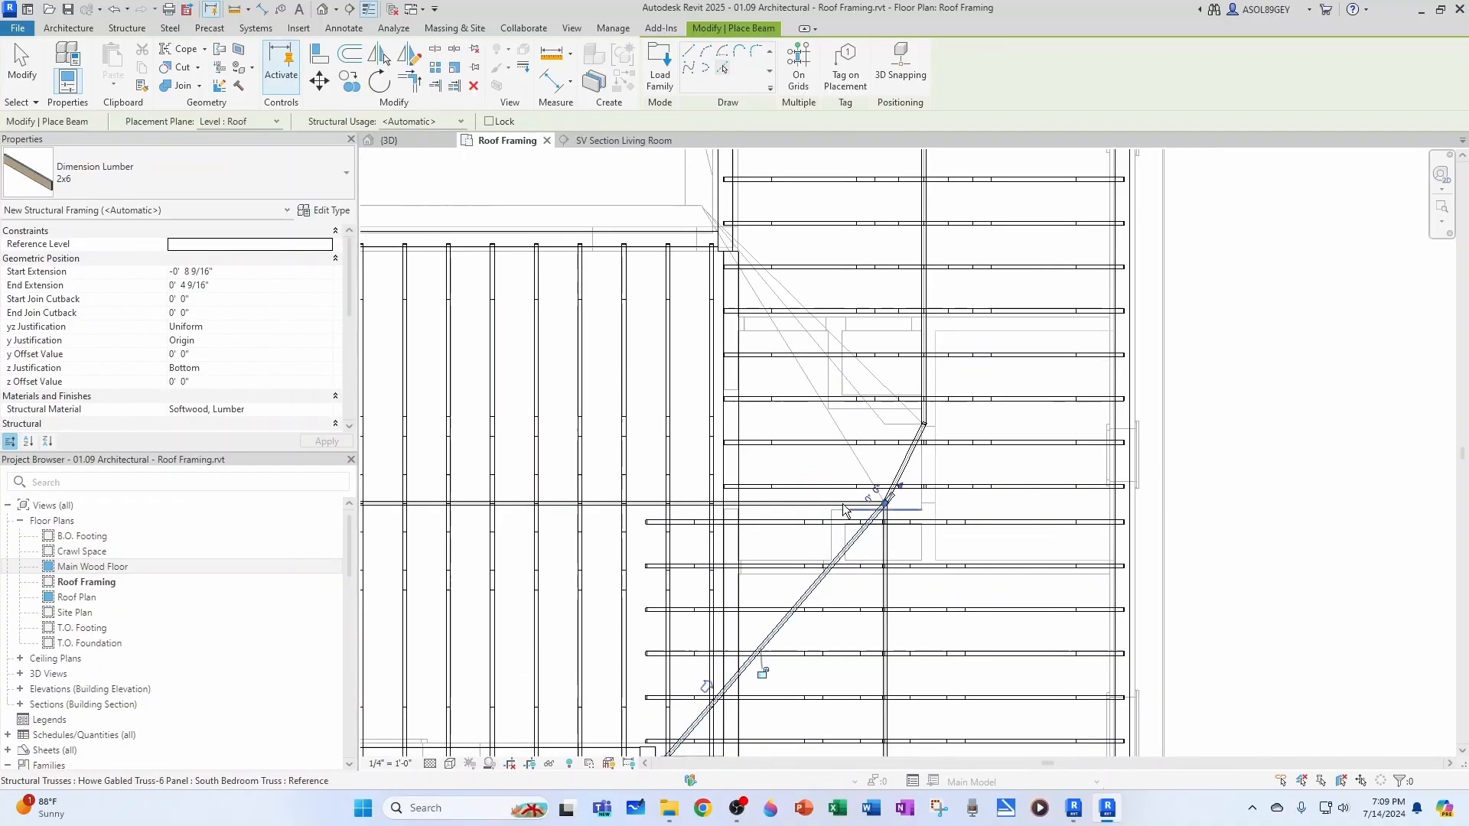
{"action": "left_click", "coordinate": [834, 433]}
{"action": "scroll", "coordinate": [876, 402], "scroll_direction": "up", "scroll_amount": 1}
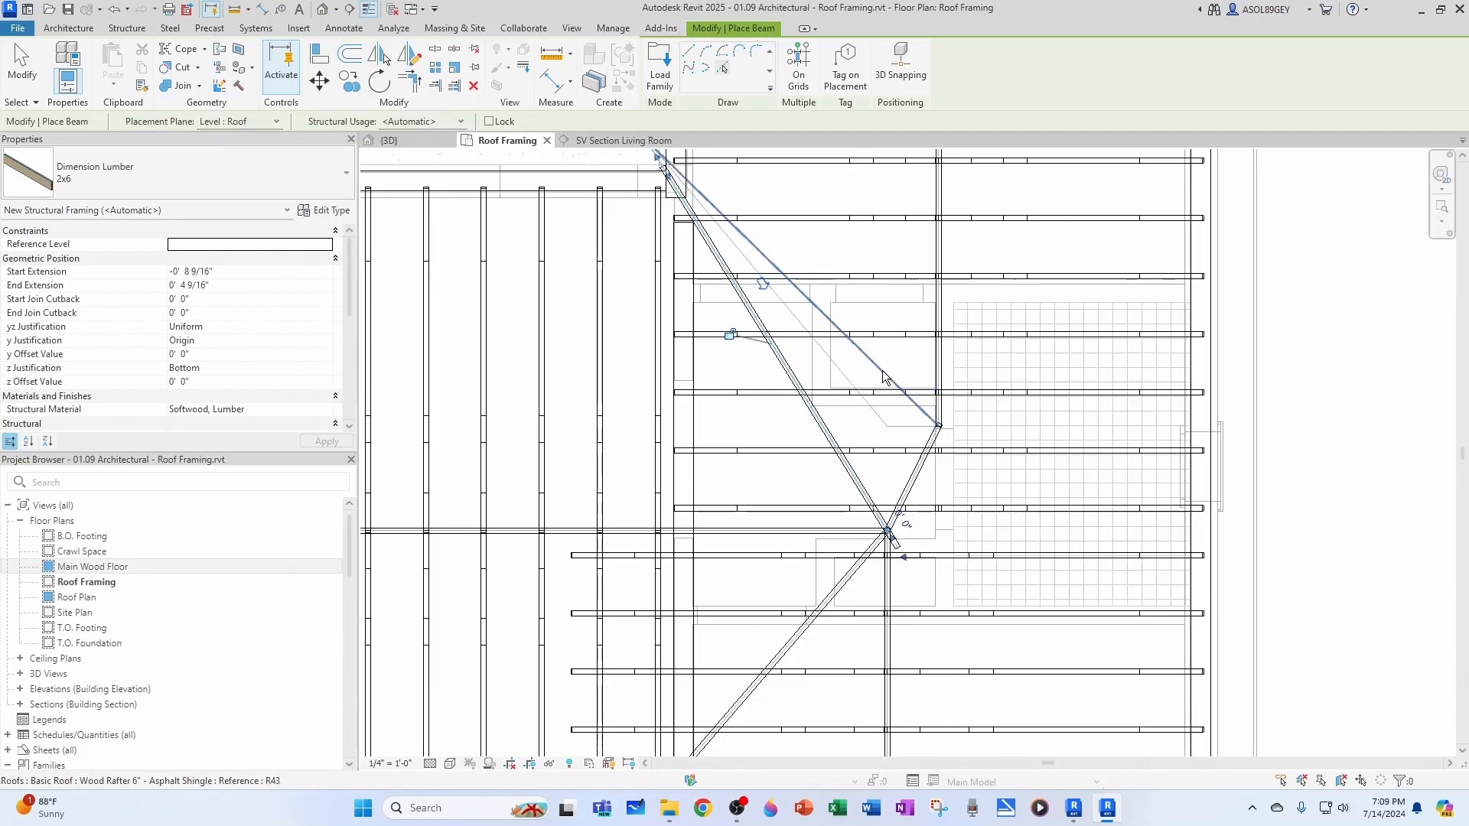
{"action": "key", "text": "Escape"}
{"action": "key", "text": "Escape"}
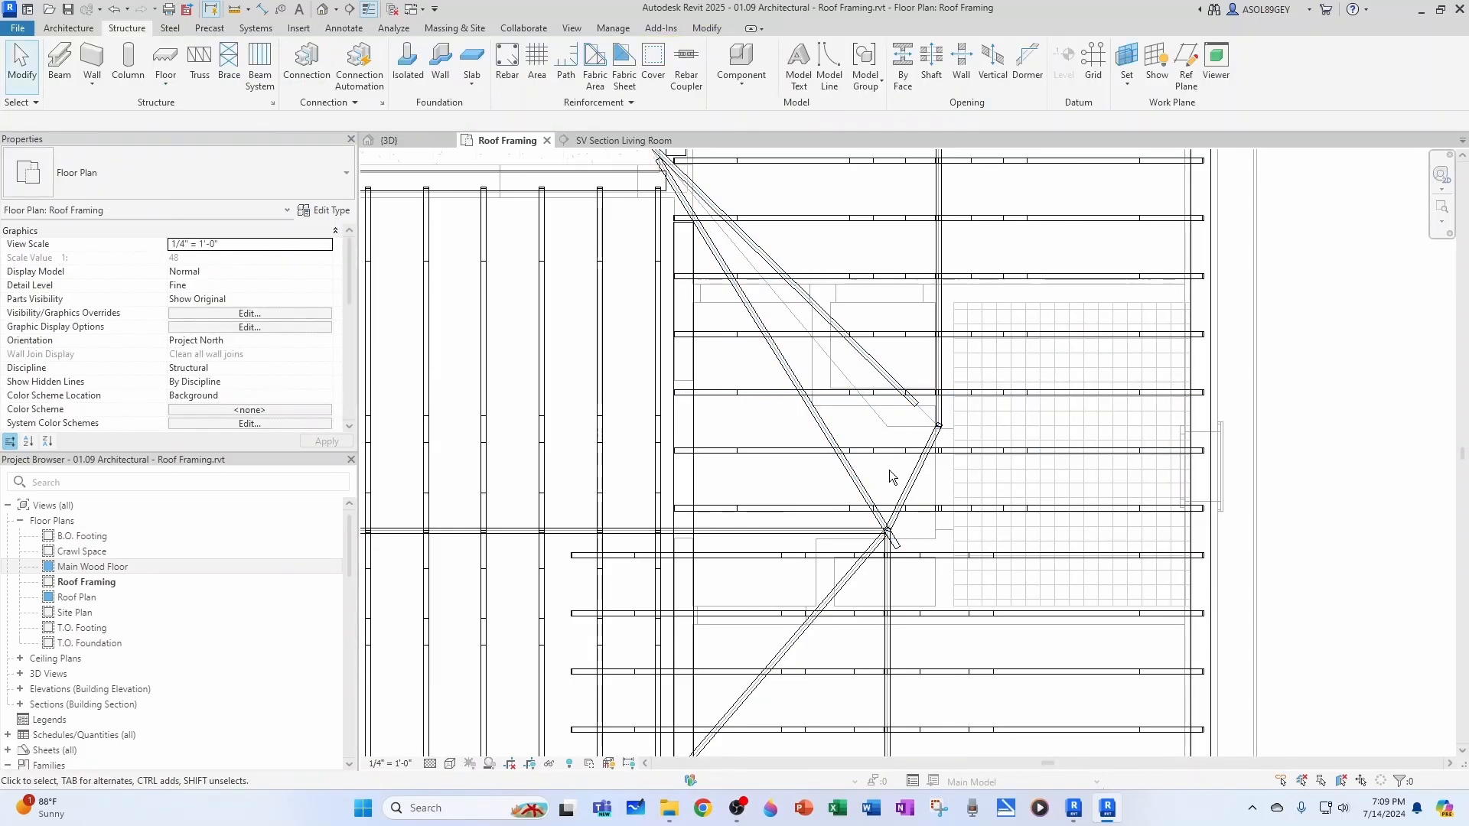
Extend the lower end of the shorter northern valley beam to the upper end of the sloped ridge piece
{"action": "scroll", "coordinate": [895, 368], "scroll_direction": "up", "scroll_amount": 2}
{"action": "left_click", "coordinate": [922, 459]}
{"action": "scroll", "coordinate": [934, 475], "scroll_direction": "up", "scroll_amount": 1}
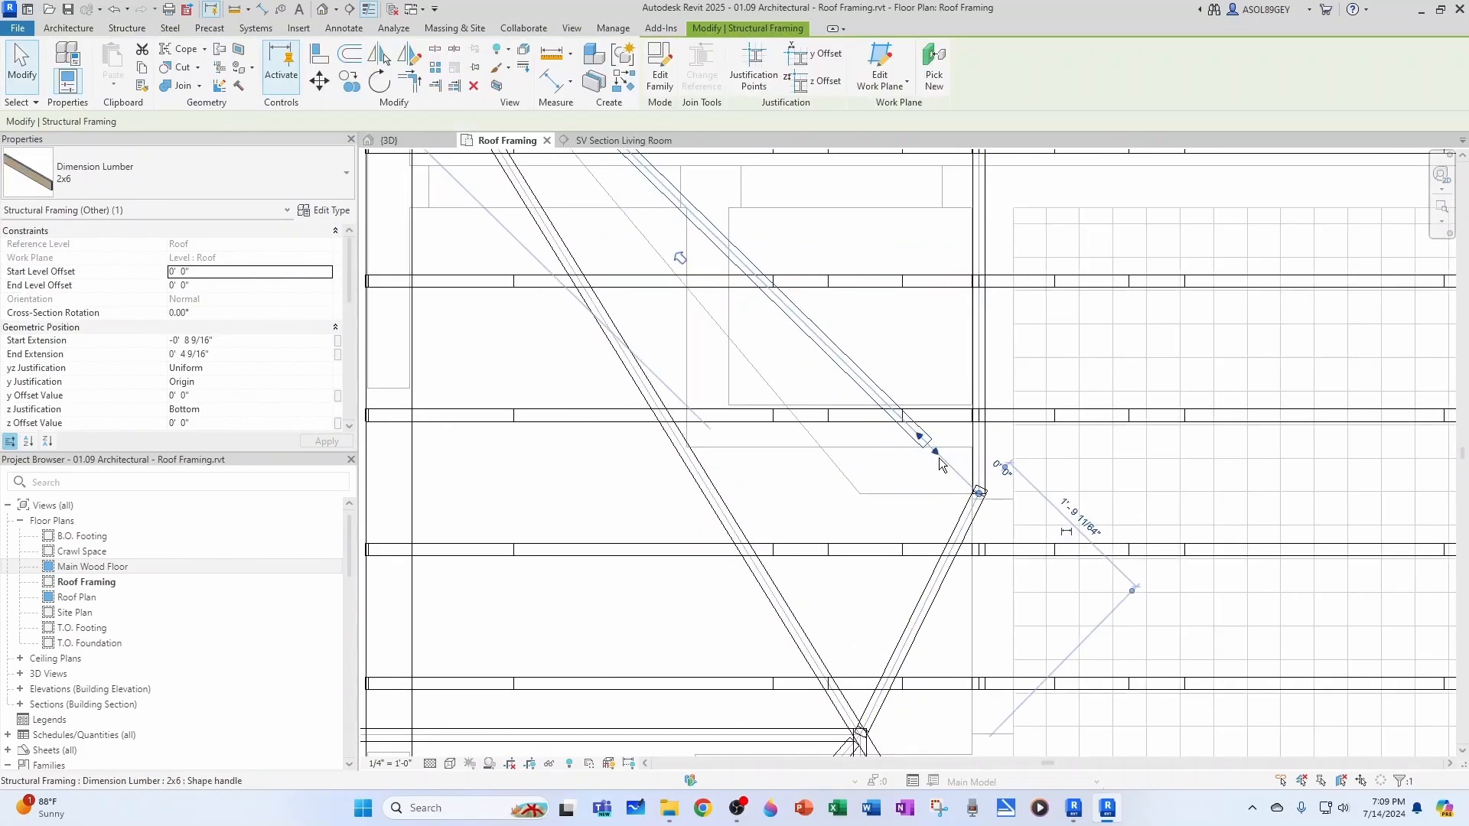
{"action": "left_click_drag", "start_coordinate": [938, 453], "coordinate": [979, 492]}
{"action": "key", "text": "Escape"}
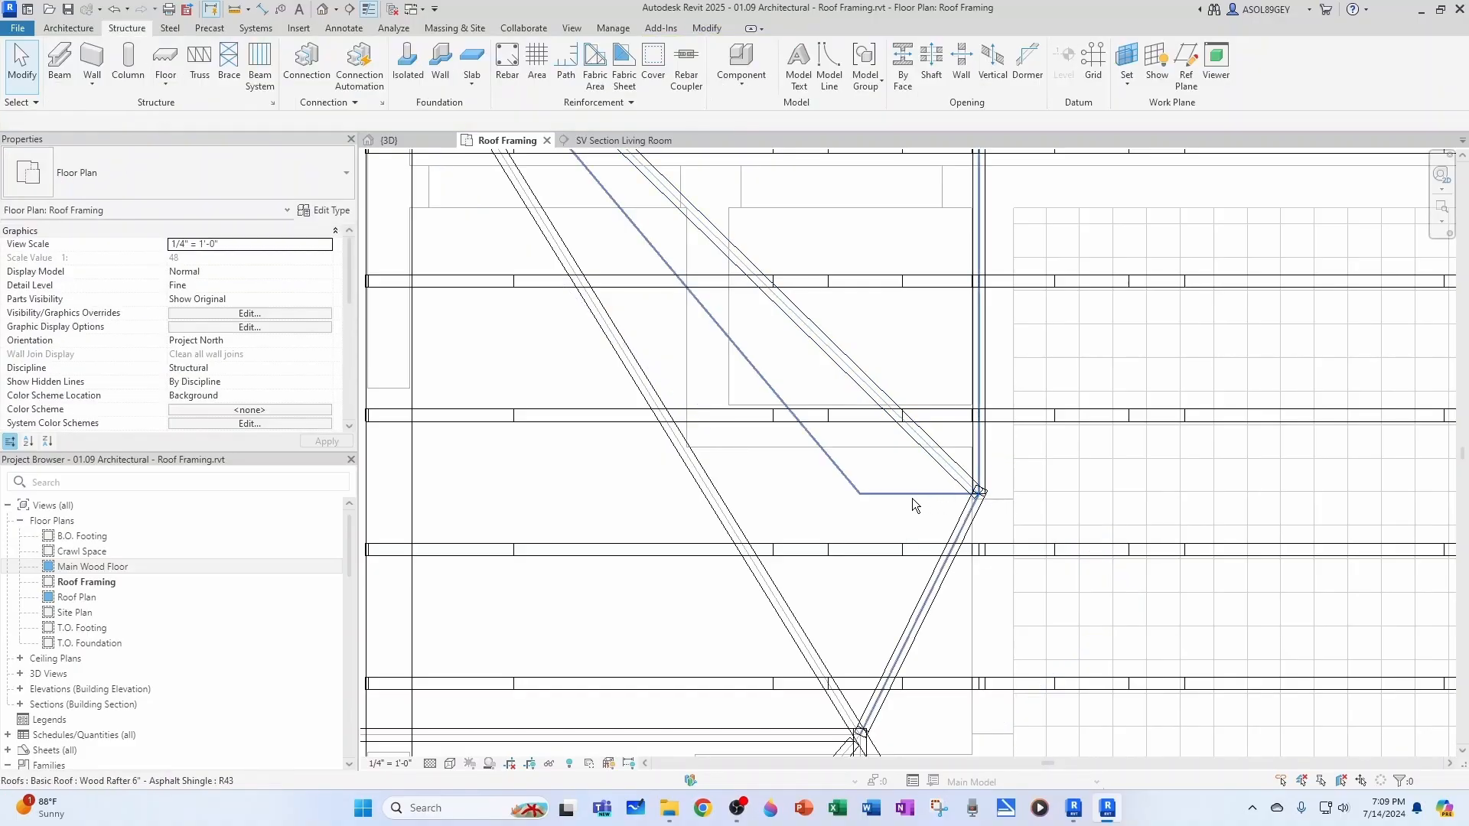
Trim the overshooting end of the longer northern valley beam back to the ridge intersection
{"action": "scroll", "coordinate": [912, 498], "scroll_direction": "down", "scroll_amount": 1}
{"action": "scroll", "coordinate": [881, 604], "scroll_direction": "up", "scroll_amount": 1}
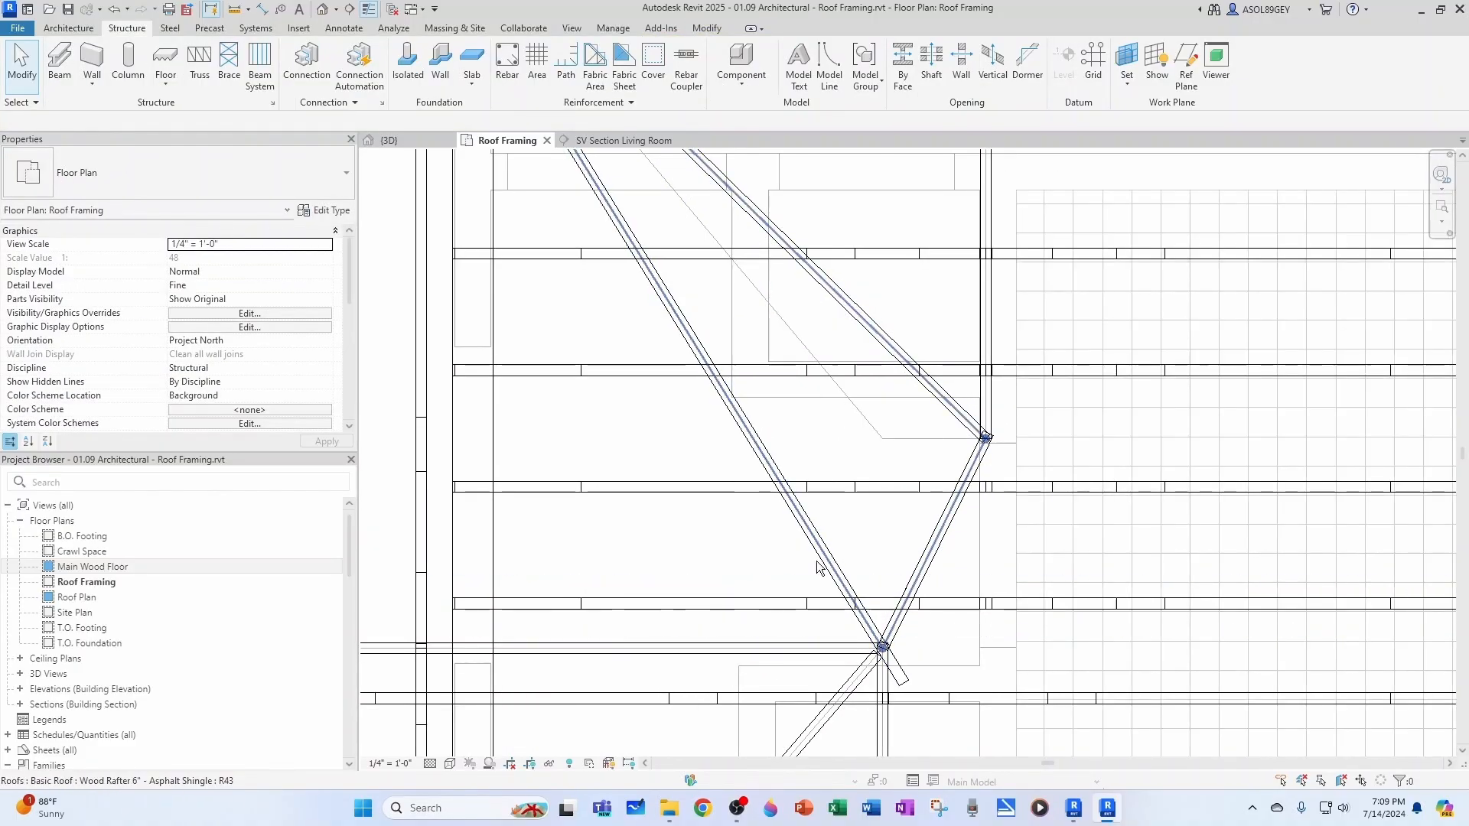
{"action": "left_click", "coordinate": [911, 682]}
{"action": "scroll", "coordinate": [910, 683], "scroll_direction": "up", "scroll_amount": 1}
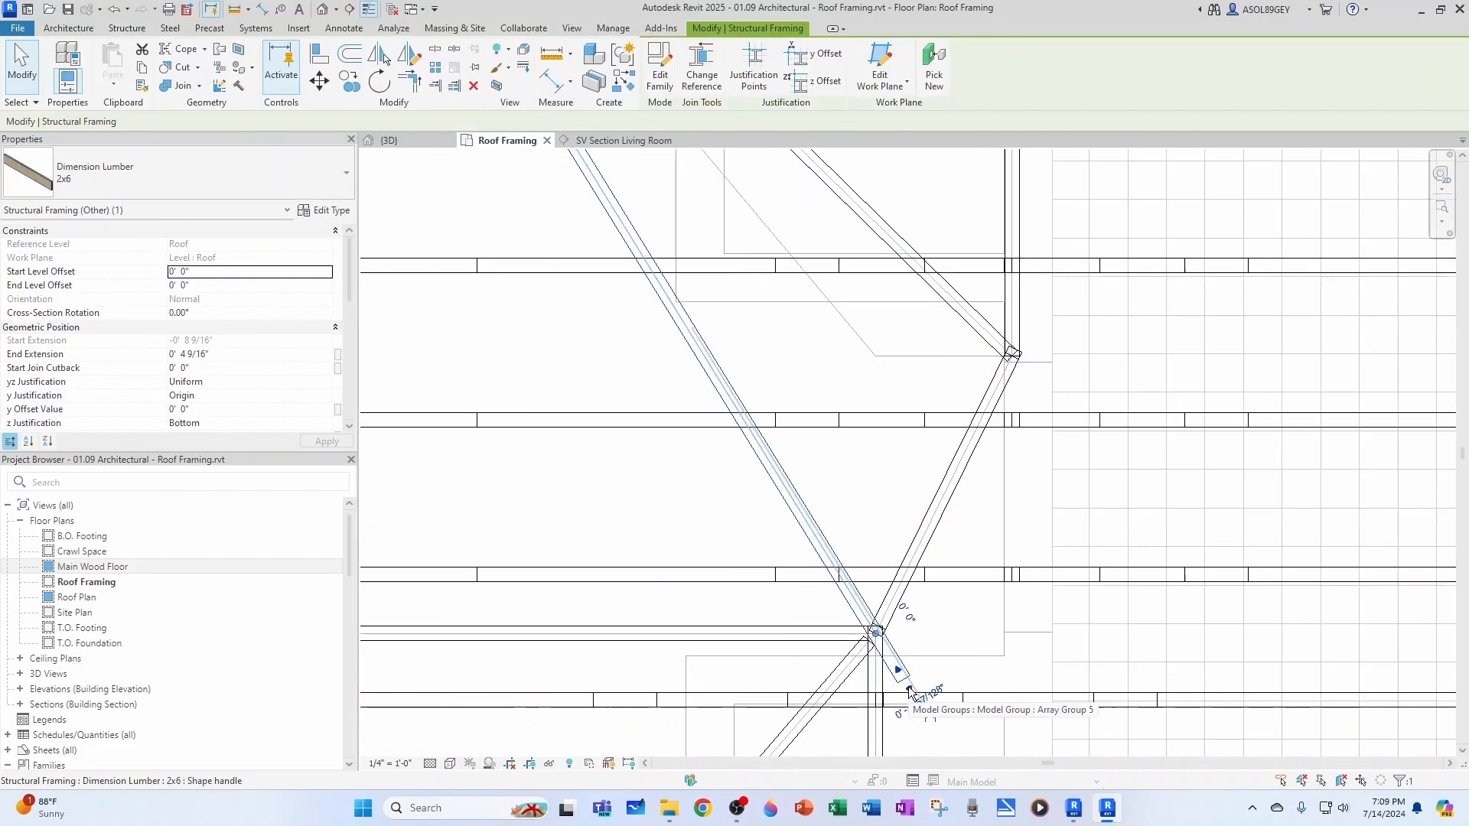
{"action": "left_click_drag", "start_coordinate": [909, 686], "coordinate": [875, 633]}
{"action": "key", "text": "Escape"}
Shorten the outer end of the southern valley beam to the truss end by the wall, with a start extension of about -2' 9"
{"action": "scroll", "coordinate": [883, 574], "scroll_direction": "down", "scroll_amount": 5}
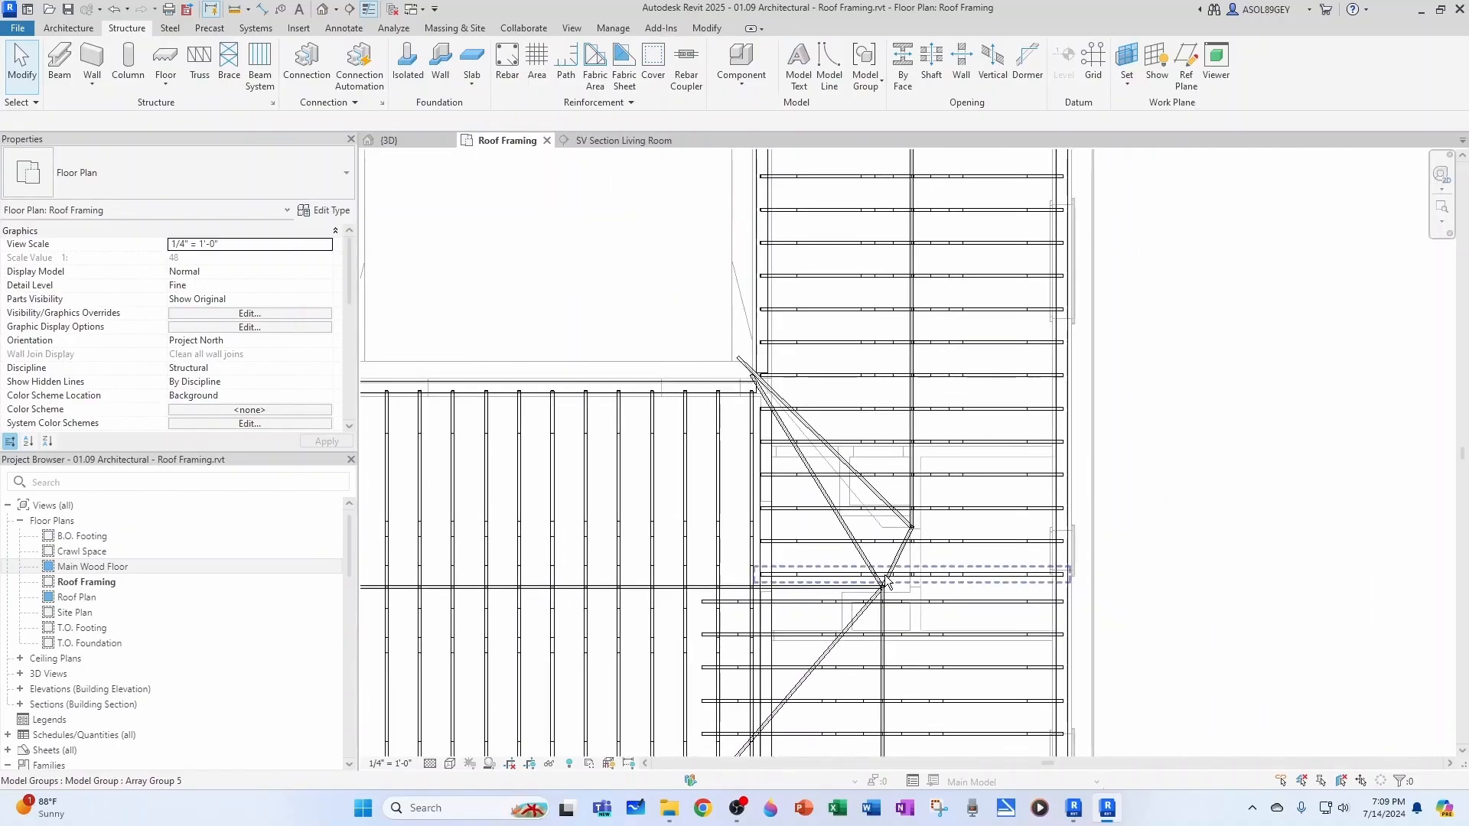
{"action": "scroll", "coordinate": [784, 712], "scroll_direction": "up", "scroll_amount": 2}
{"action": "middle_click_drag", "start_coordinate": [785, 712], "coordinate": [884, 493]}
{"action": "left_click", "coordinate": [873, 494]}
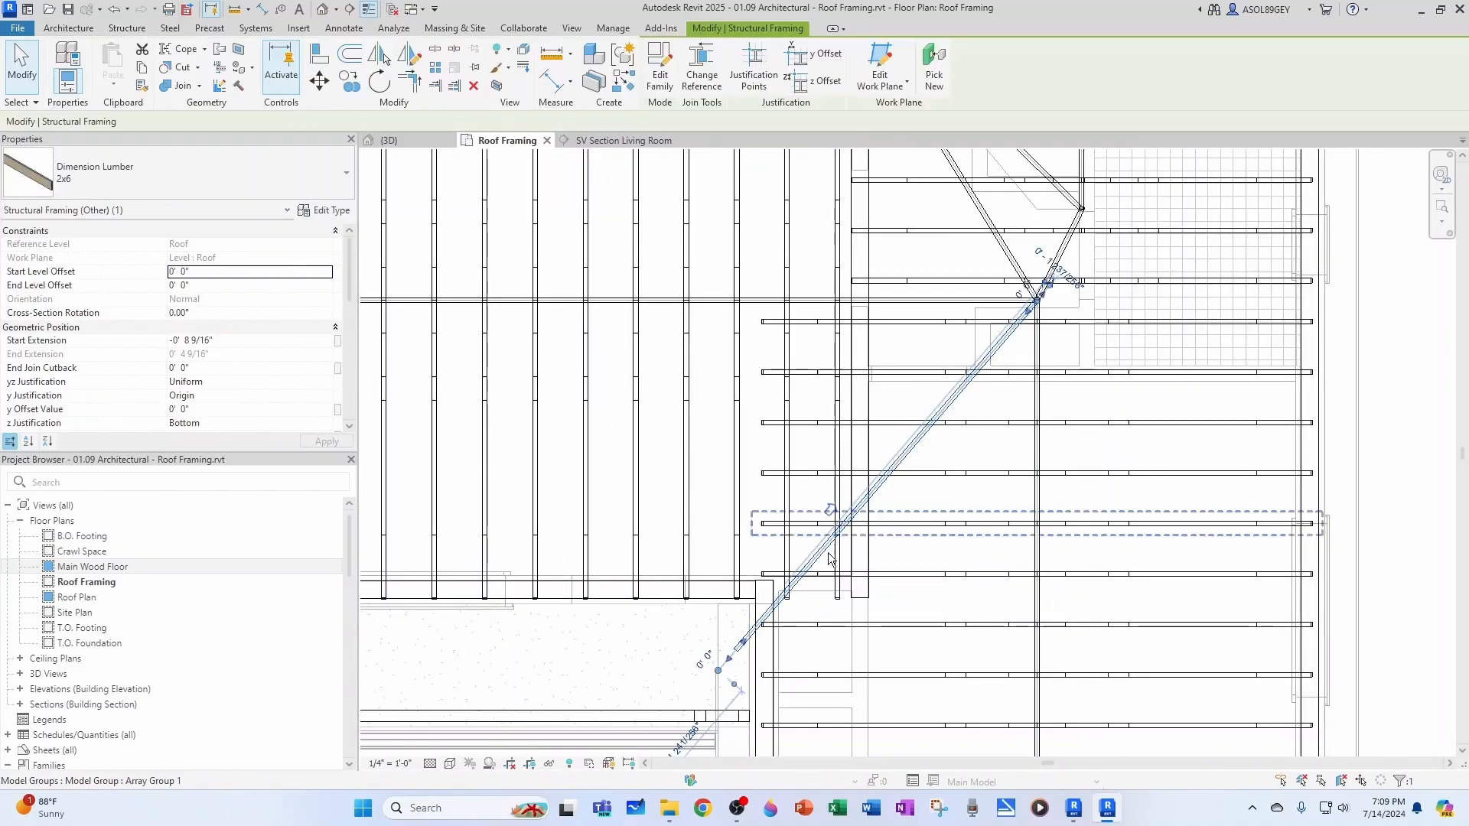
{"action": "scroll", "coordinate": [727, 663], "scroll_direction": "up", "scroll_amount": 1}
{"action": "left_click_drag", "start_coordinate": [738, 656], "coordinate": [830, 562]}
{"action": "key", "text": "Escape"}
{"action": "scroll", "coordinate": [949, 567], "scroll_direction": "down", "scroll_amount": 1}
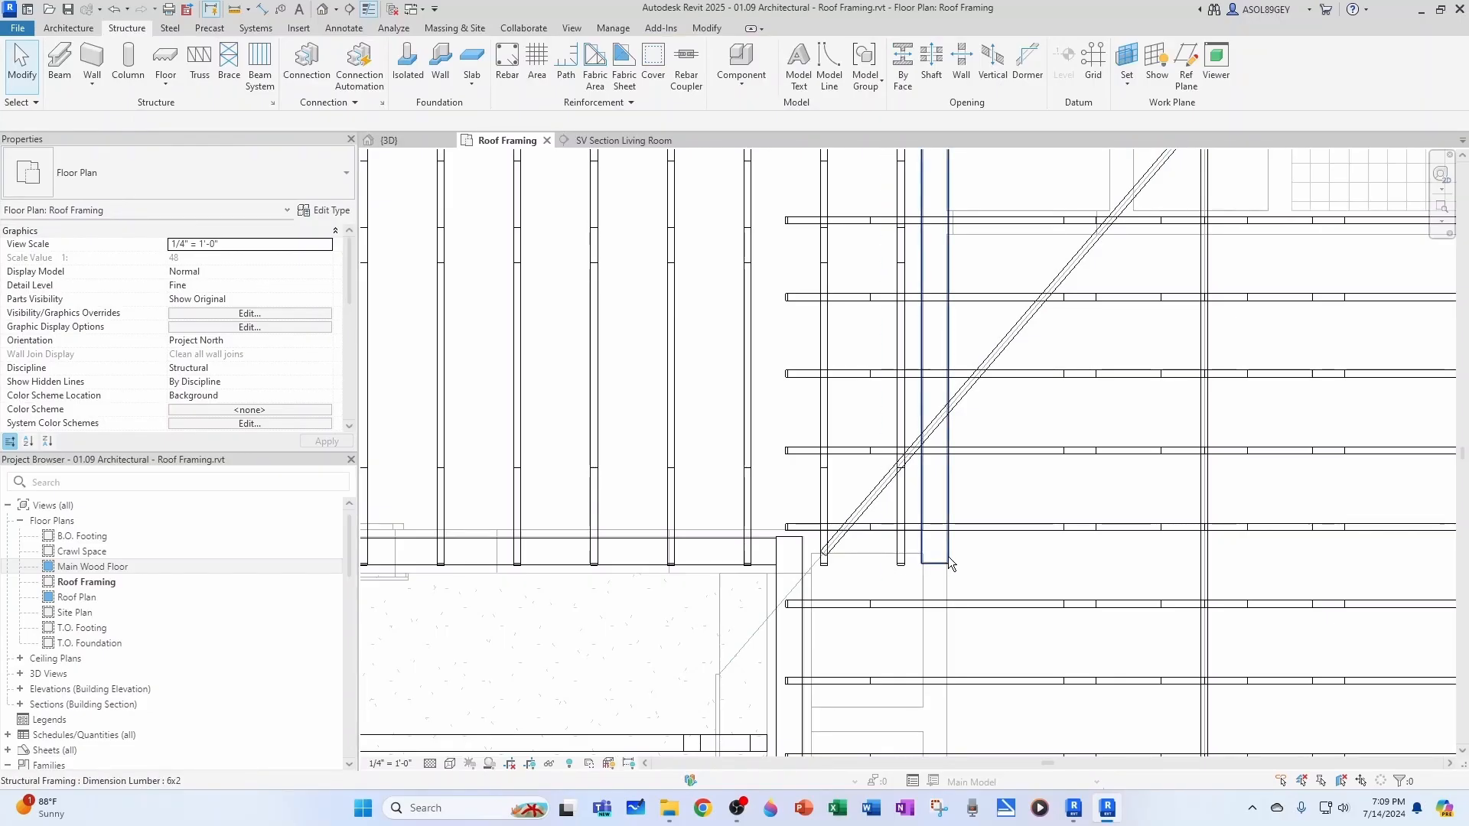
Examine in the 3D view how the southern valley beam sits relative to the roof ridge and trusses
{"action": "scroll", "coordinate": [951, 564], "scroll_direction": "down", "scroll_amount": 3}
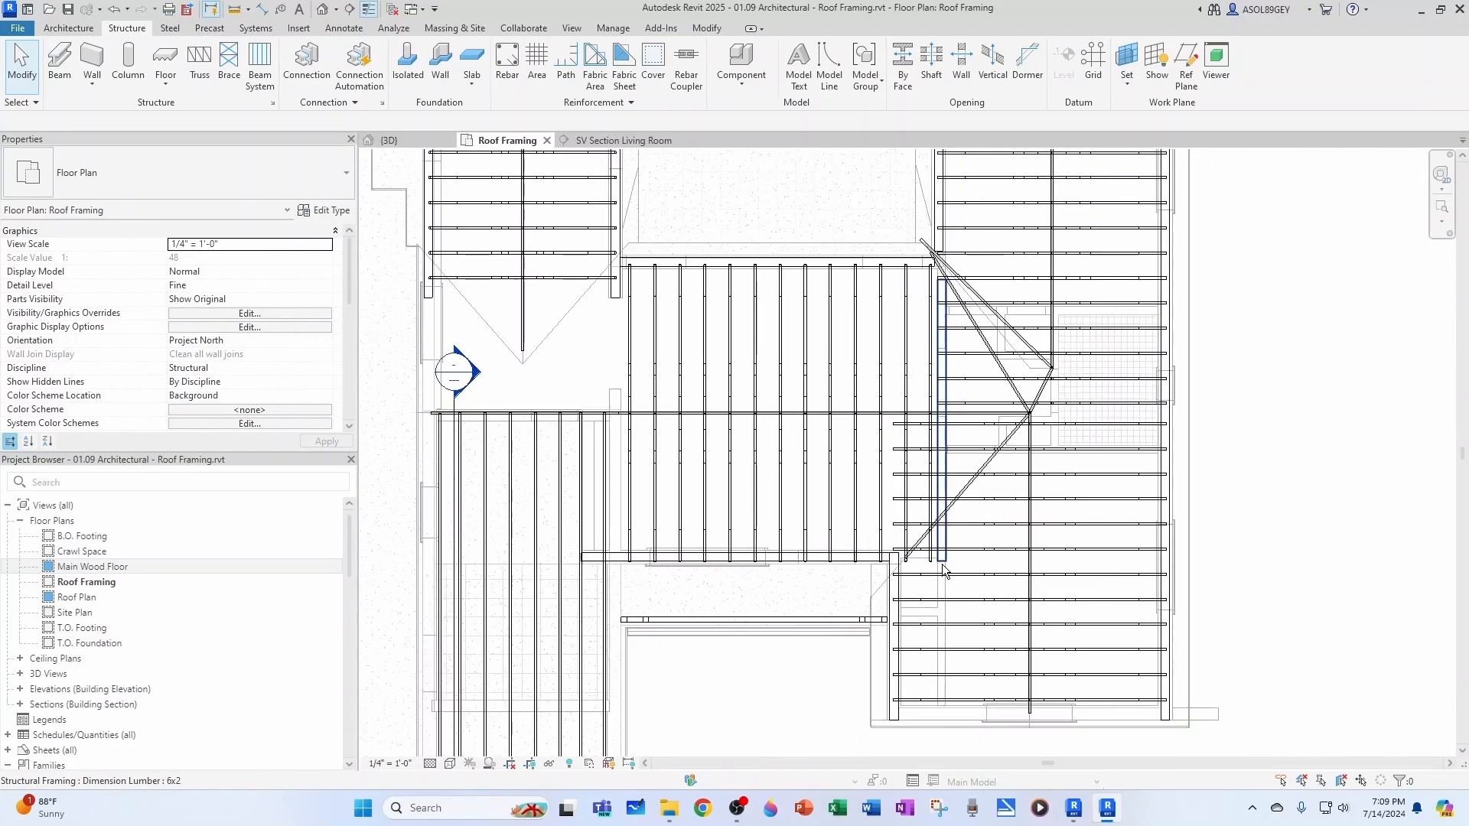
{"action": "middle_click_drag", "start_coordinate": [1004, 476], "coordinate": [967, 499]}
{"action": "left_click", "coordinate": [416, 141]}
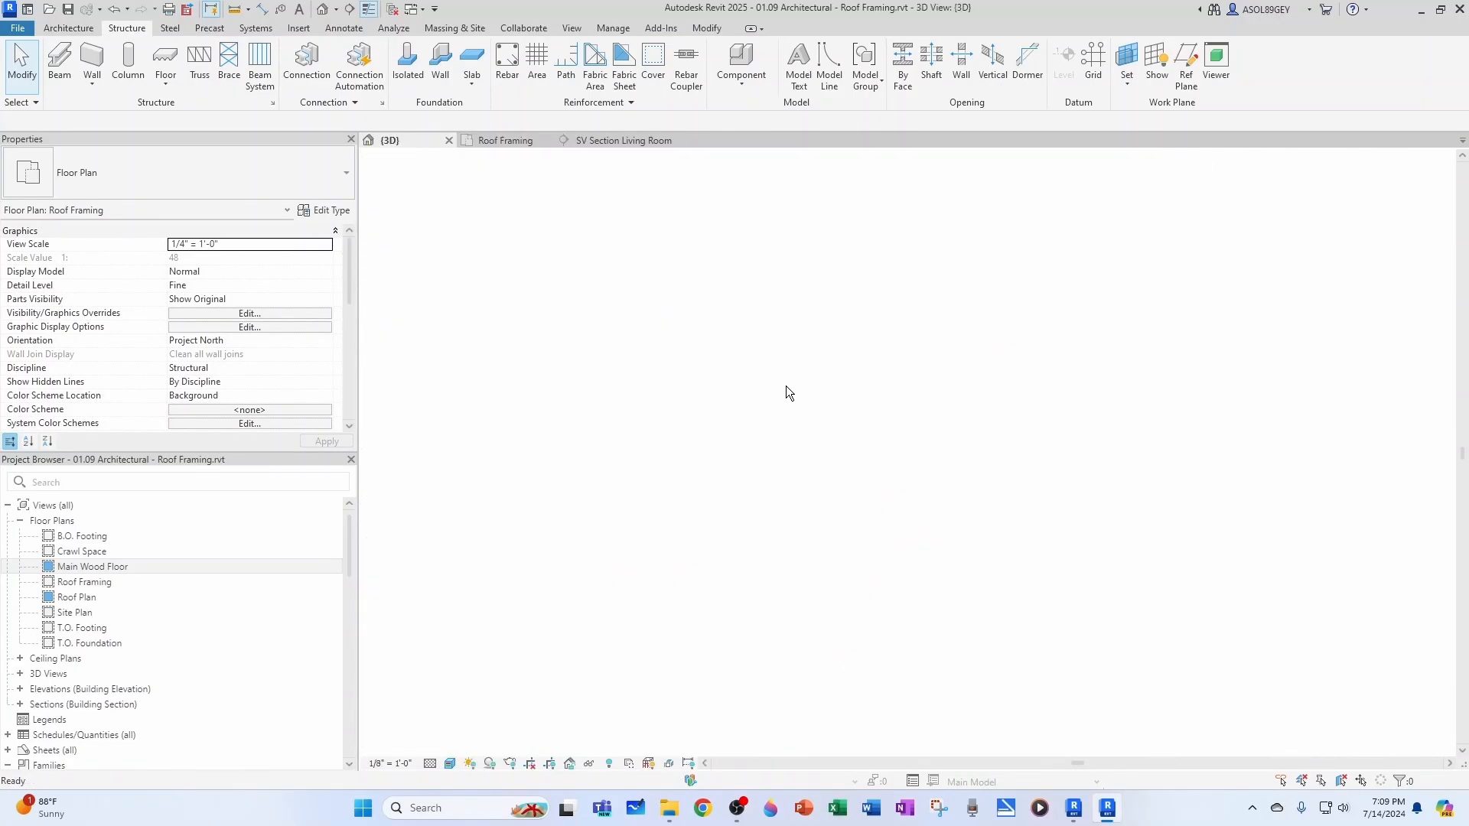
{"action": "scroll", "coordinate": [976, 320], "scroll_direction": "up", "scroll_amount": 5}
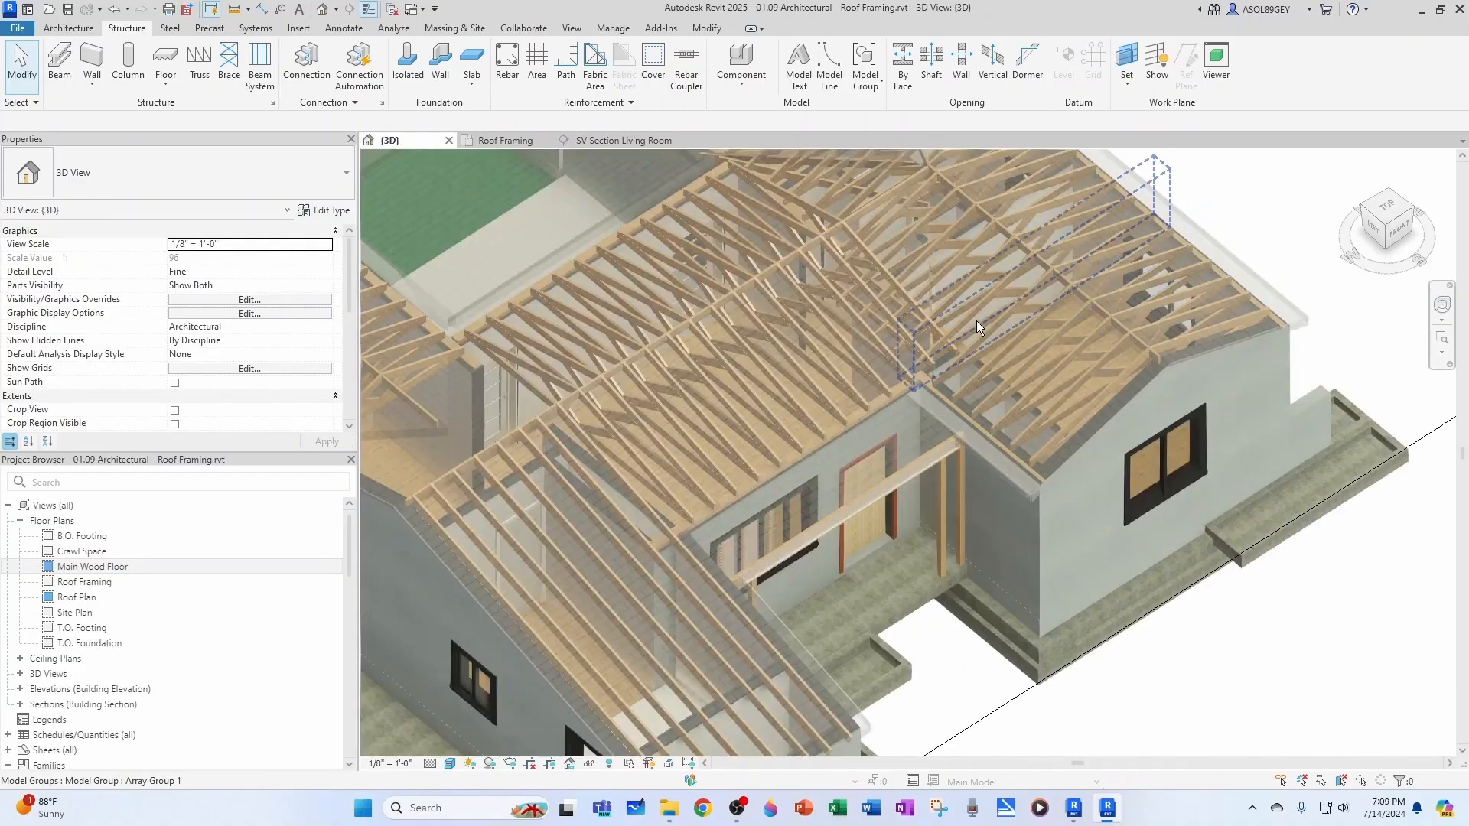
{"action": "middle_click_drag", "start_coordinate": [944, 380], "coordinate": [807, 459], "text": "shift"}
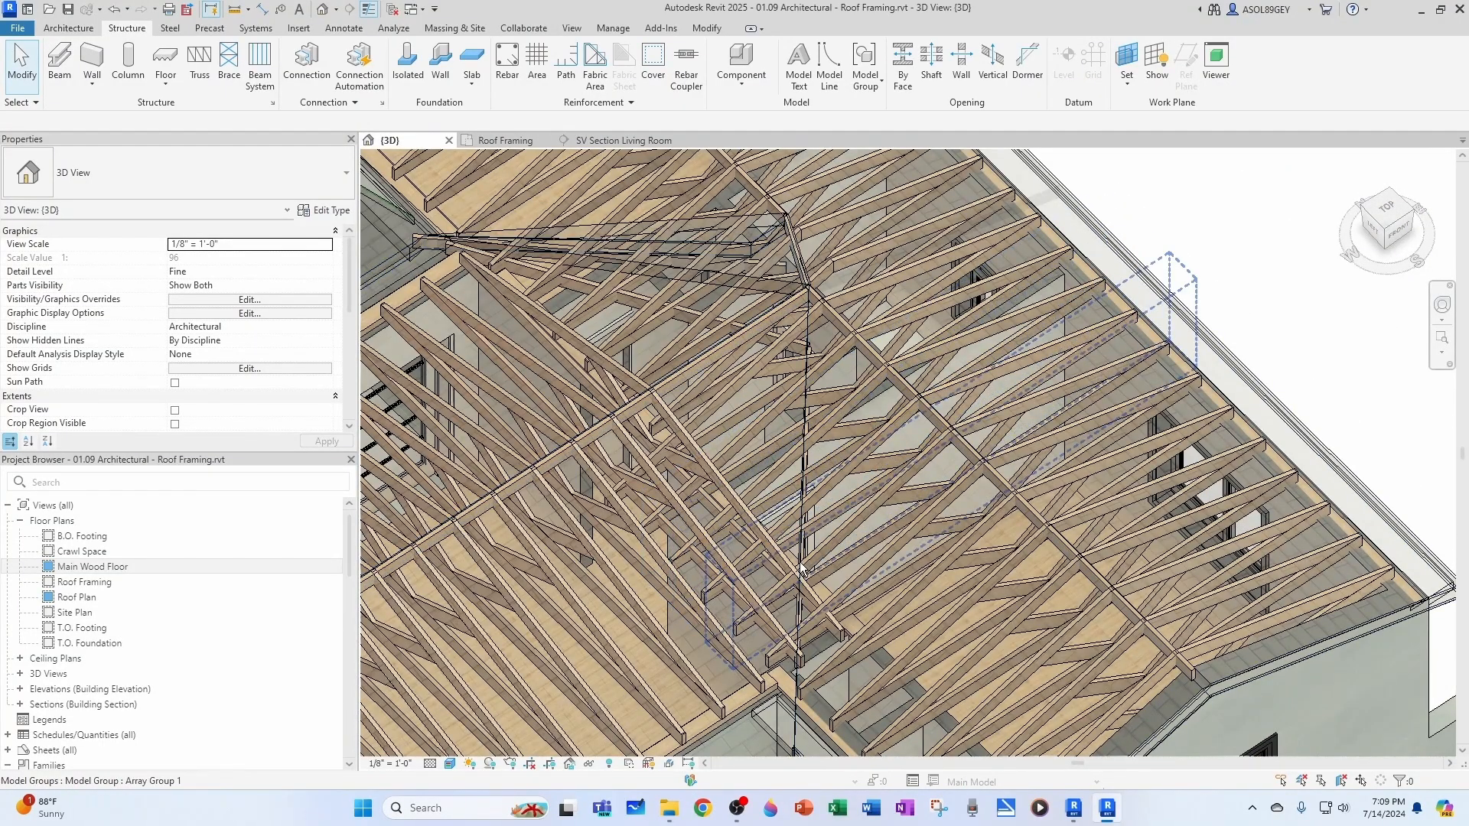
{"action": "scroll", "coordinate": [800, 619], "scroll_direction": "up", "scroll_amount": 6}
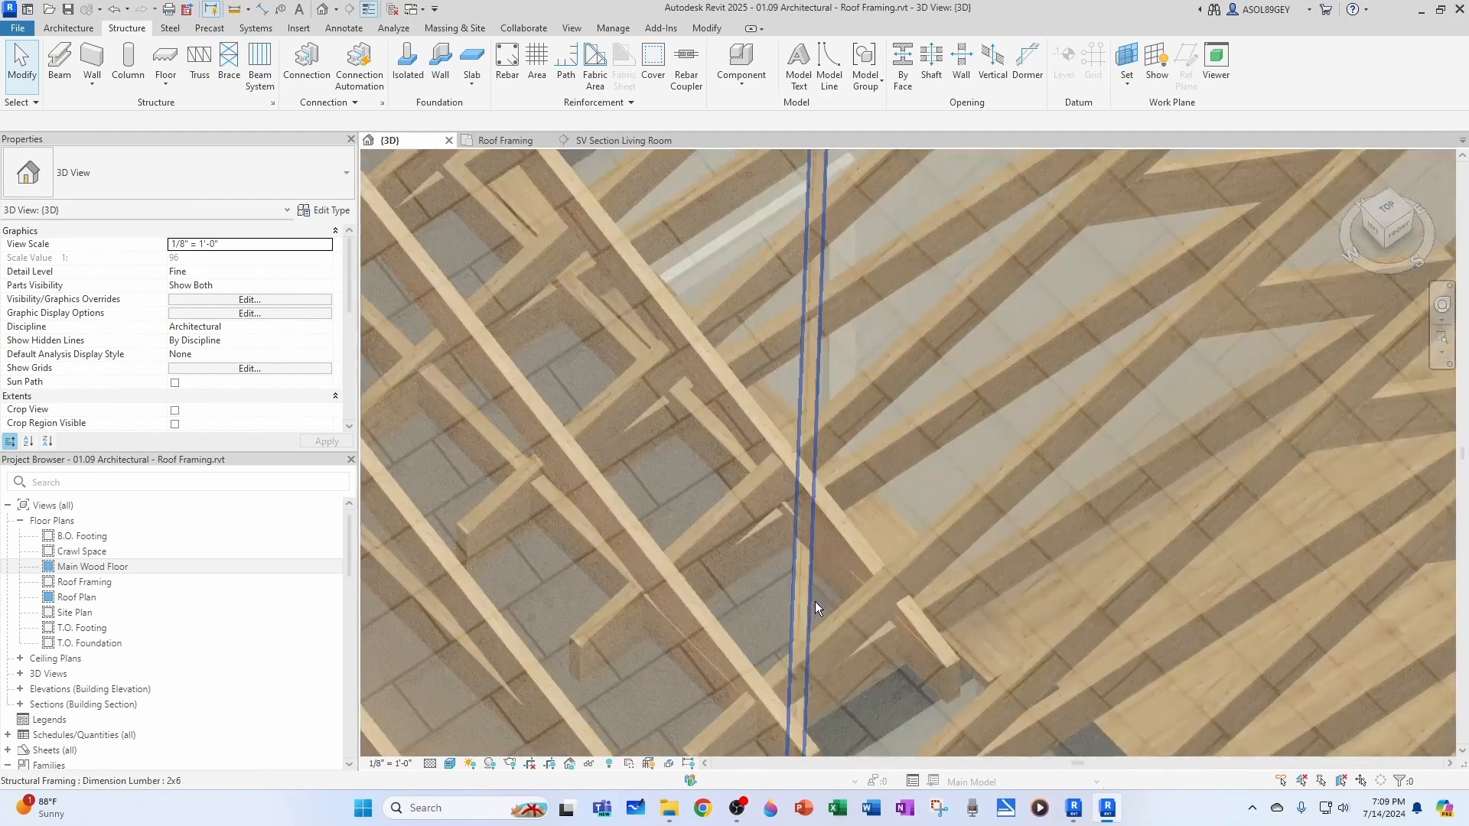
{"action": "left_click", "coordinate": [809, 603]}
{"action": "middle_click_drag", "start_coordinate": [900, 581], "coordinate": [1026, 493], "text": "shift"}
{"action": "middle_click_drag", "start_coordinate": [590, 368], "coordinate": [876, 583]}
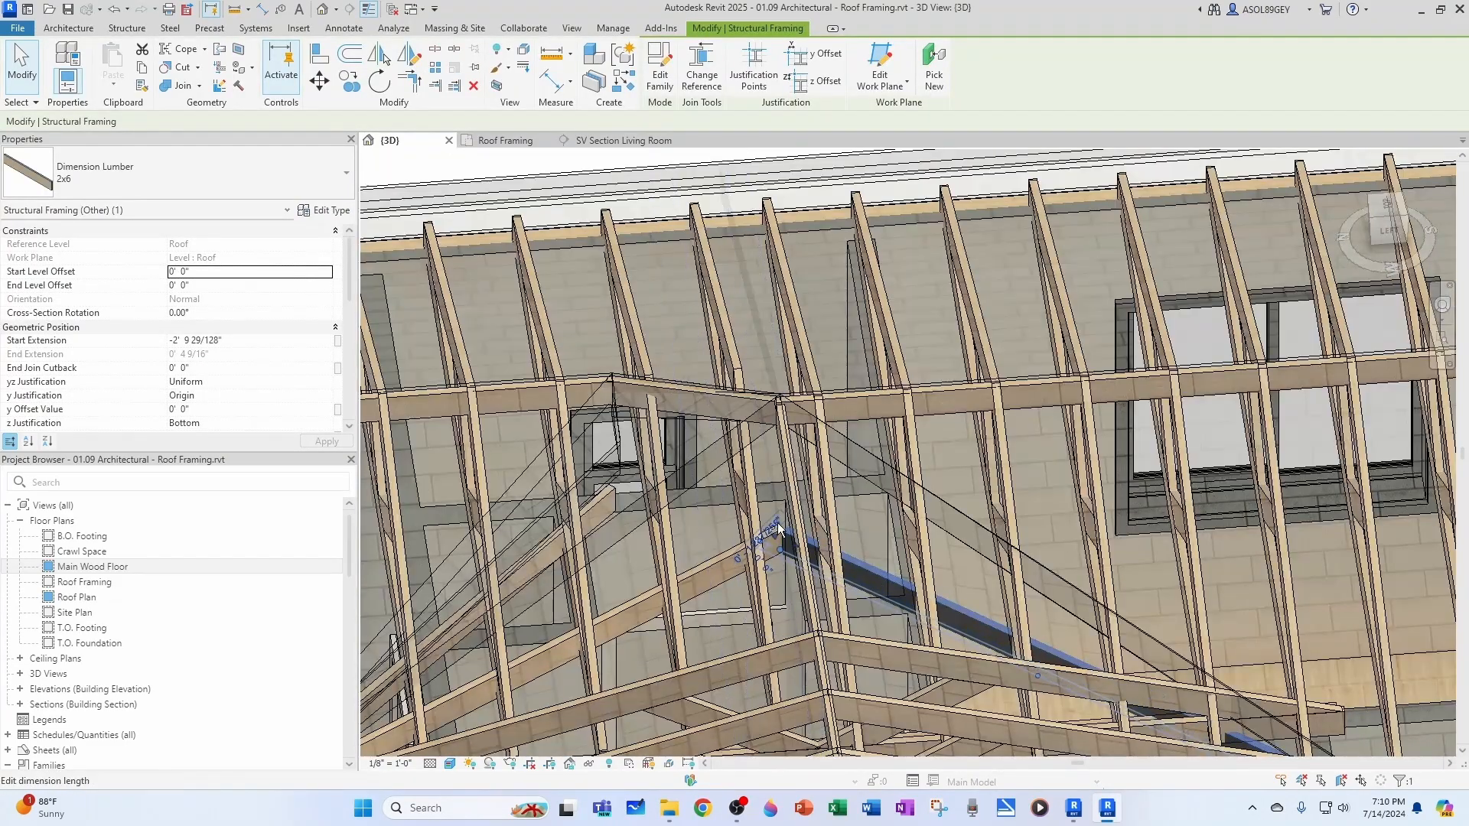
{"action": "scroll", "coordinate": [774, 539], "scroll_direction": "up", "scroll_amount": 1}
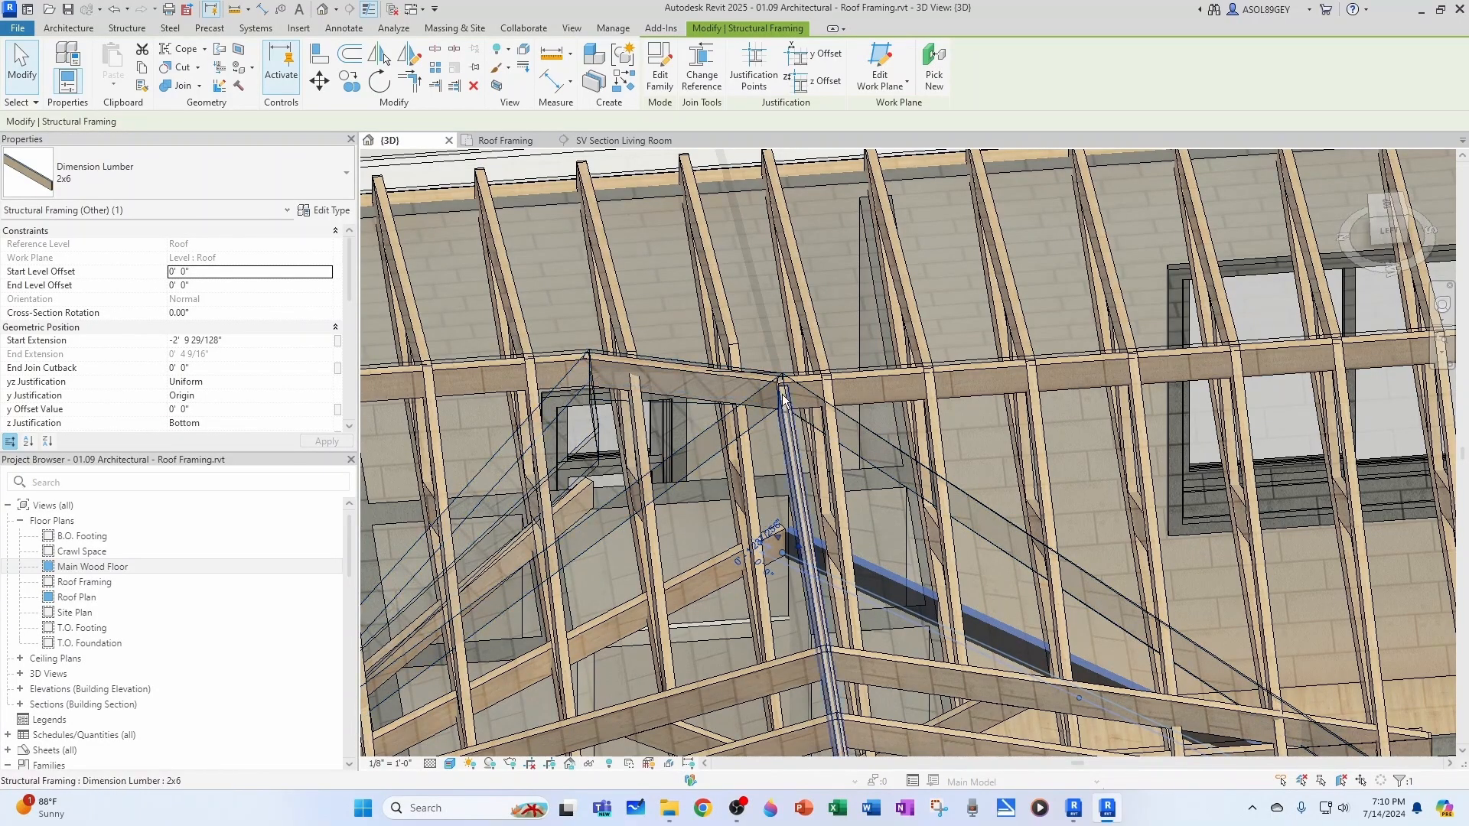
{"action": "key", "text": "Escape"}
{"action": "middle_click_drag", "start_coordinate": [784, 380], "coordinate": [815, 436], "text": "shift"}
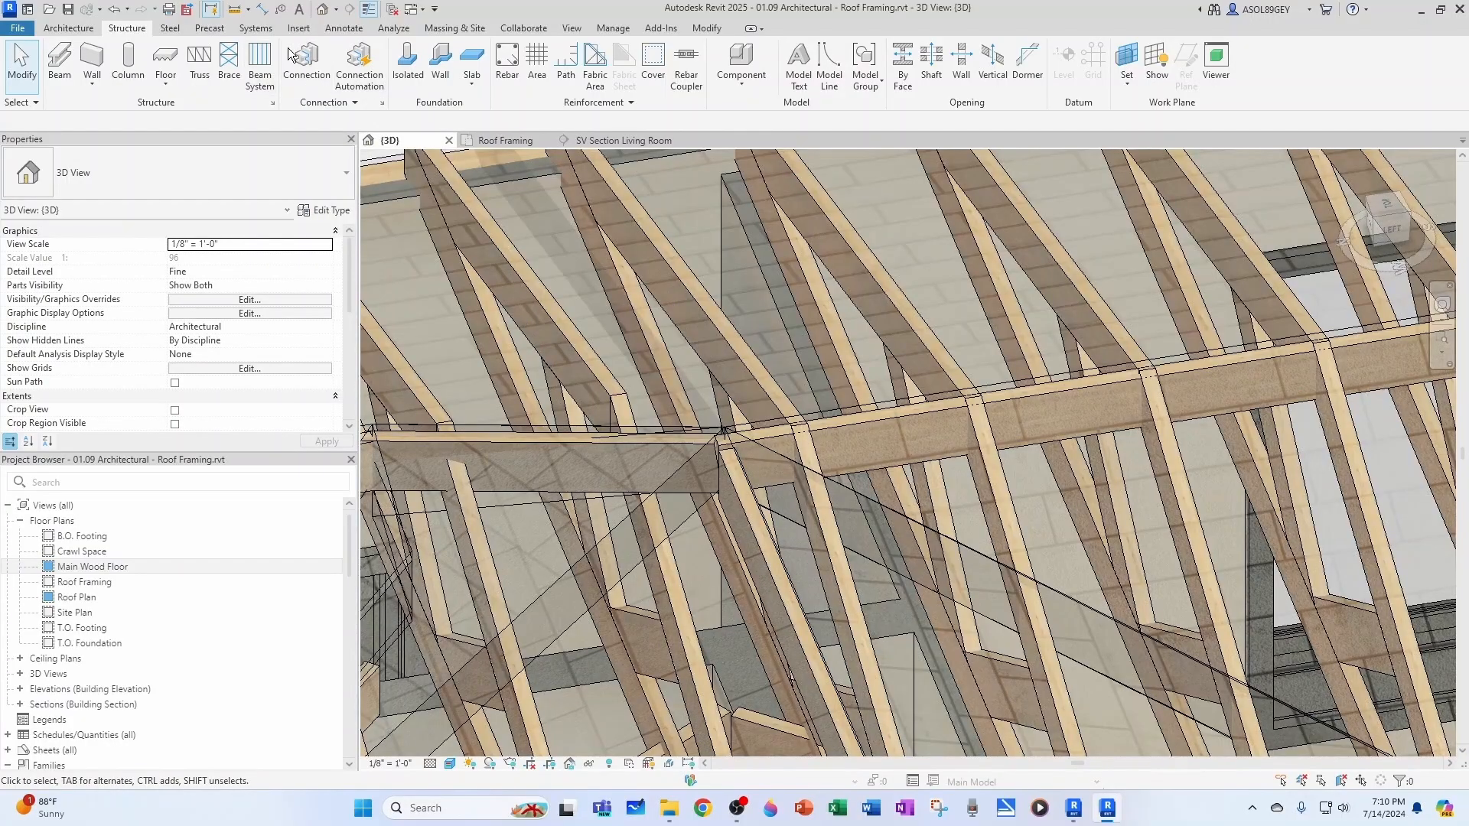
Check the height at the ridge intersection where the valley beams meet, using Spot Elevation
{"action": "left_click", "coordinate": [337, 29]}
{"action": "left_click", "coordinate": [272, 82]}
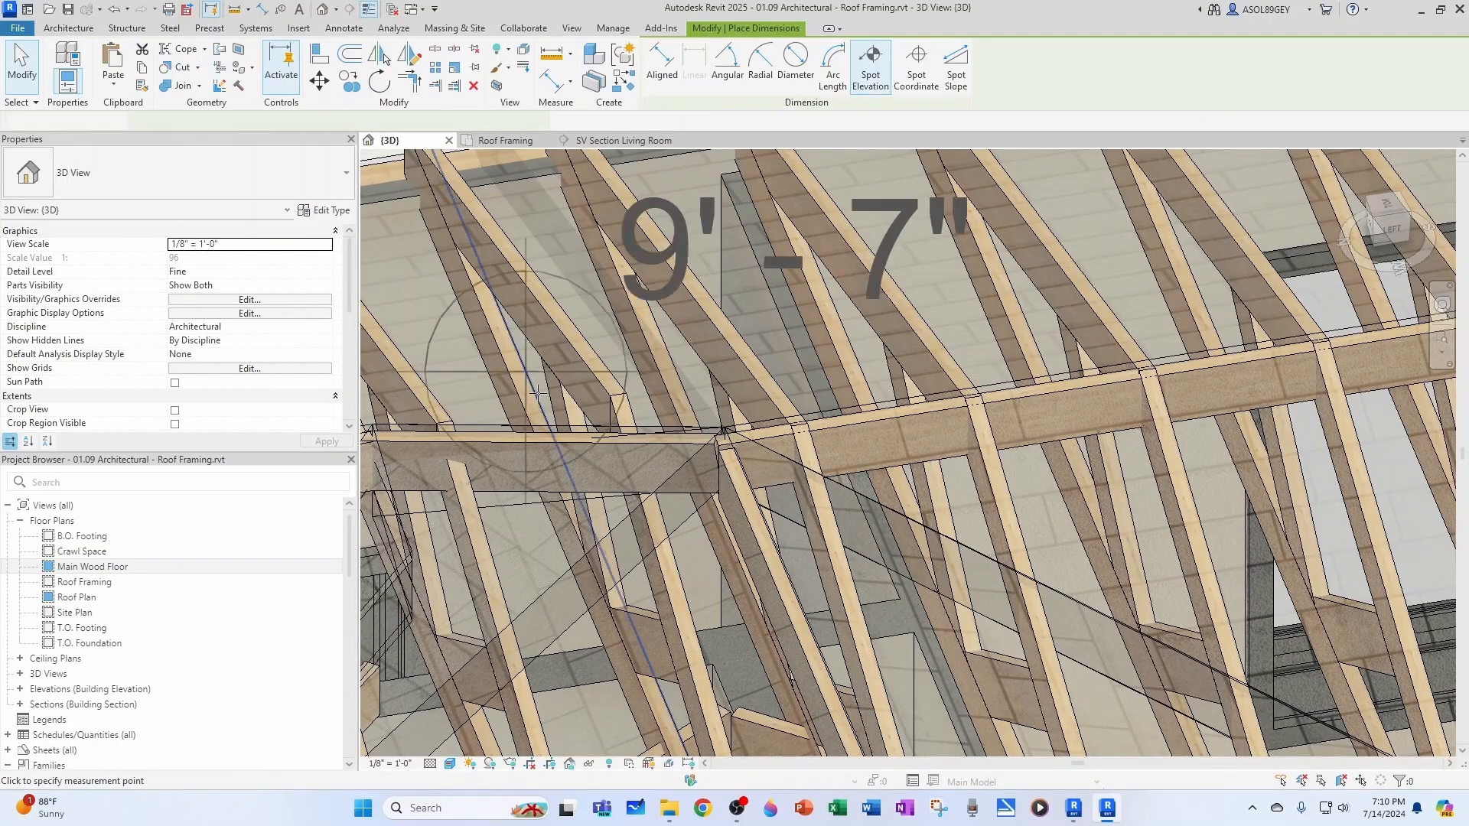
{"action": "scroll", "coordinate": [776, 472], "scroll_direction": "up", "scroll_amount": 3}
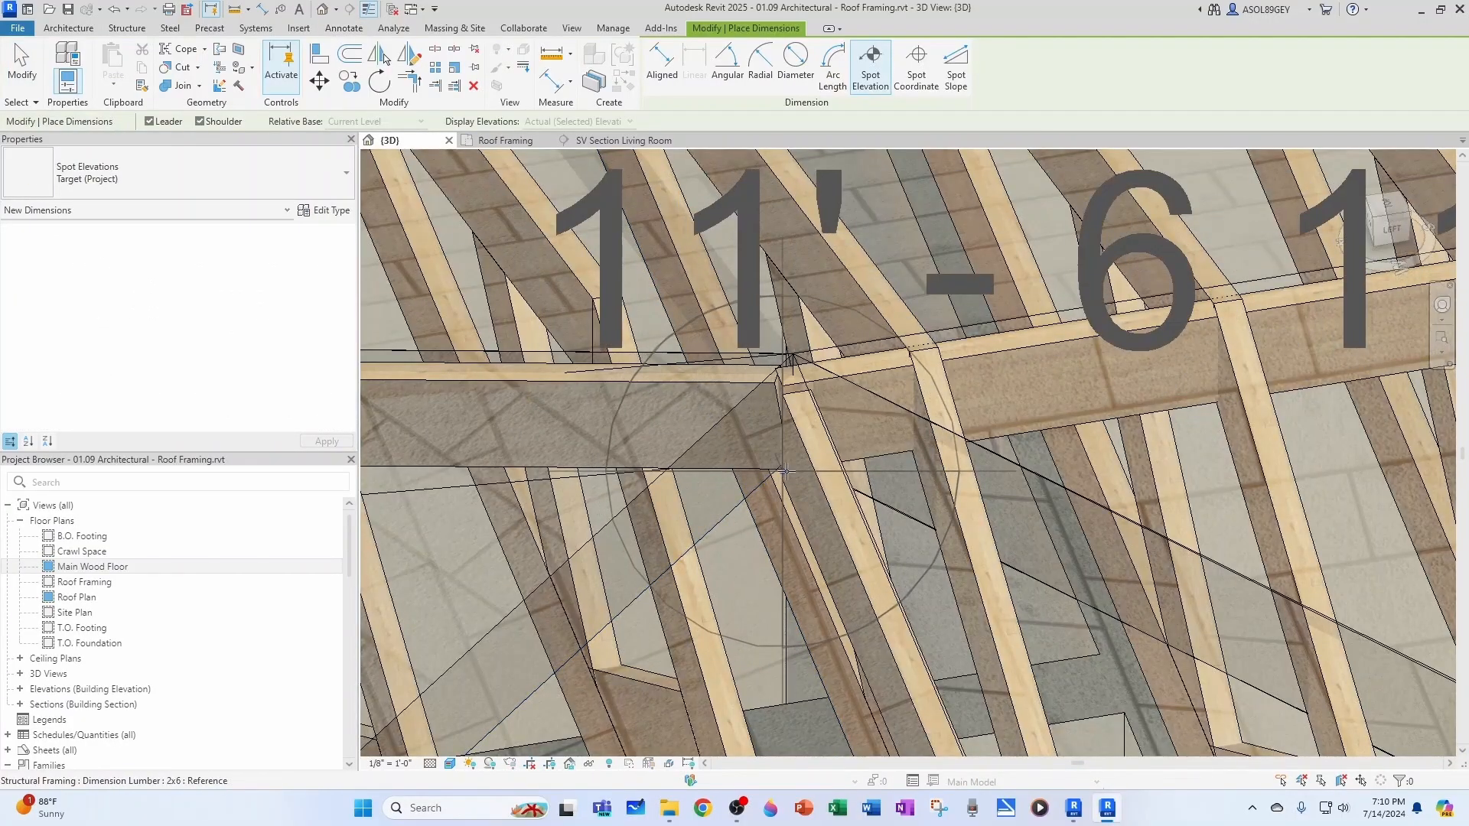
{"action": "scroll", "coordinate": [781, 472], "scroll_direction": "down", "scroll_amount": 3}
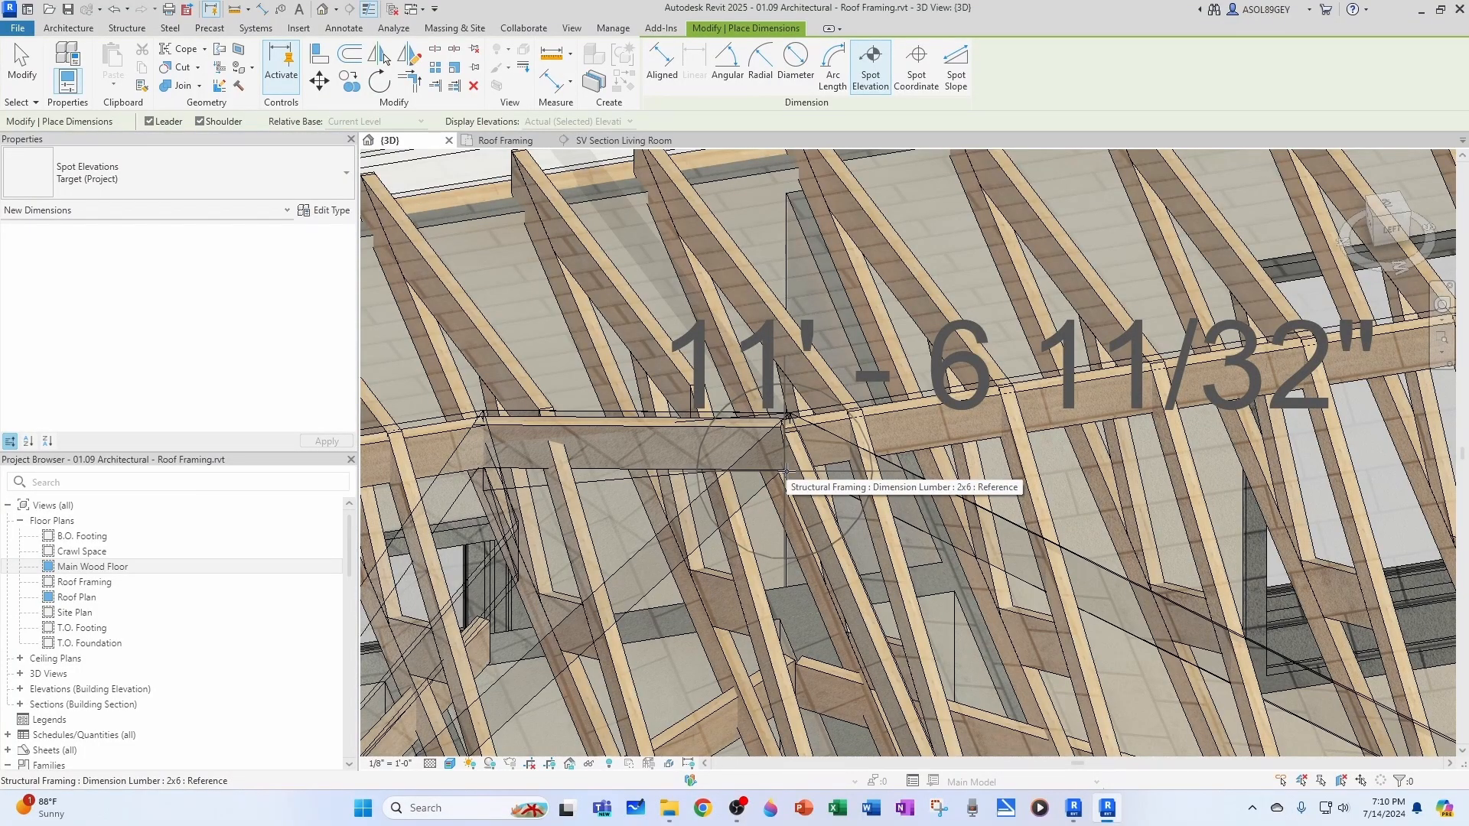
{"action": "key", "text": "Escape"}
Set the southern valley beam's end level offset to 2' 6 1/2"
{"action": "scroll", "coordinate": [731, 452], "scroll_direction": "down", "scroll_amount": 3}
{"action": "middle_click_drag", "start_coordinate": [860, 526], "coordinate": [792, 474]}
{"action": "left_click", "coordinate": [797, 470]}
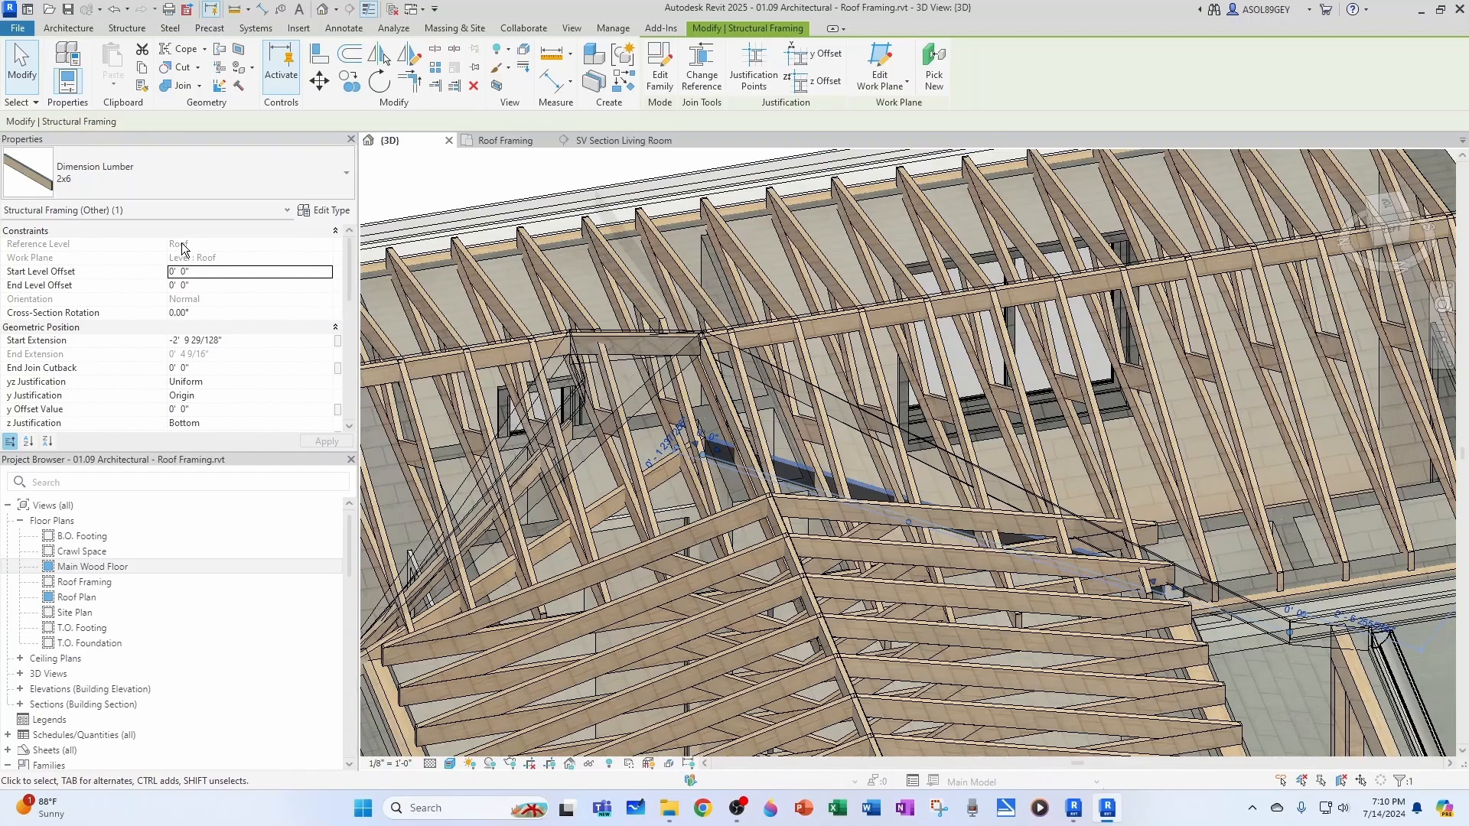
{"action": "key", "text": "Escape"}
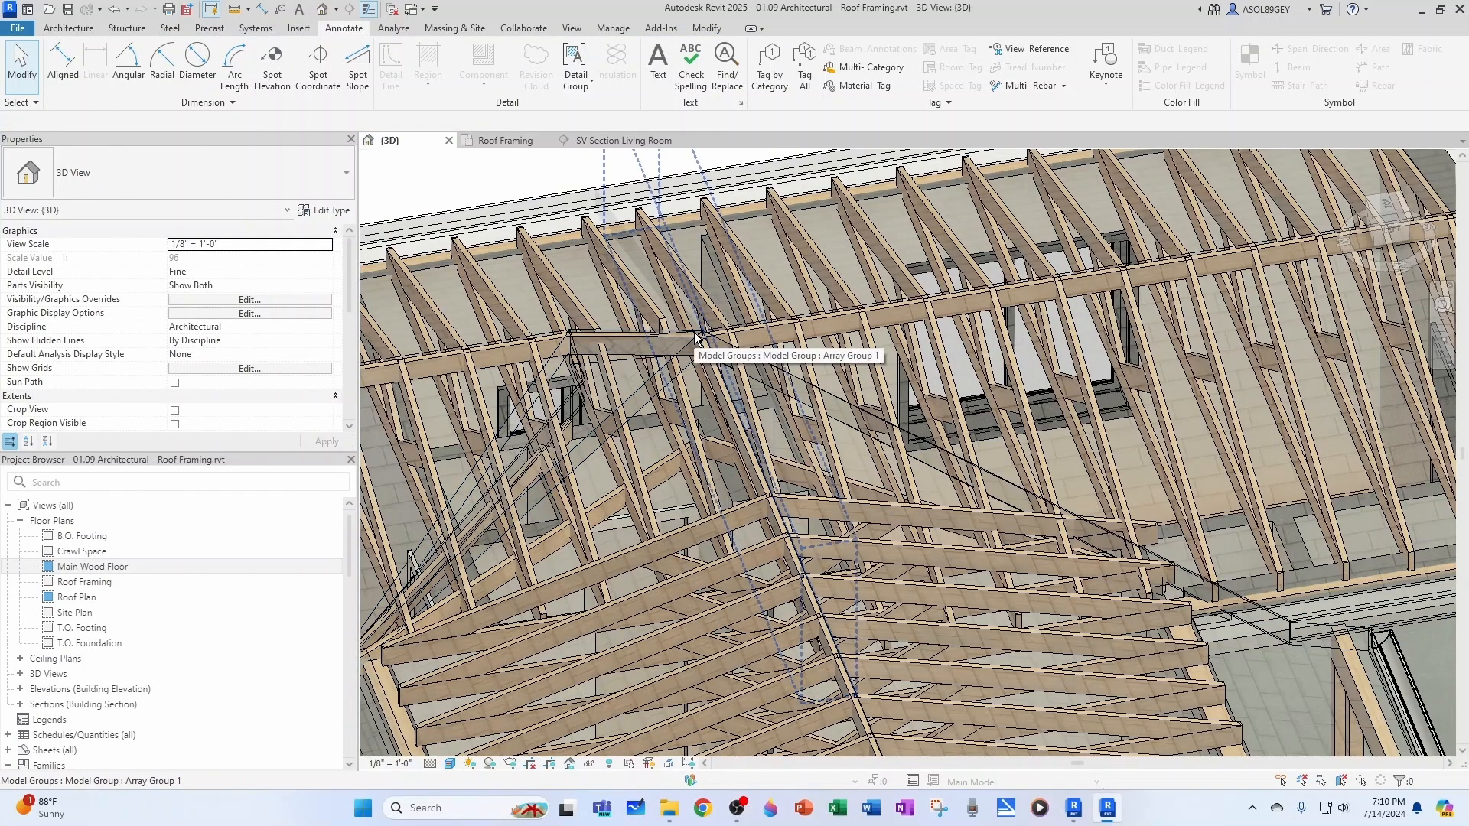
{"action": "left_click", "coordinate": [713, 447]}
{"action": "left_click", "coordinate": [214, 286]}
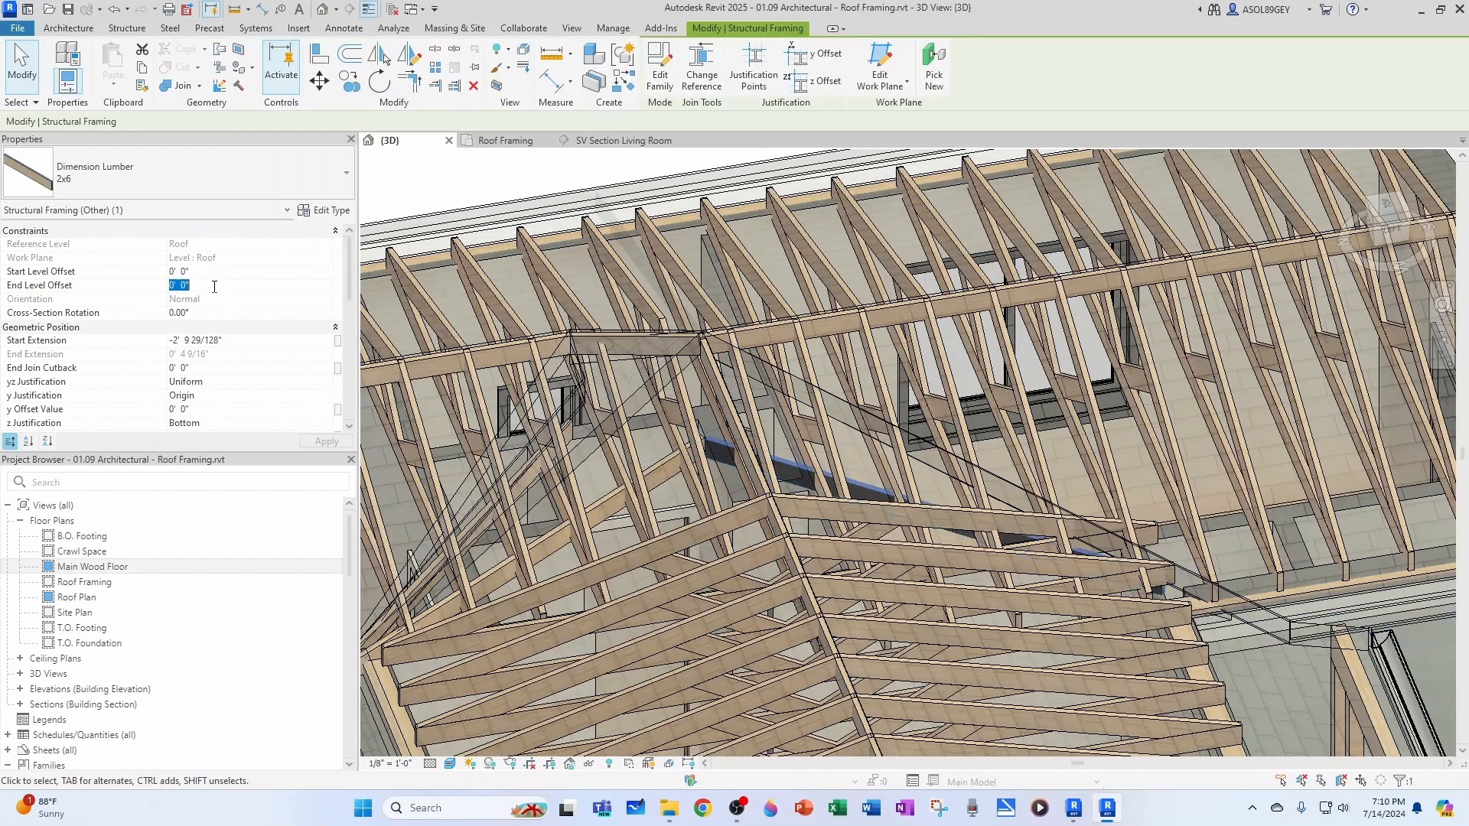
{"action": "type", "text": "2'  6 1/2\""}
{"action": "key", "text": "Tab"}
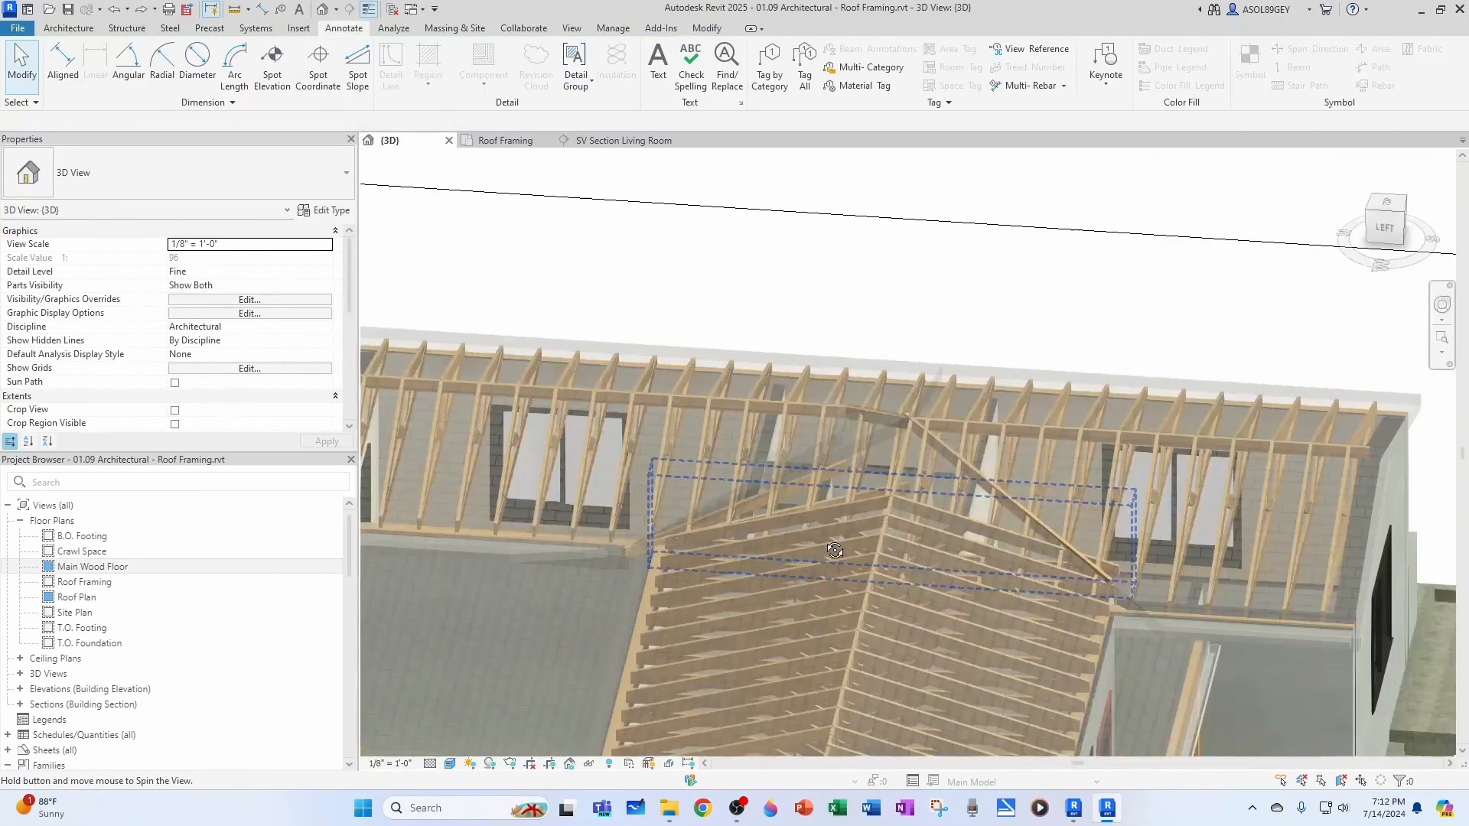
Examine the southern valley beam at the ridge and its start level offset in the 3D view
{"action": "scroll", "coordinate": [845, 574], "scroll_direction": "up", "scroll_amount": 5}
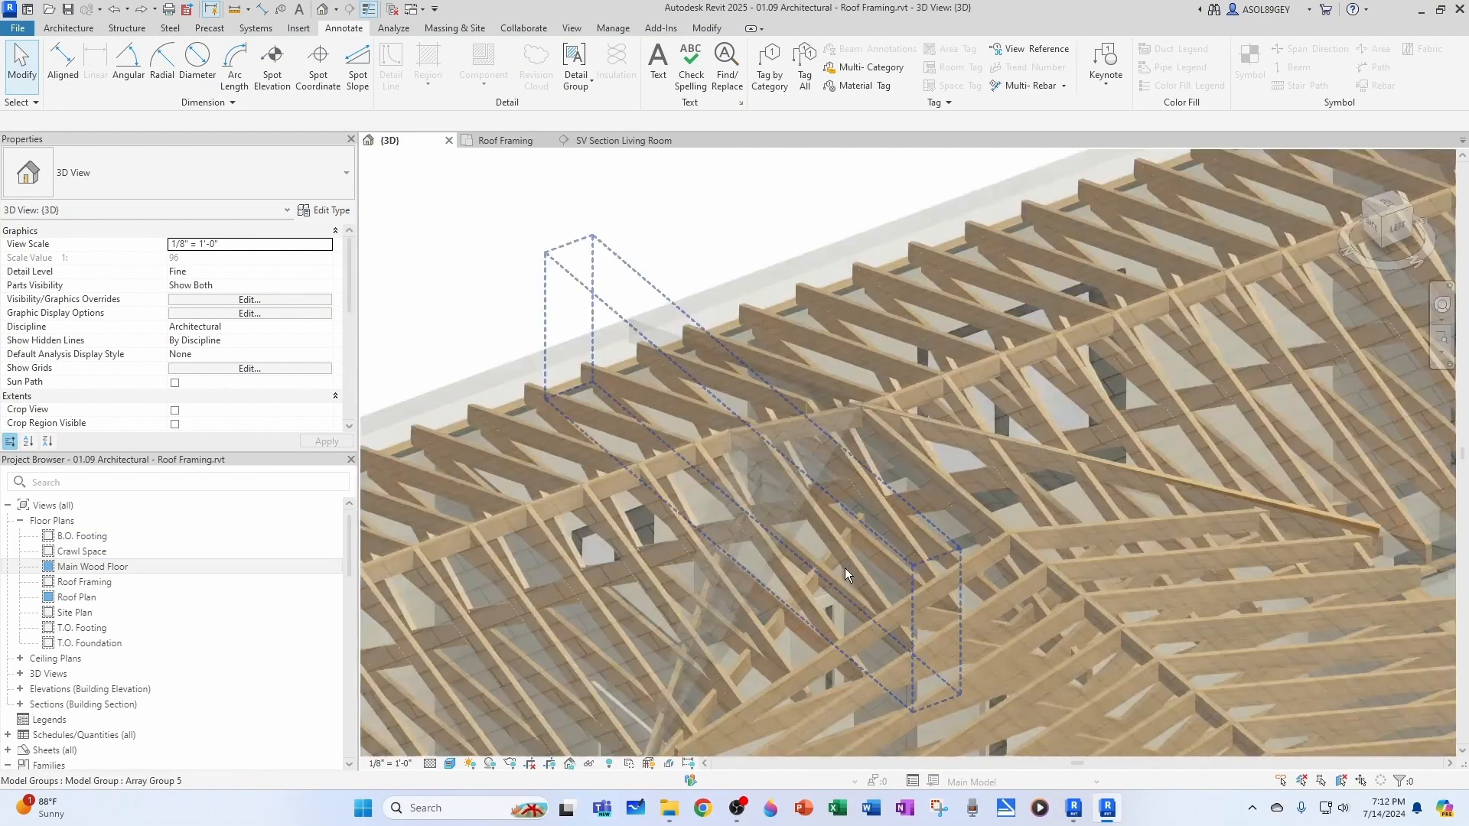
{"action": "scroll", "coordinate": [796, 628], "scroll_direction": "up", "scroll_amount": 2}
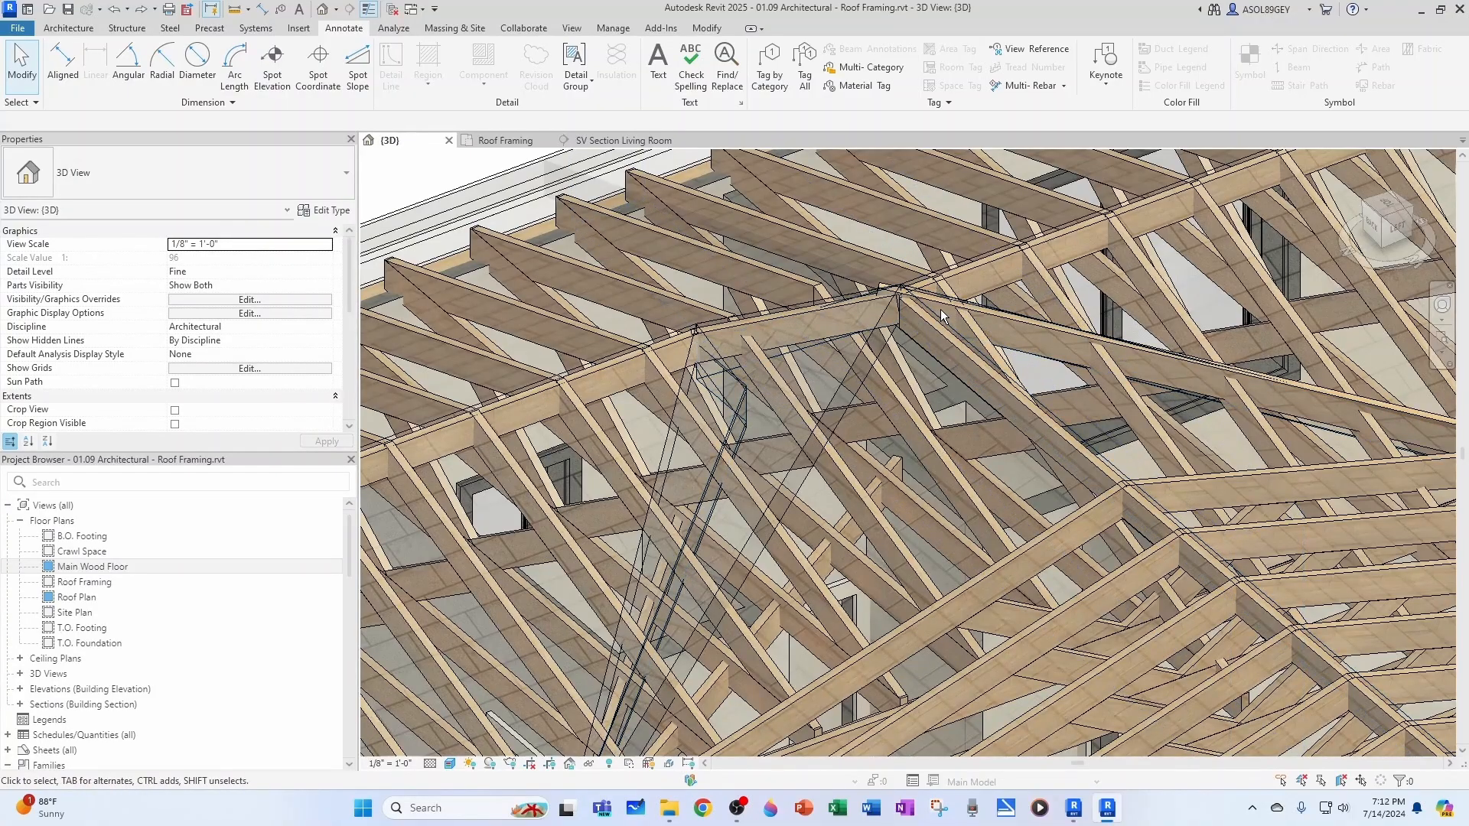
{"action": "left_click", "coordinate": [940, 309]}
{"action": "left_click", "coordinate": [229, 271]}
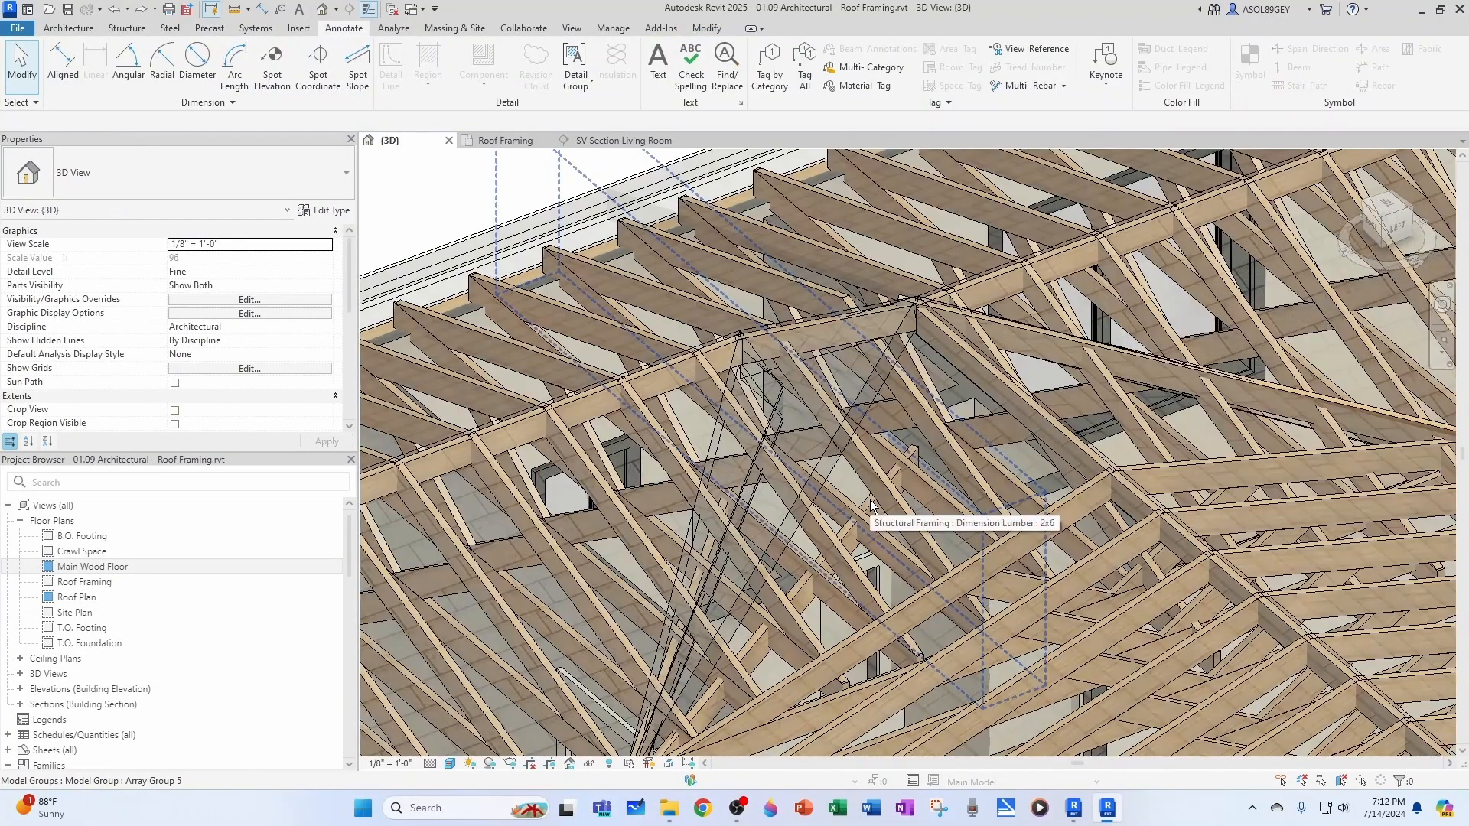
Set the end level offset of the flat 2x6 valley beam below the upper ridge intersection to 2' 6 1/2"
{"action": "left_click", "coordinate": [870, 505]}
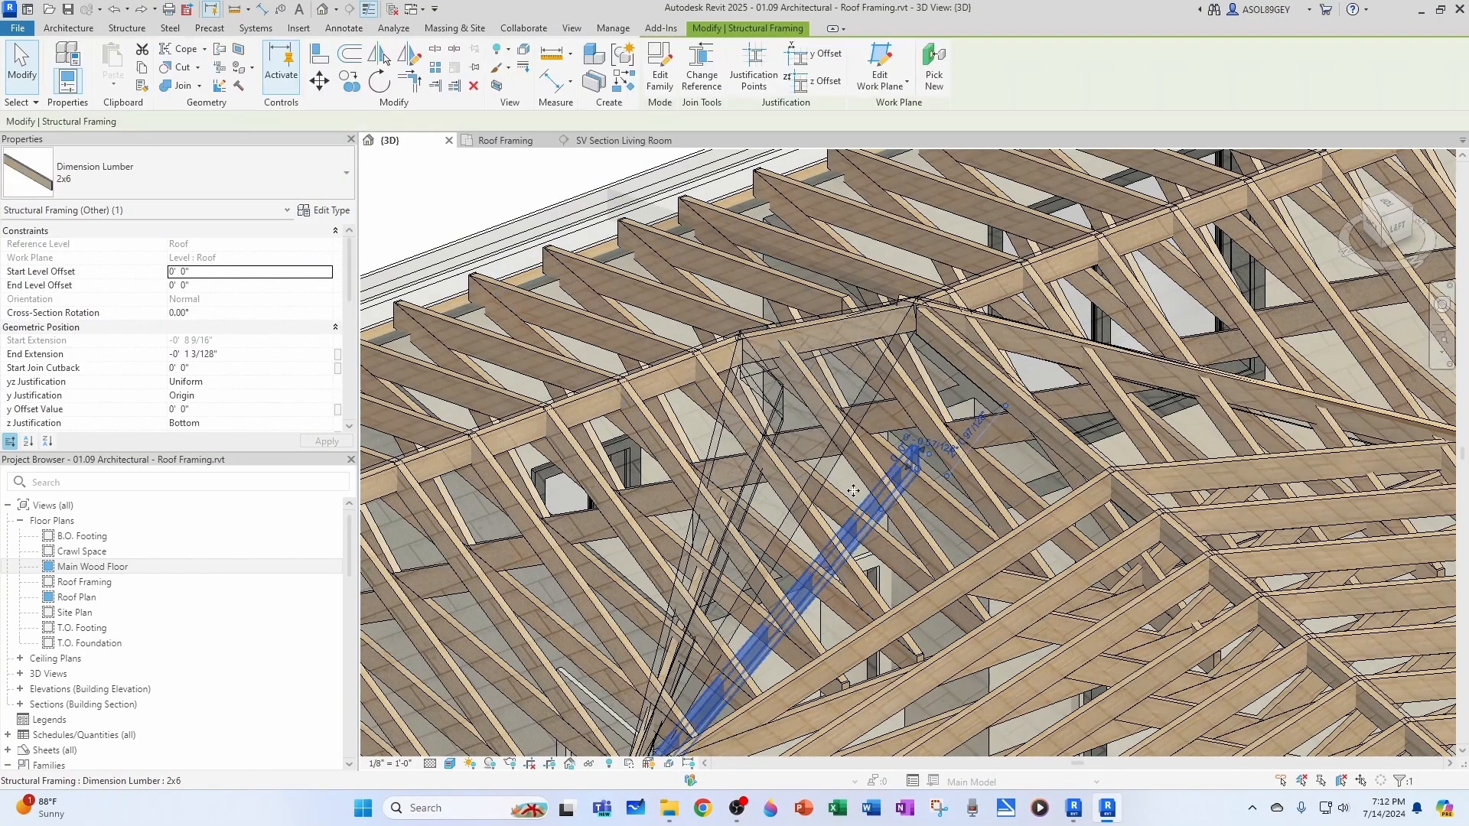
{"action": "left_click", "coordinate": [199, 286]}
{"action": "type", "text": "2' 6 1/2\""}
{"action": "key", "text": "Return"}
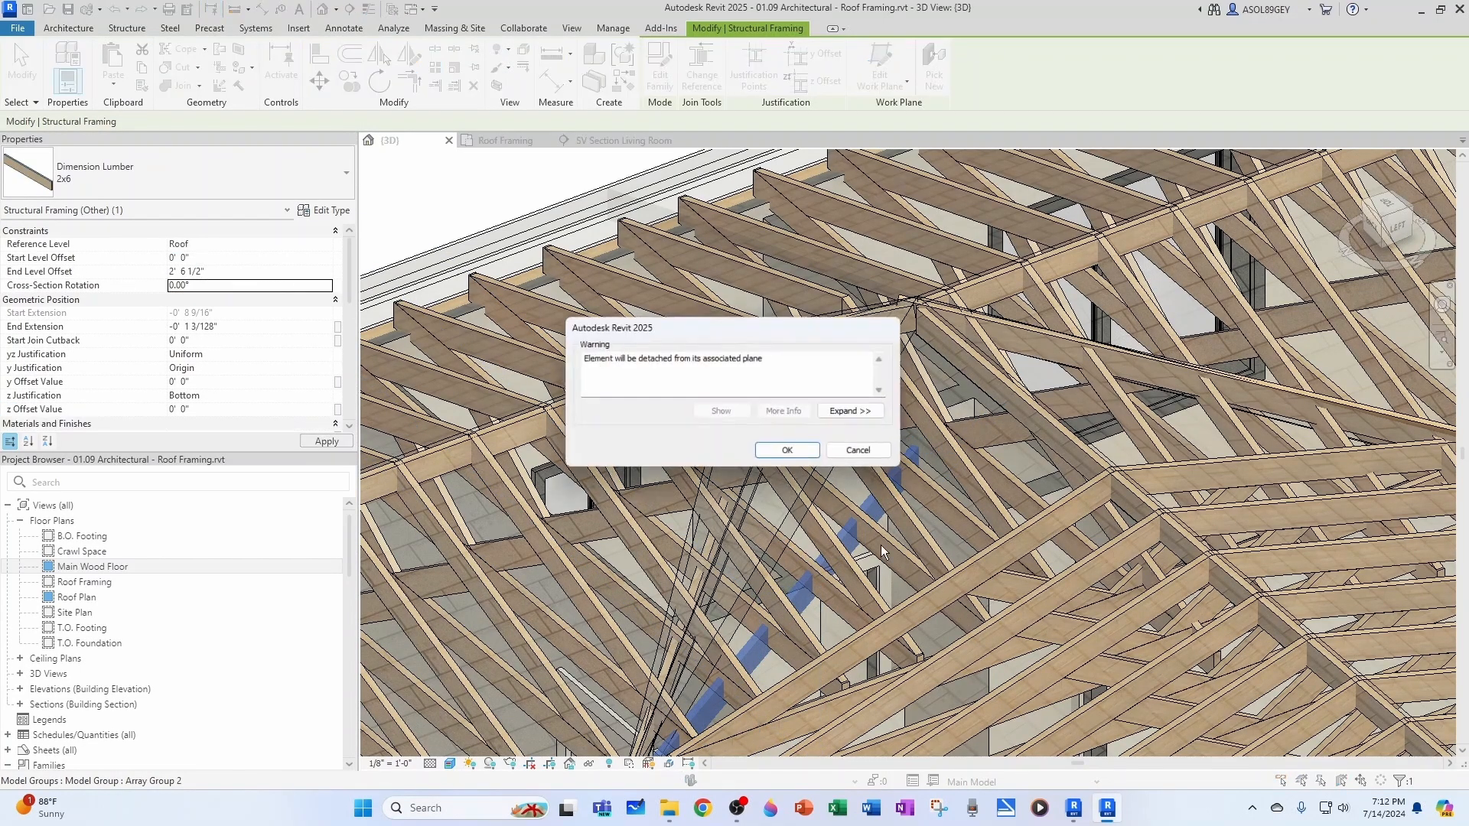
{"action": "left_click", "coordinate": [791, 453]}
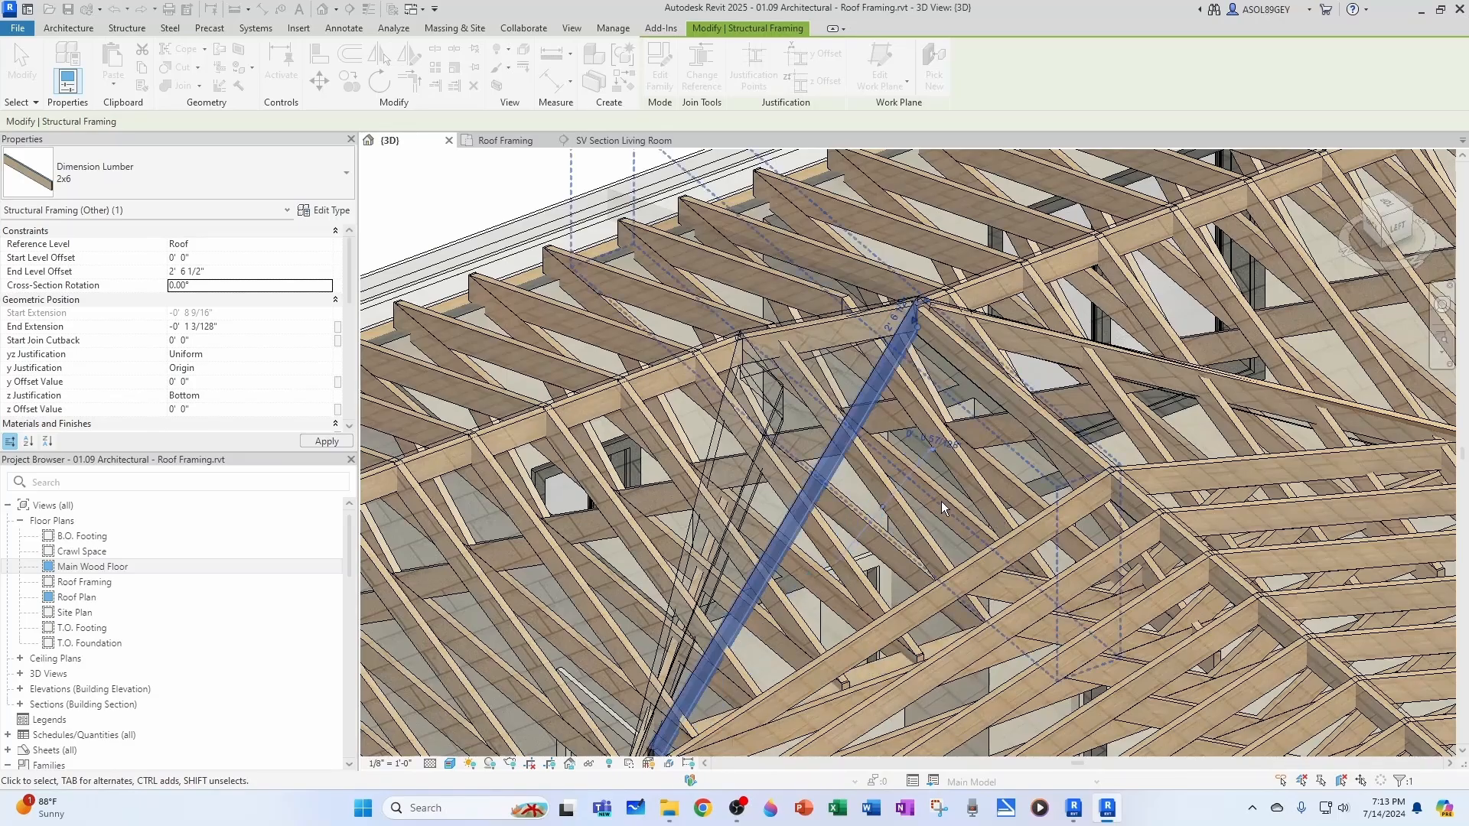
{"action": "key", "text": "Escape"}
{"action": "scroll", "coordinate": [857, 444], "scroll_direction": "down", "scroll_amount": 2}
{"action": "scroll", "coordinate": [773, 459], "scroll_direction": "up", "scroll_amount": 2}
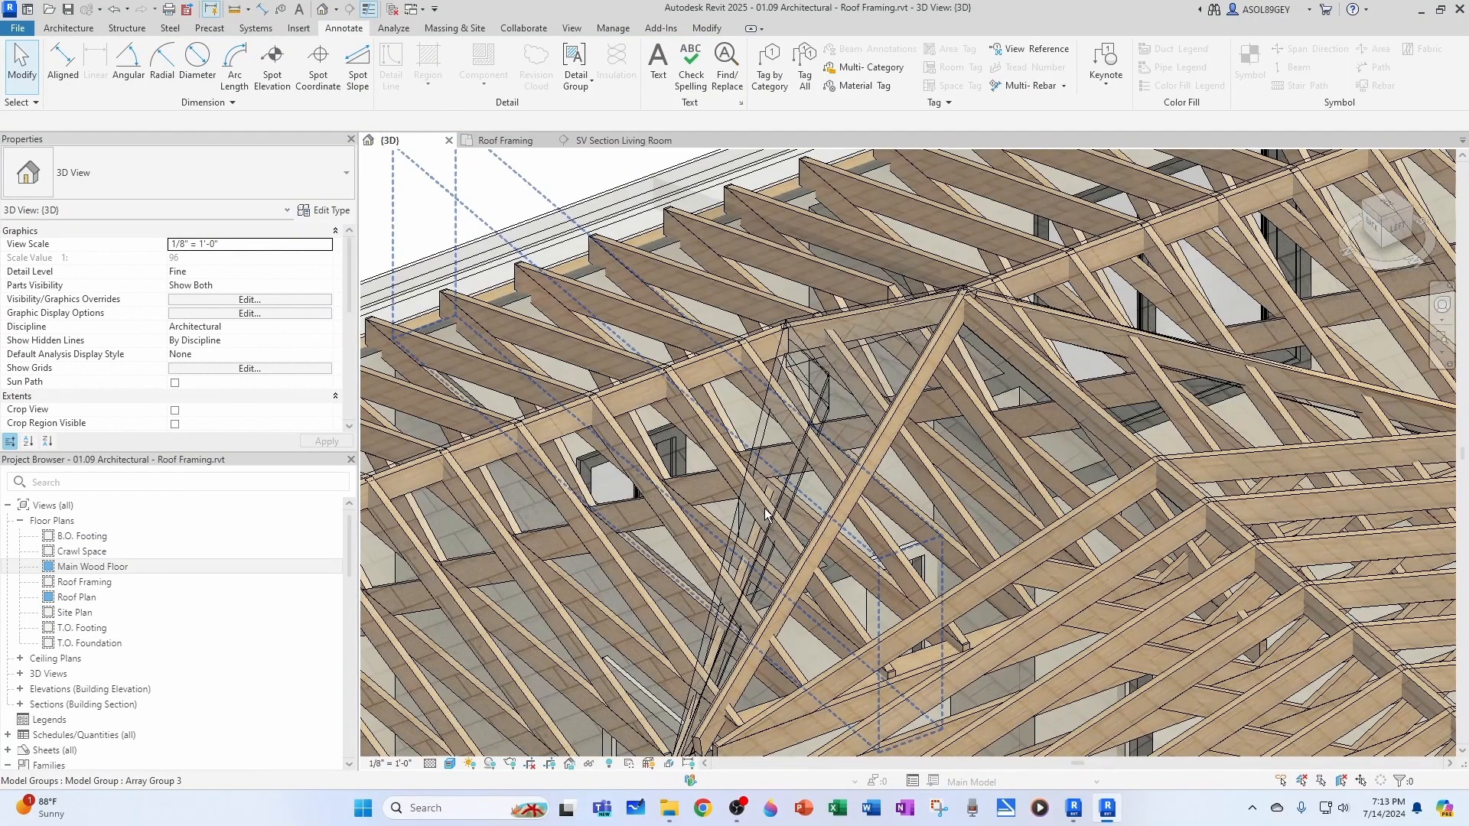
Check the height at the lower ridge end above the remaining flat valley beam, using Spot Elevation
{"action": "left_click", "coordinate": [736, 501]}
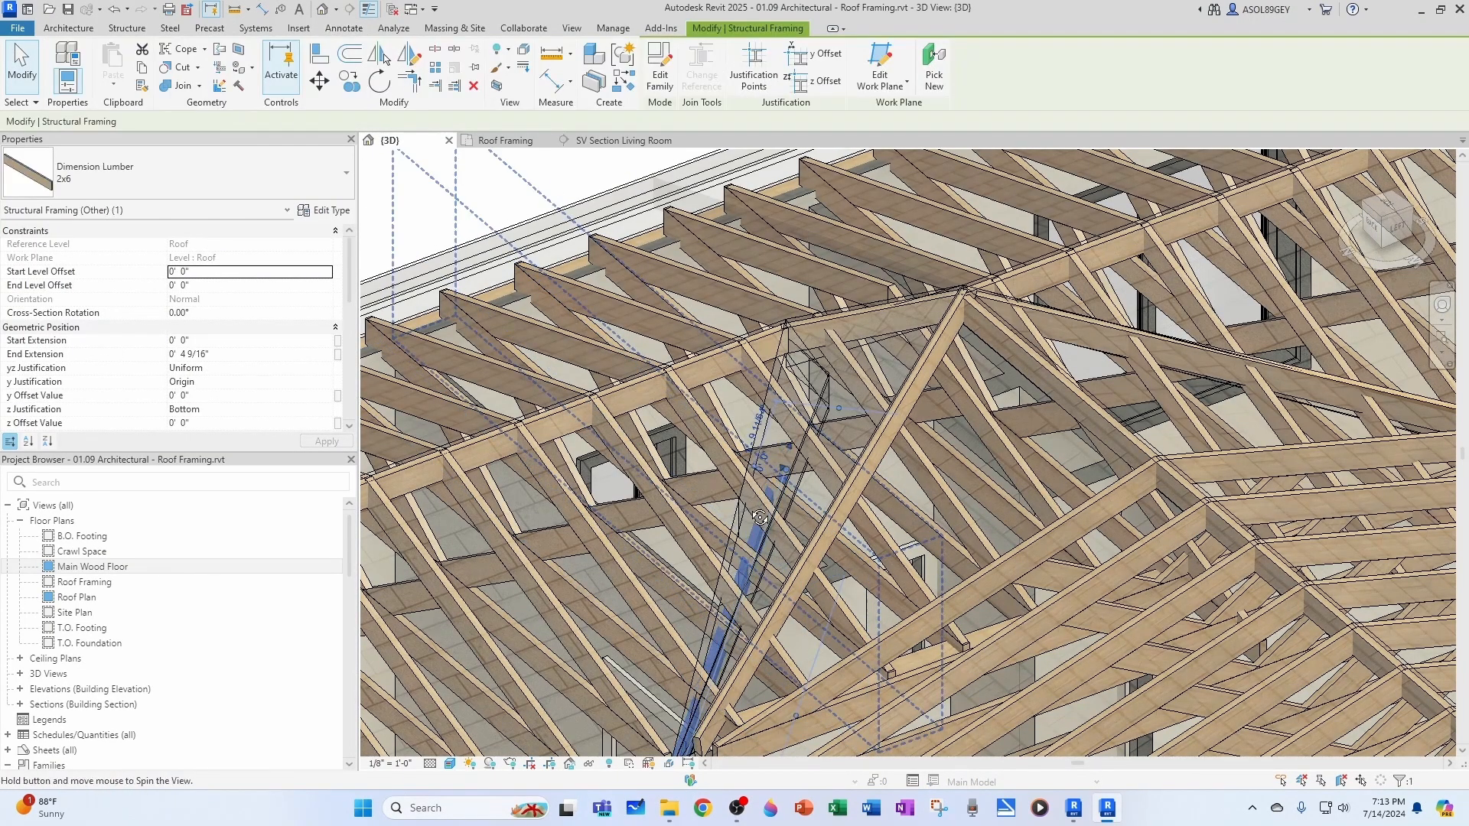
{"action": "scroll", "coordinate": [802, 530], "scroll_direction": "up", "scroll_amount": 5}
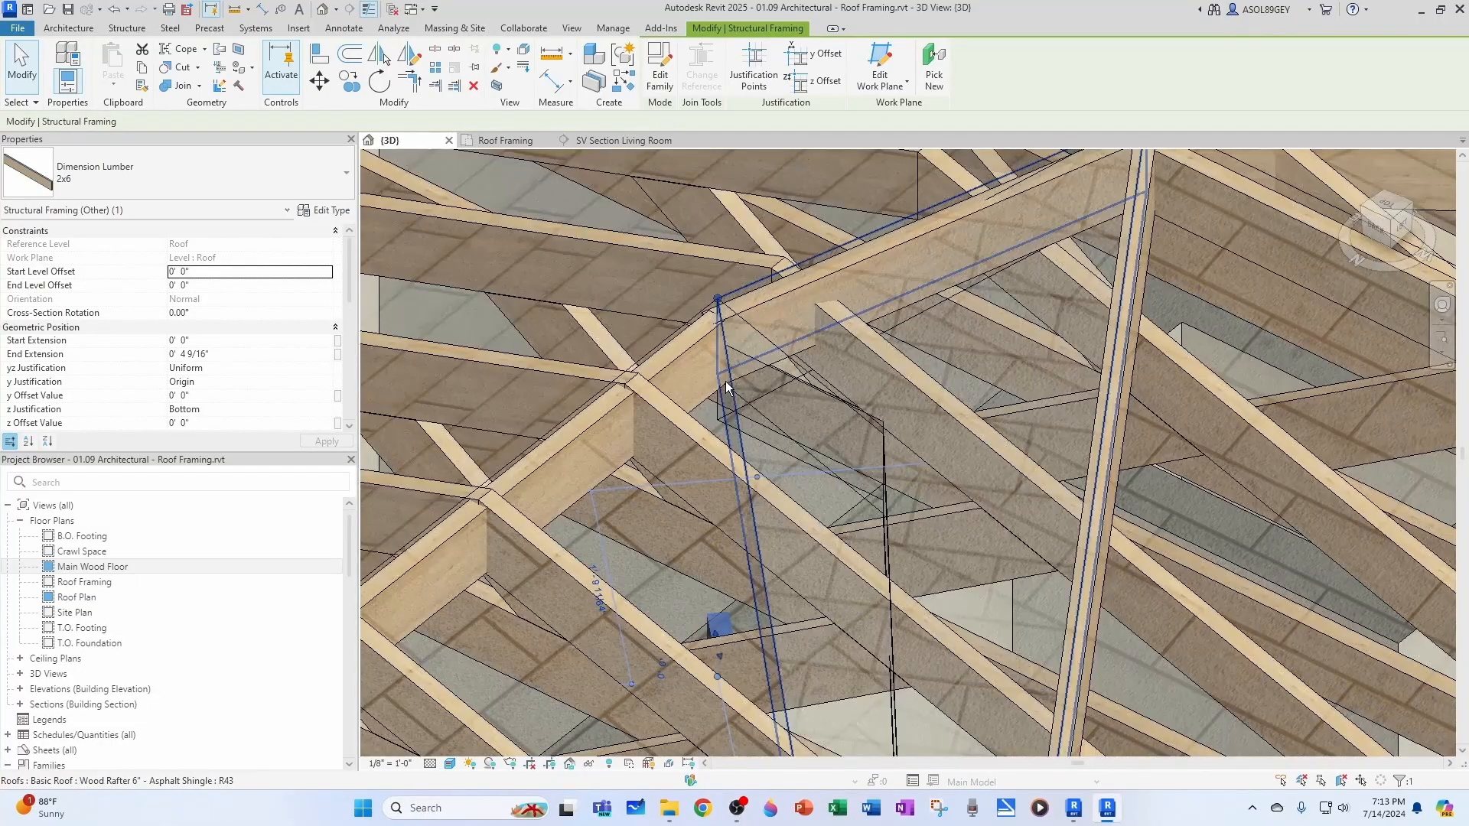
{"action": "key", "text": "Escape"}
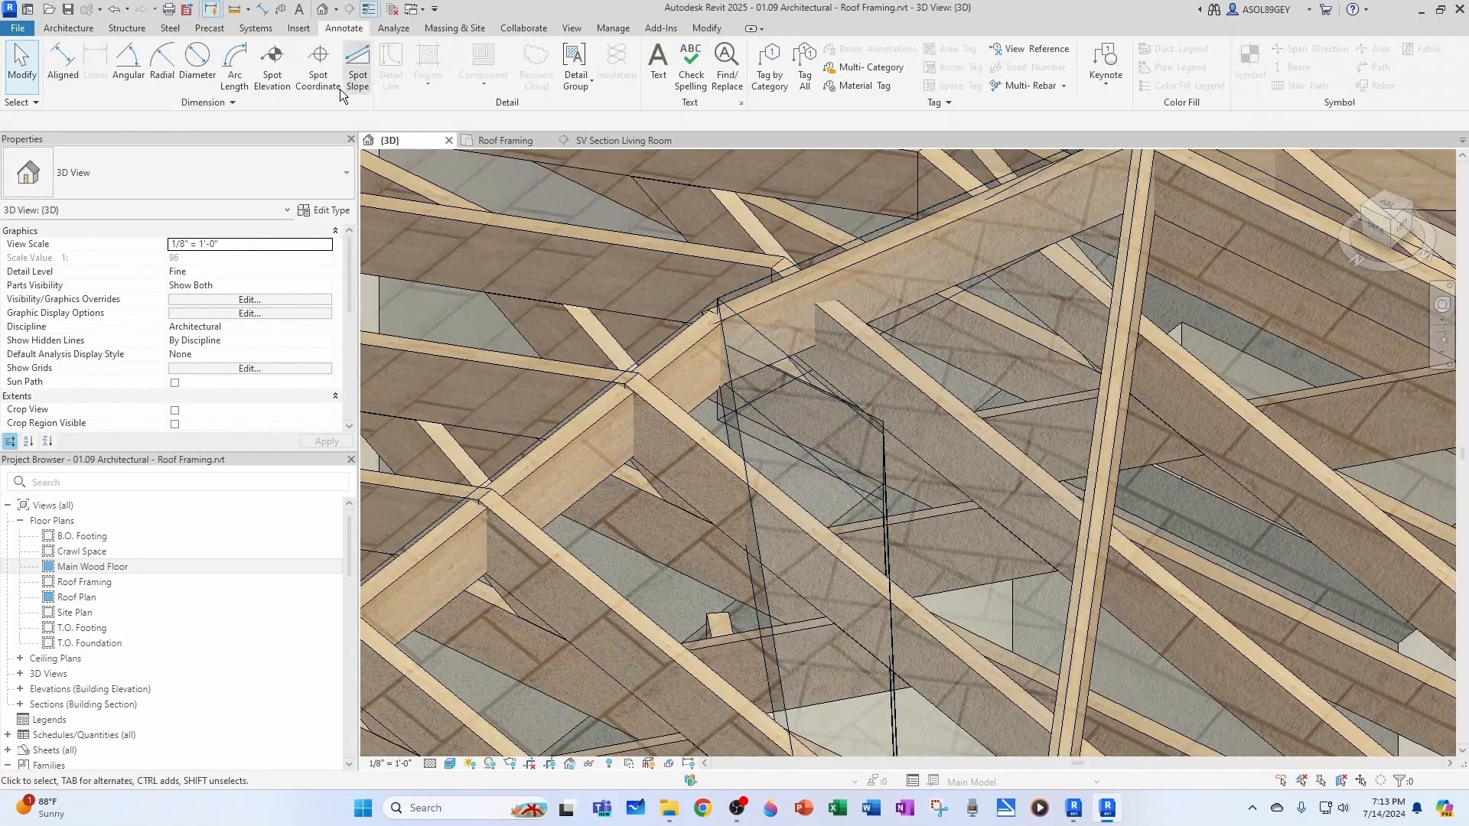
{"action": "left_click", "coordinate": [273, 62]}
{"action": "scroll", "coordinate": [705, 358], "scroll_direction": "up", "scroll_amount": 3}
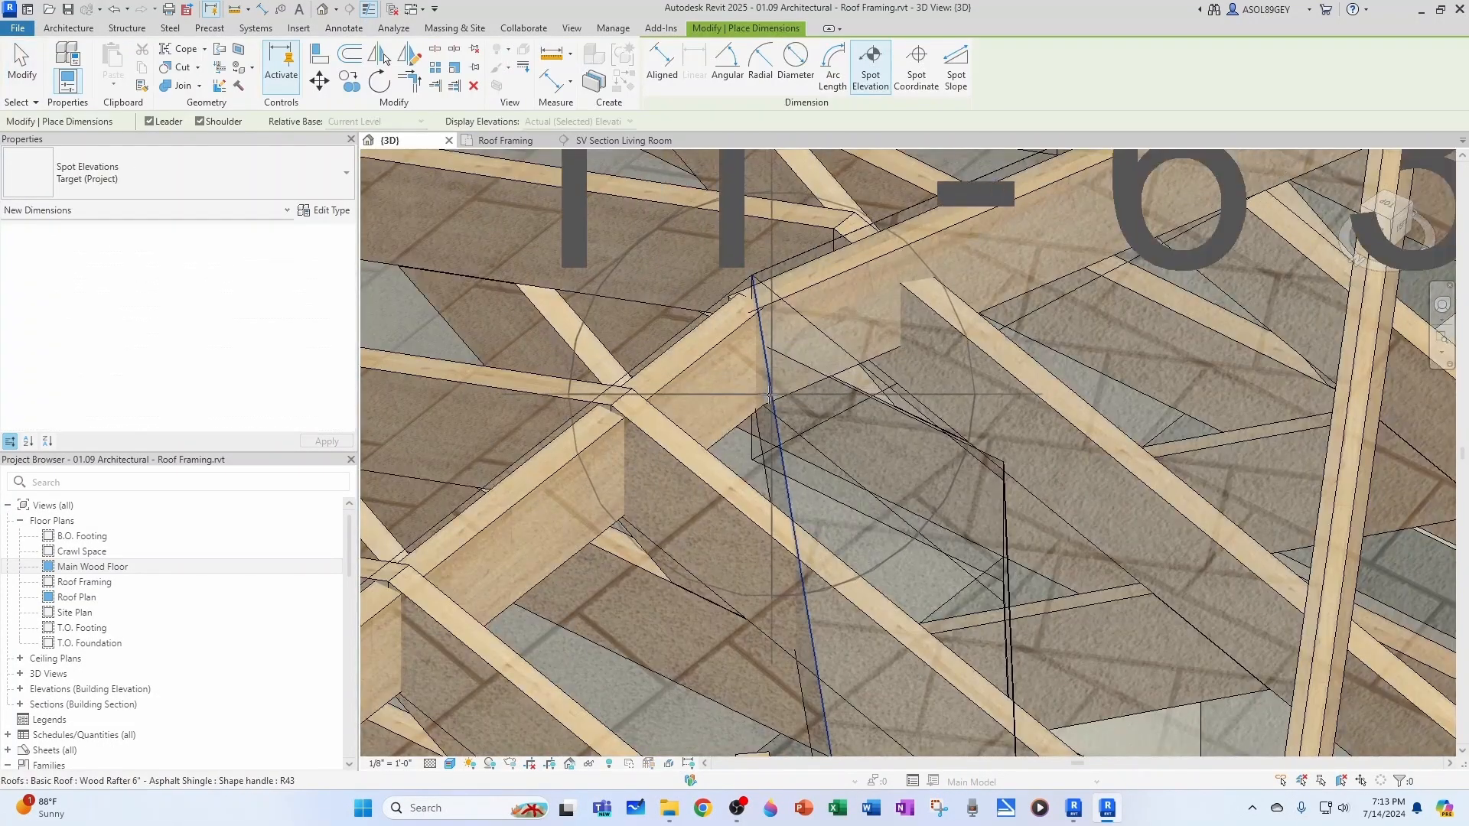
{"action": "scroll", "coordinate": [766, 404], "scroll_direction": "down", "scroll_amount": 4}
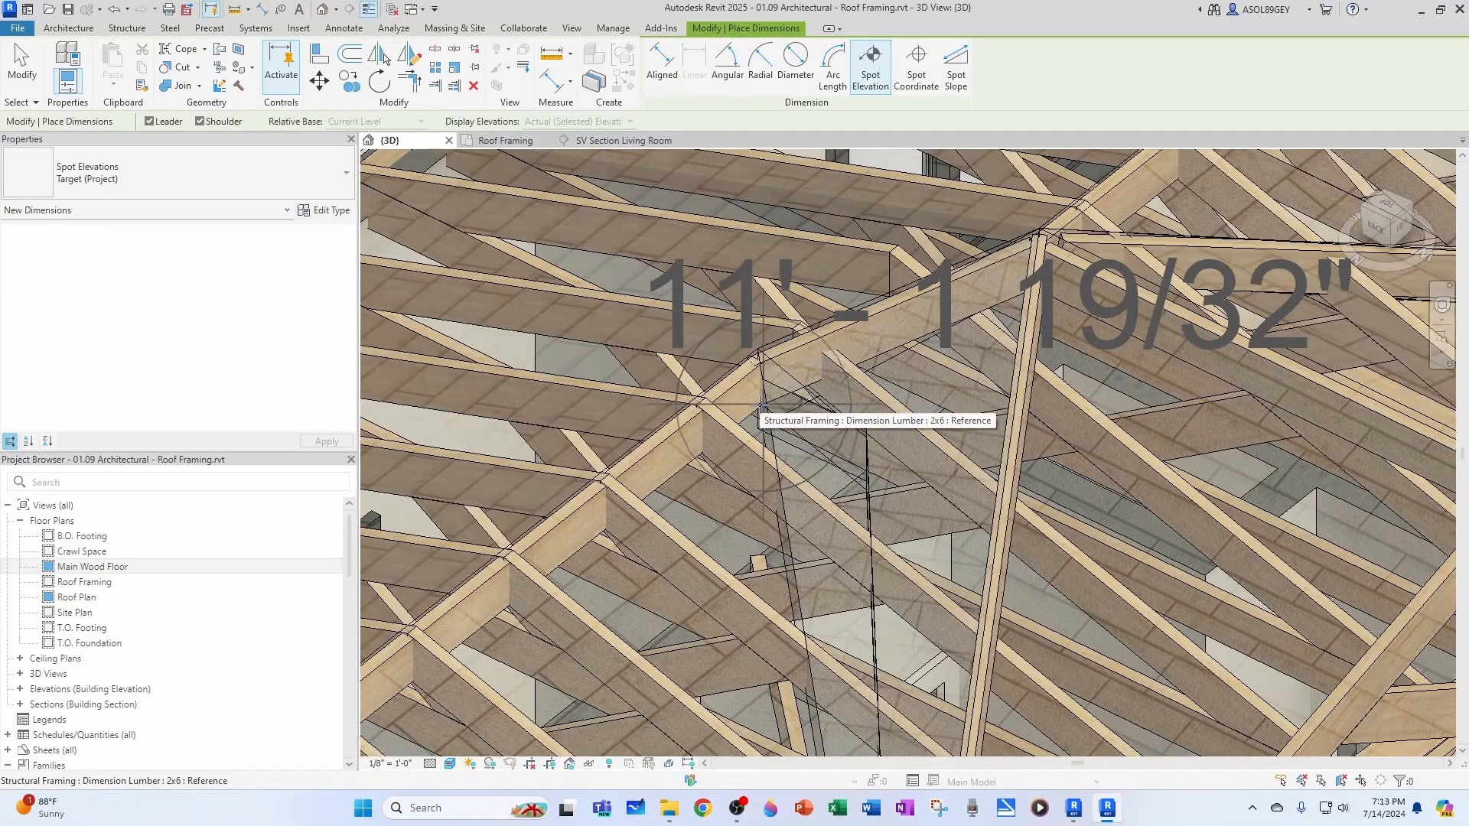
{"action": "key", "text": "Escape"}
Set the remaining flat 2x6 valley beam's start level offset to 2' 1 1/2" so its ridge end rises
{"action": "scroll", "coordinate": [763, 405], "scroll_direction": "down", "scroll_amount": 2}
{"action": "middle_click_drag", "start_coordinate": [784, 601], "coordinate": [732, 418]}
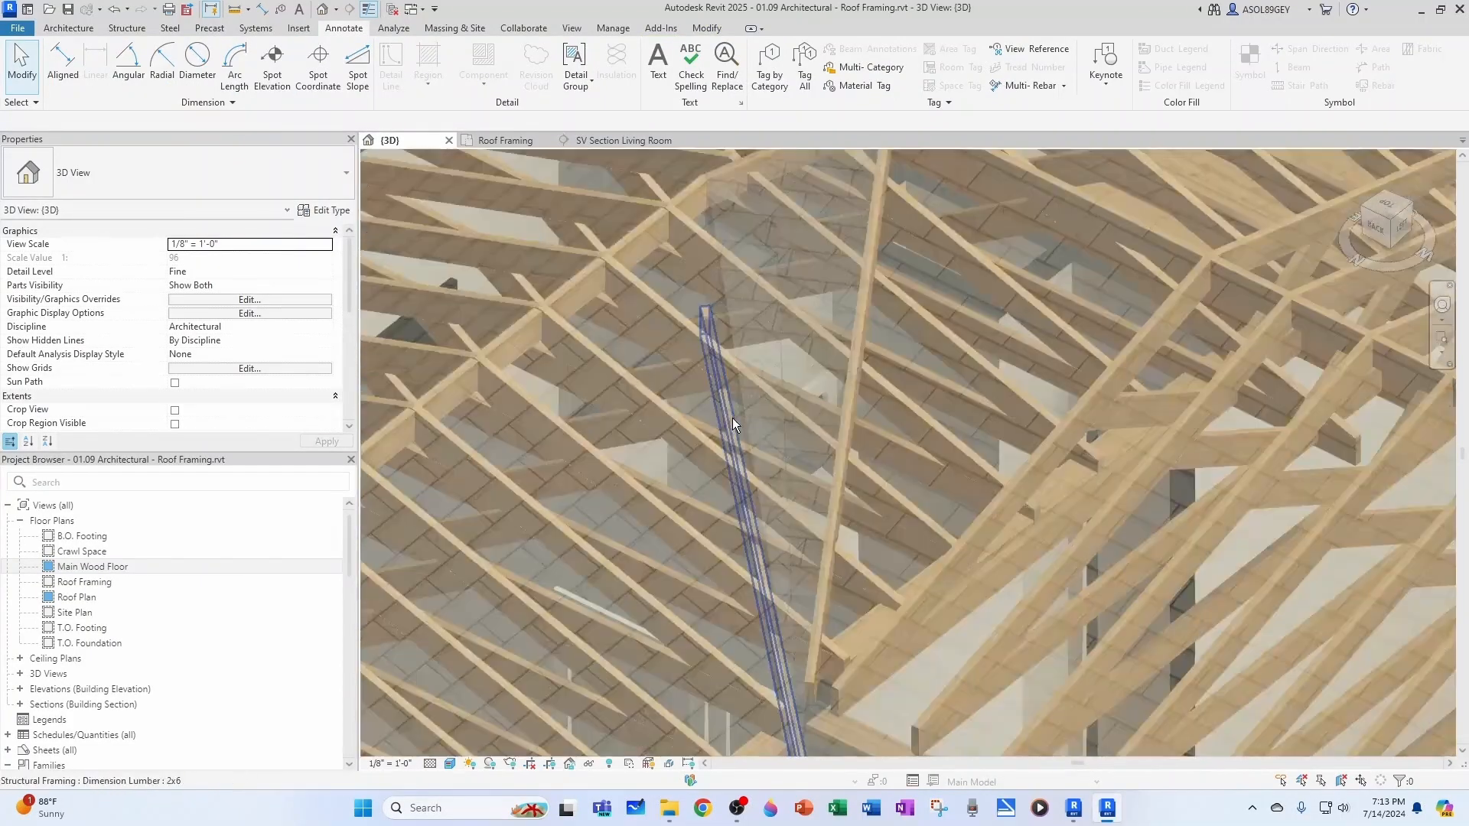
{"action": "left_click", "coordinate": [732, 418]}
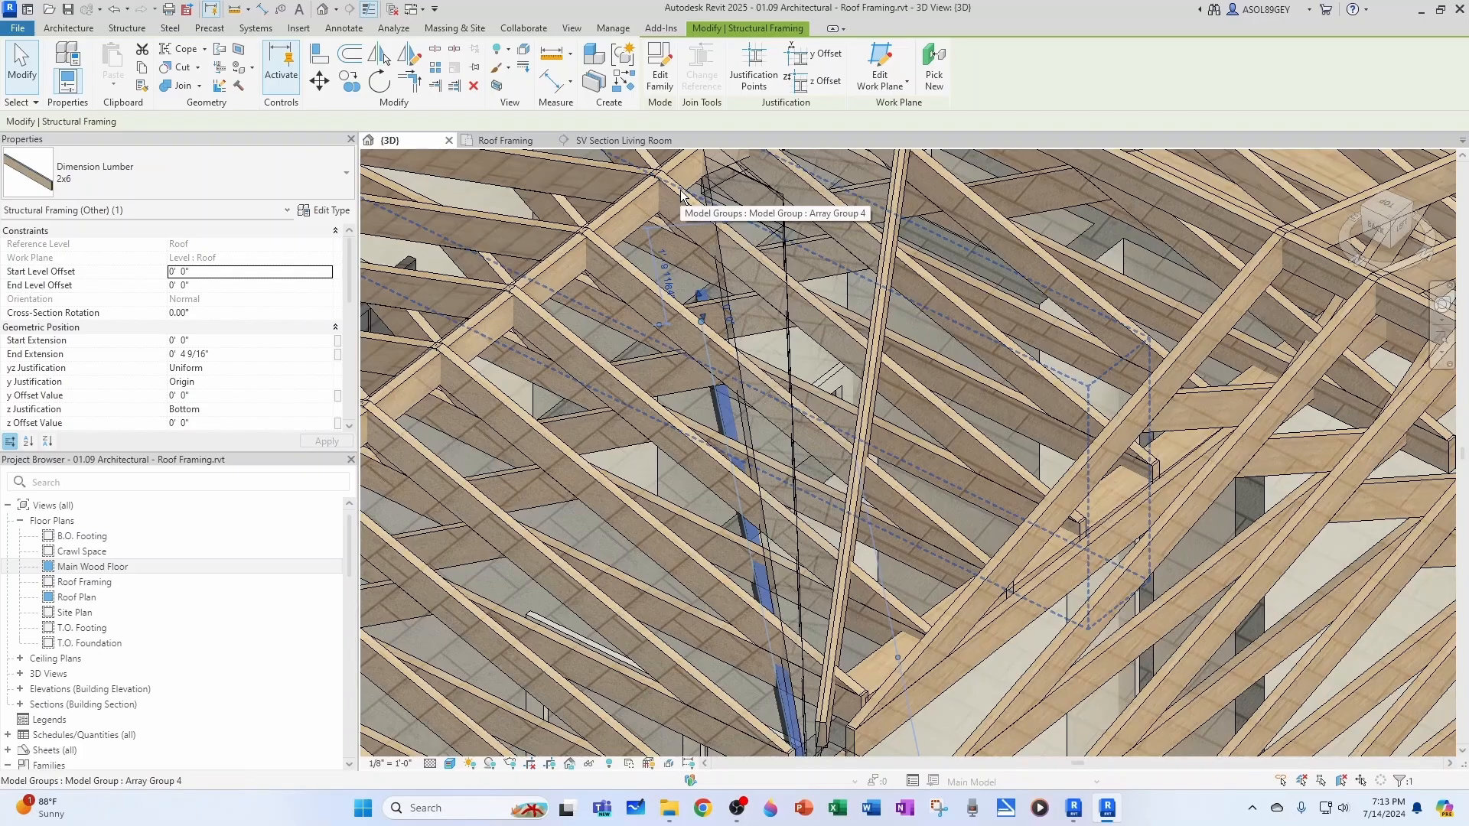
{"action": "scroll", "coordinate": [681, 195], "scroll_direction": "up", "scroll_amount": 1}
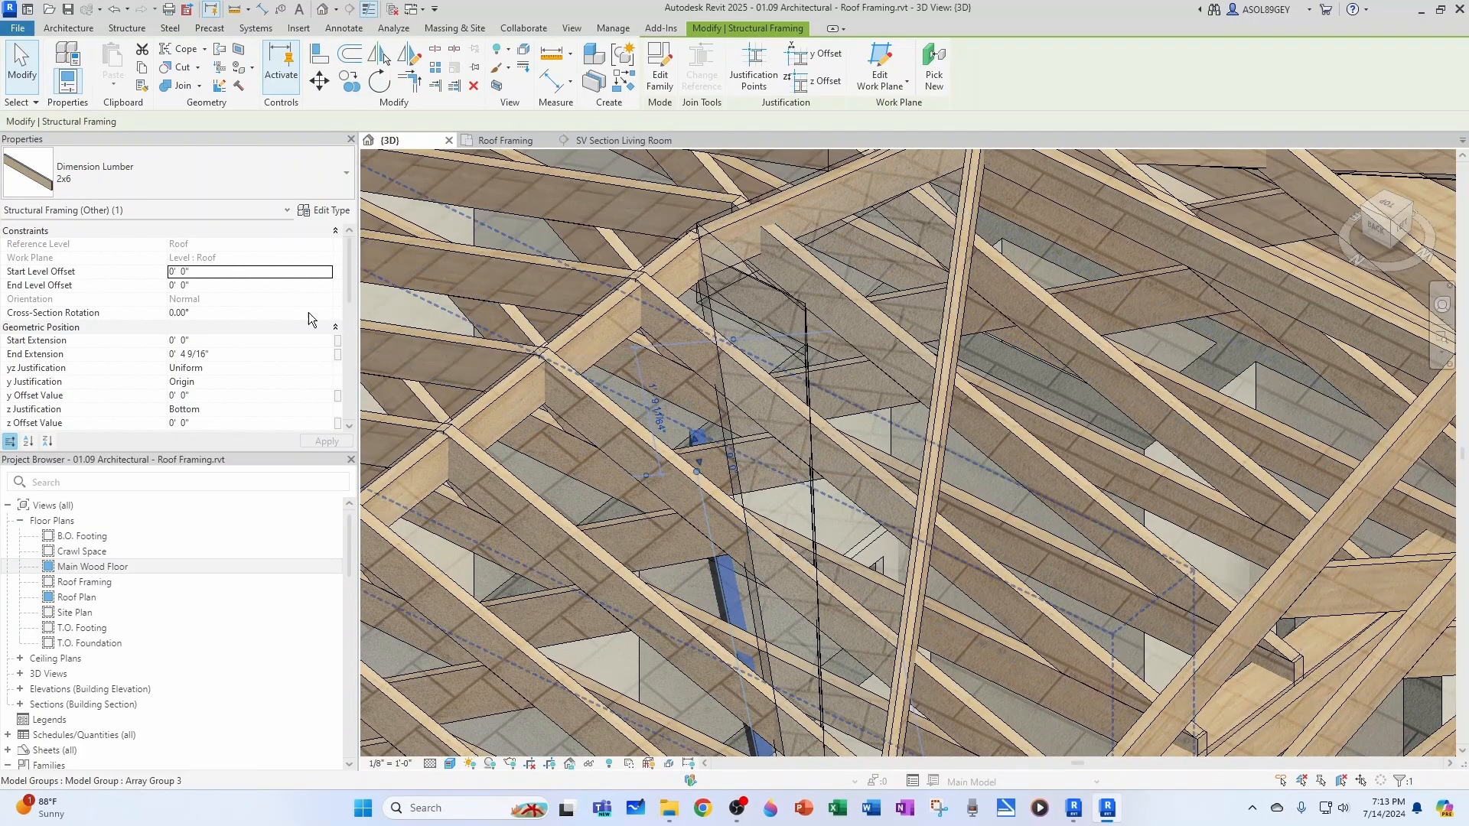
{"action": "left_click", "coordinate": [202, 274]}
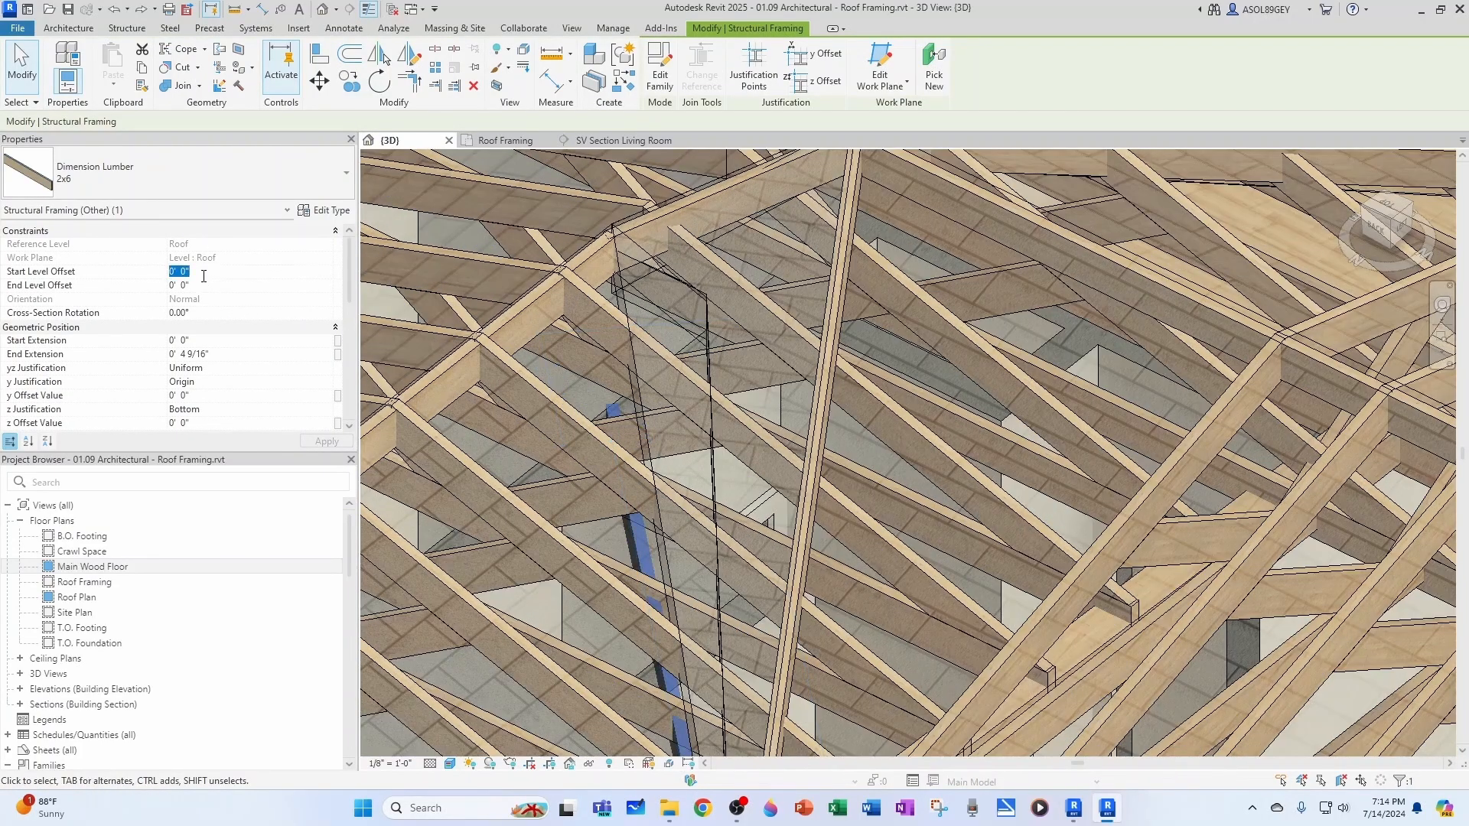
{"action": "type", "text": "2'  1 1/2\""}
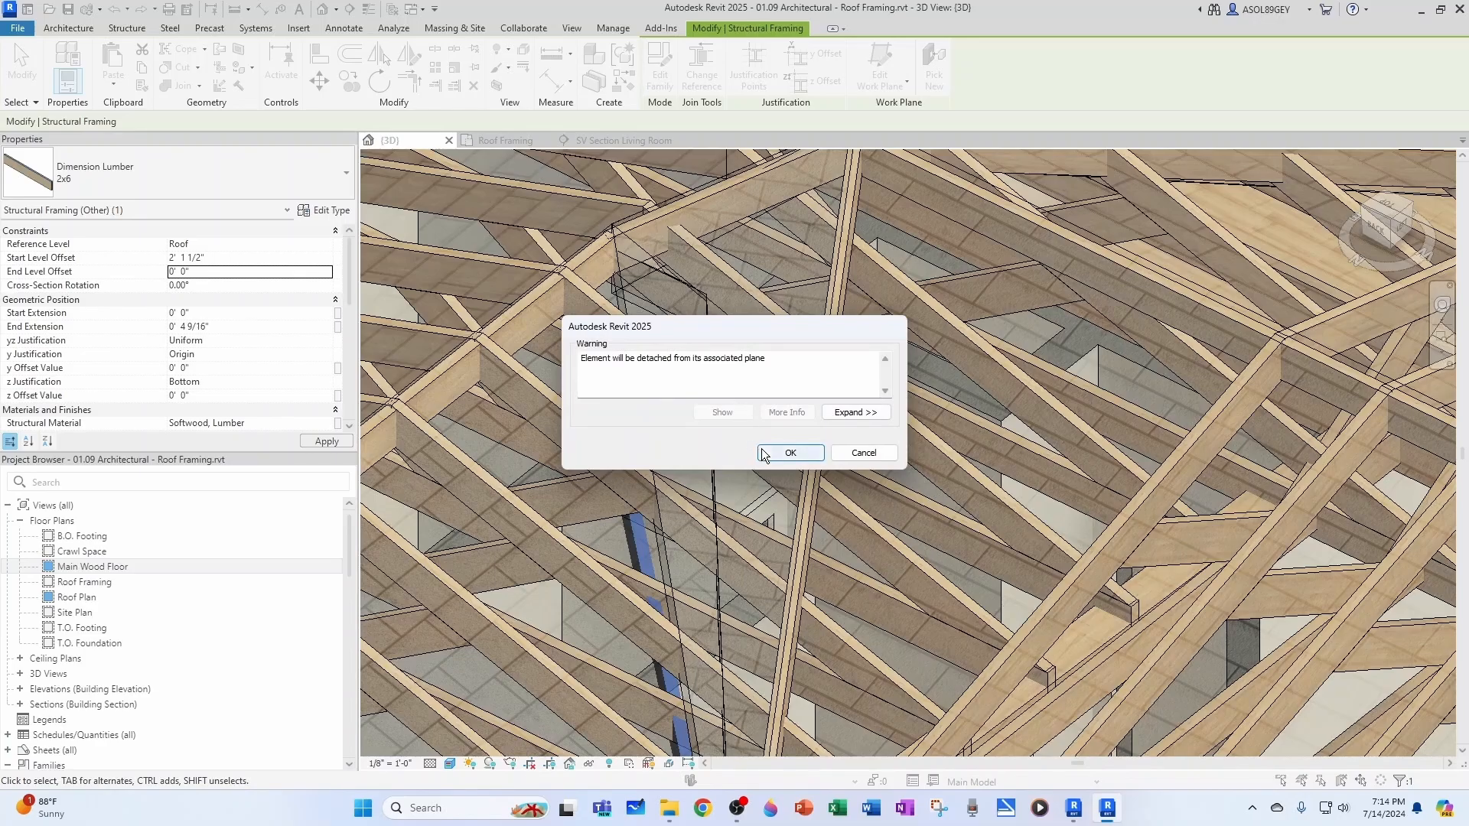
{"action": "left_click", "coordinate": [788, 453]}
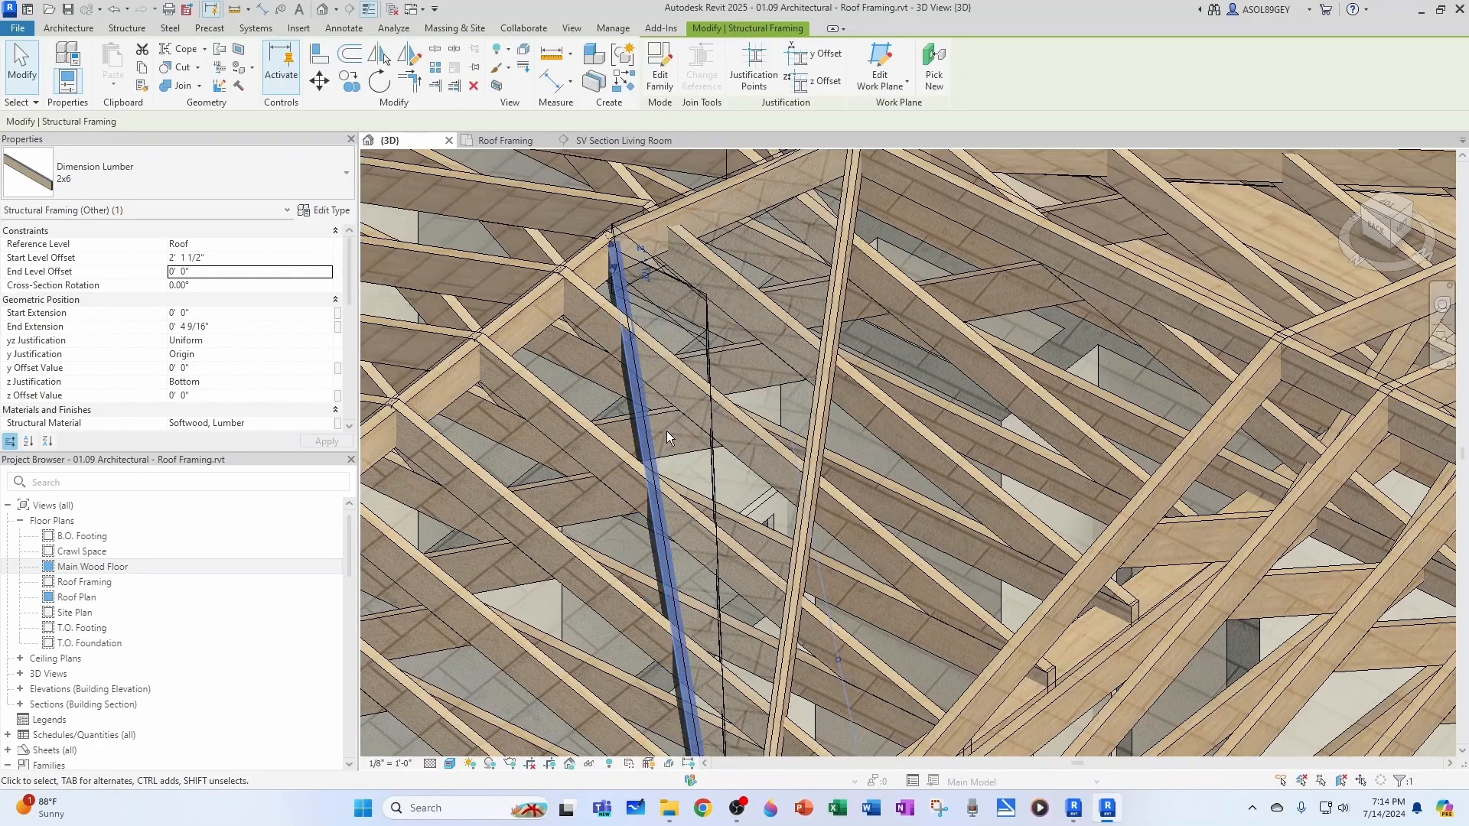
{"action": "key", "text": "Escape"}
In the Roof Framing plan, pull the raised valley beam's eave end back to the wall corner, an end extension of about -10 5/8"
{"action": "scroll", "coordinate": [631, 318], "scroll_direction": "down", "scroll_amount": 5}
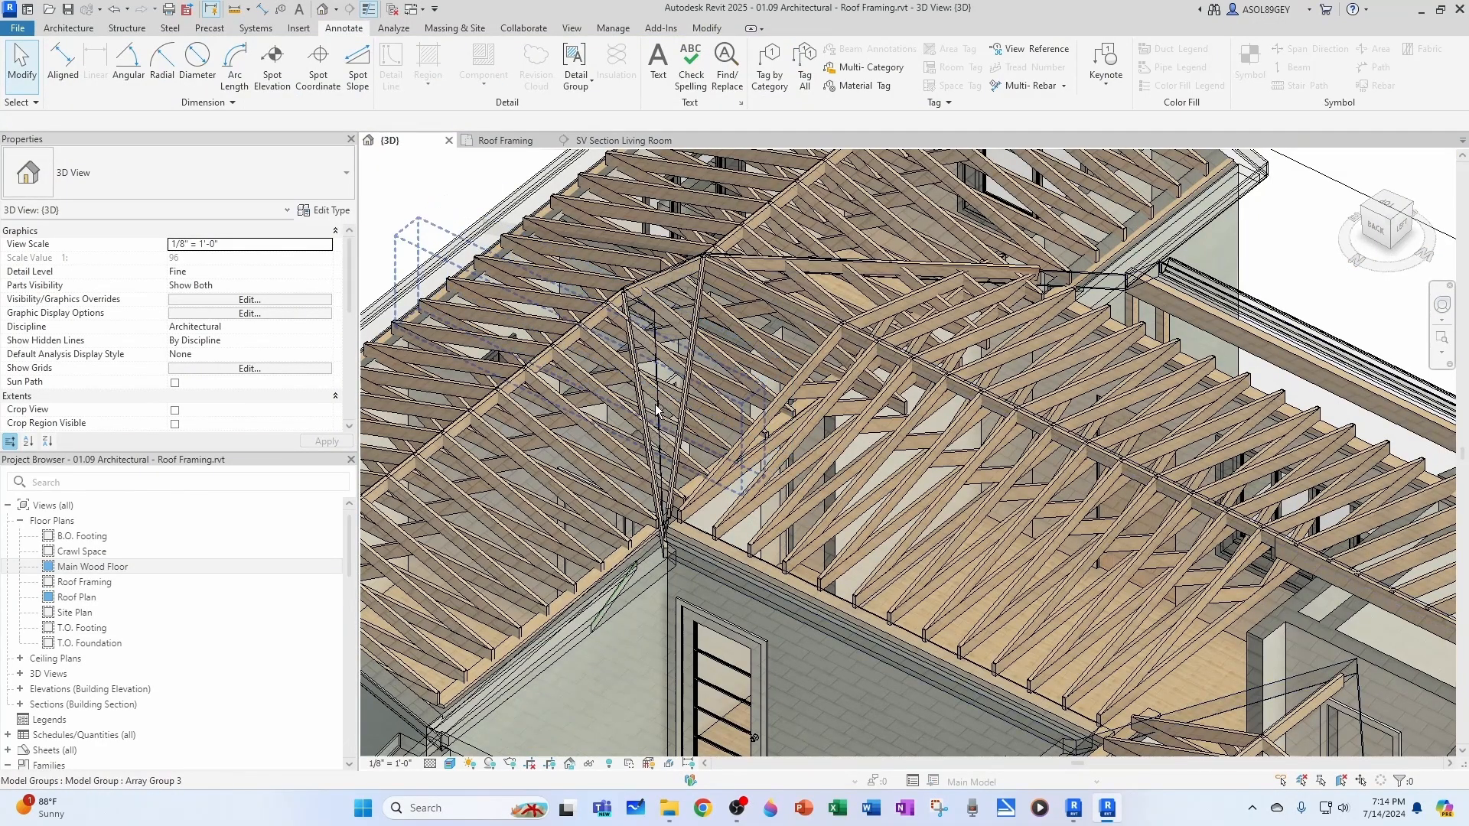
{"action": "scroll", "coordinate": [662, 395], "scroll_direction": "up", "scroll_amount": 4}
{"action": "left_click", "coordinate": [719, 490]}
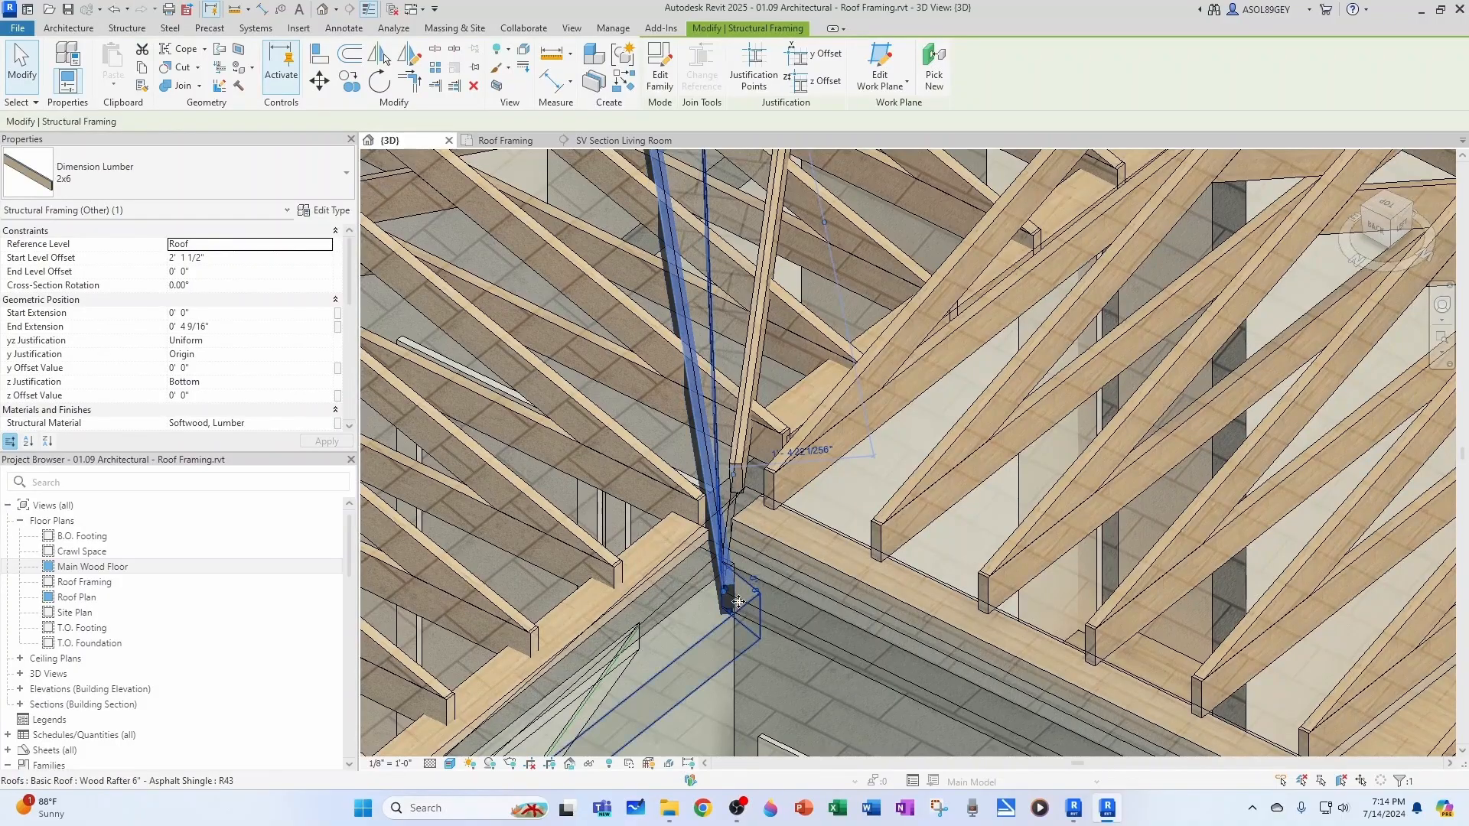
{"action": "left_click", "coordinate": [505, 140]}
{"action": "scroll", "coordinate": [668, 242], "scroll_direction": "up", "scroll_amount": 5}
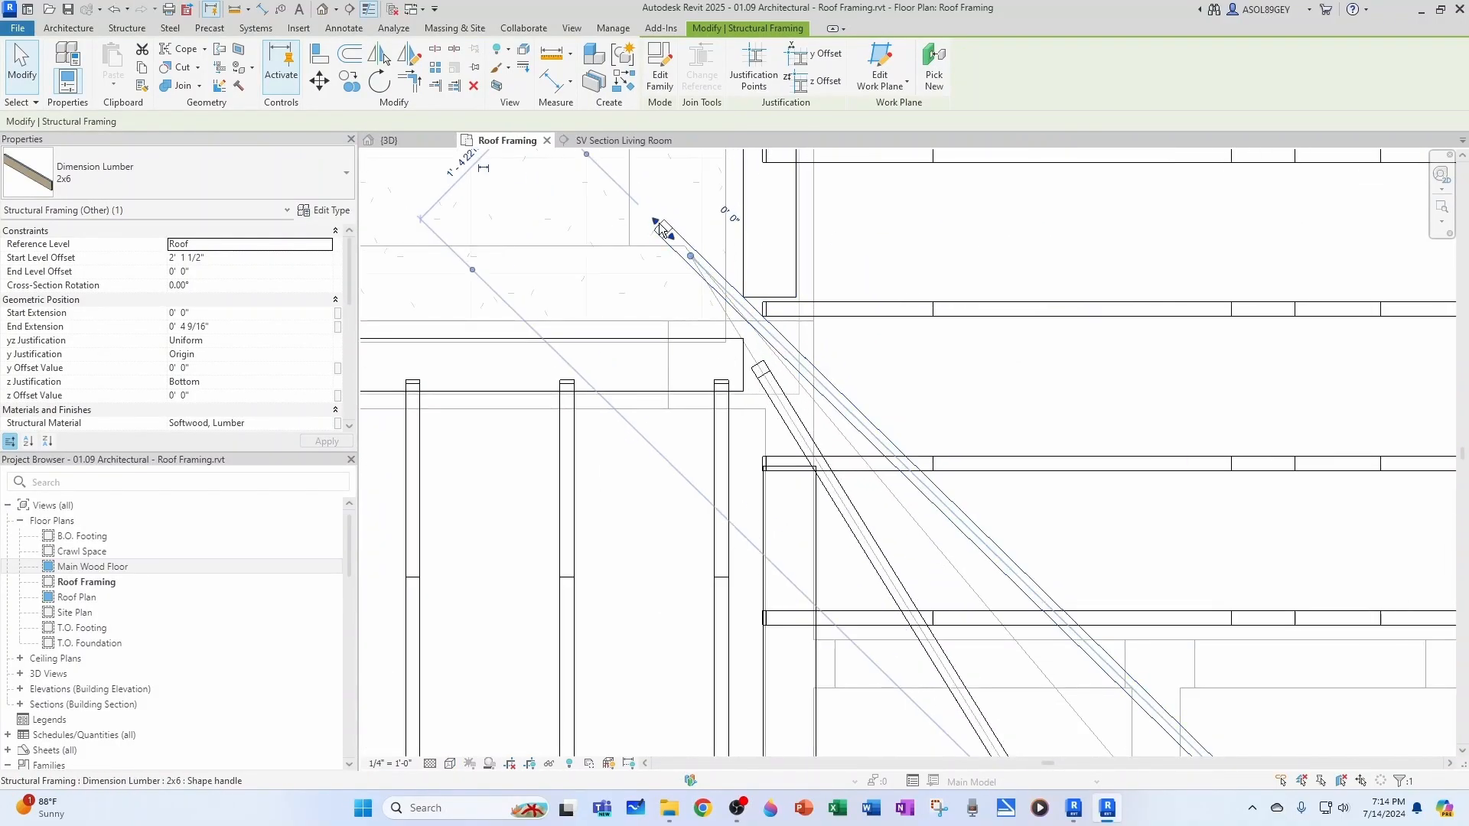
{"action": "left_click_drag", "start_coordinate": [659, 229], "coordinate": [766, 326]}
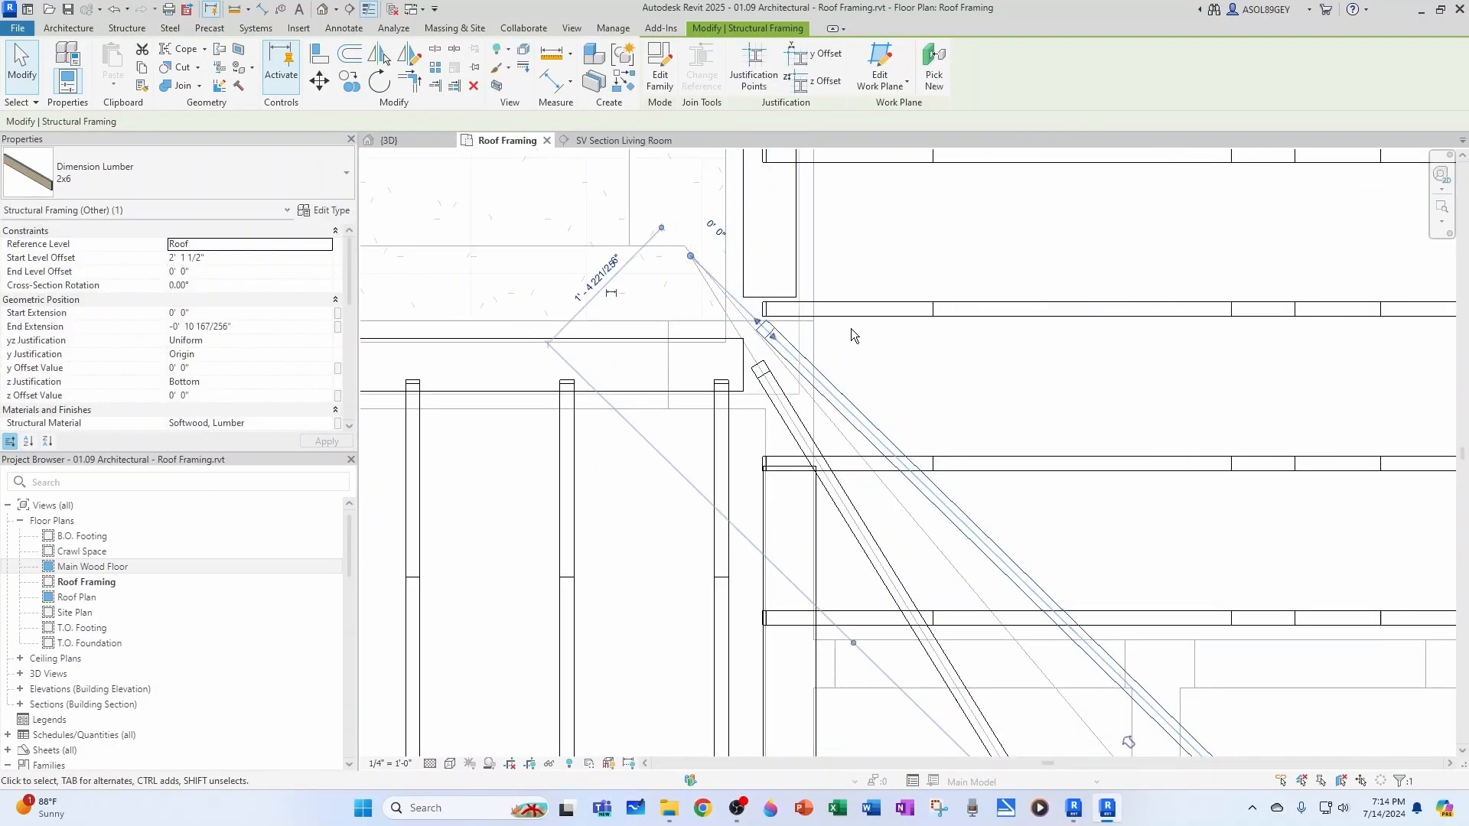
{"action": "left_click", "coordinate": [851, 329]}
Examine the valley beams at the eave corner and ridge in the 3D view, plus the other wings' roof framing
{"action": "left_click", "coordinate": [407, 146]}
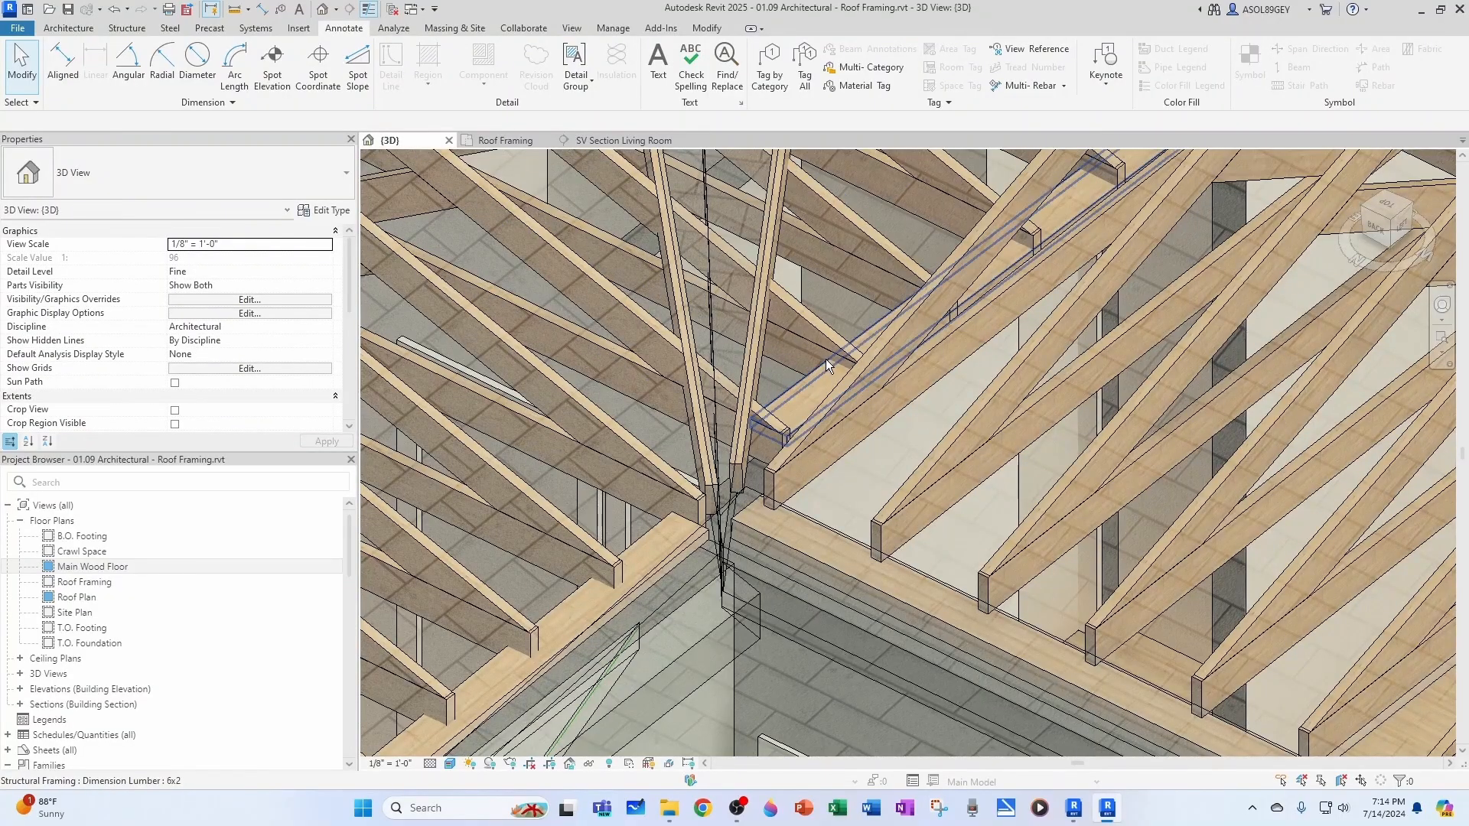
{"action": "scroll", "coordinate": [825, 360], "scroll_direction": "down", "scroll_amount": 3}
{"action": "scroll", "coordinate": [807, 394], "scroll_direction": "down", "scroll_amount": 4}
{"action": "middle_click_drag", "start_coordinate": [824, 378], "coordinate": [859, 342], "text": "shift"}
{"action": "scroll", "coordinate": [819, 346], "scroll_direction": "up", "scroll_amount": 4}
{"action": "scroll", "coordinate": [816, 369], "scroll_direction": "down", "scroll_amount": 3}
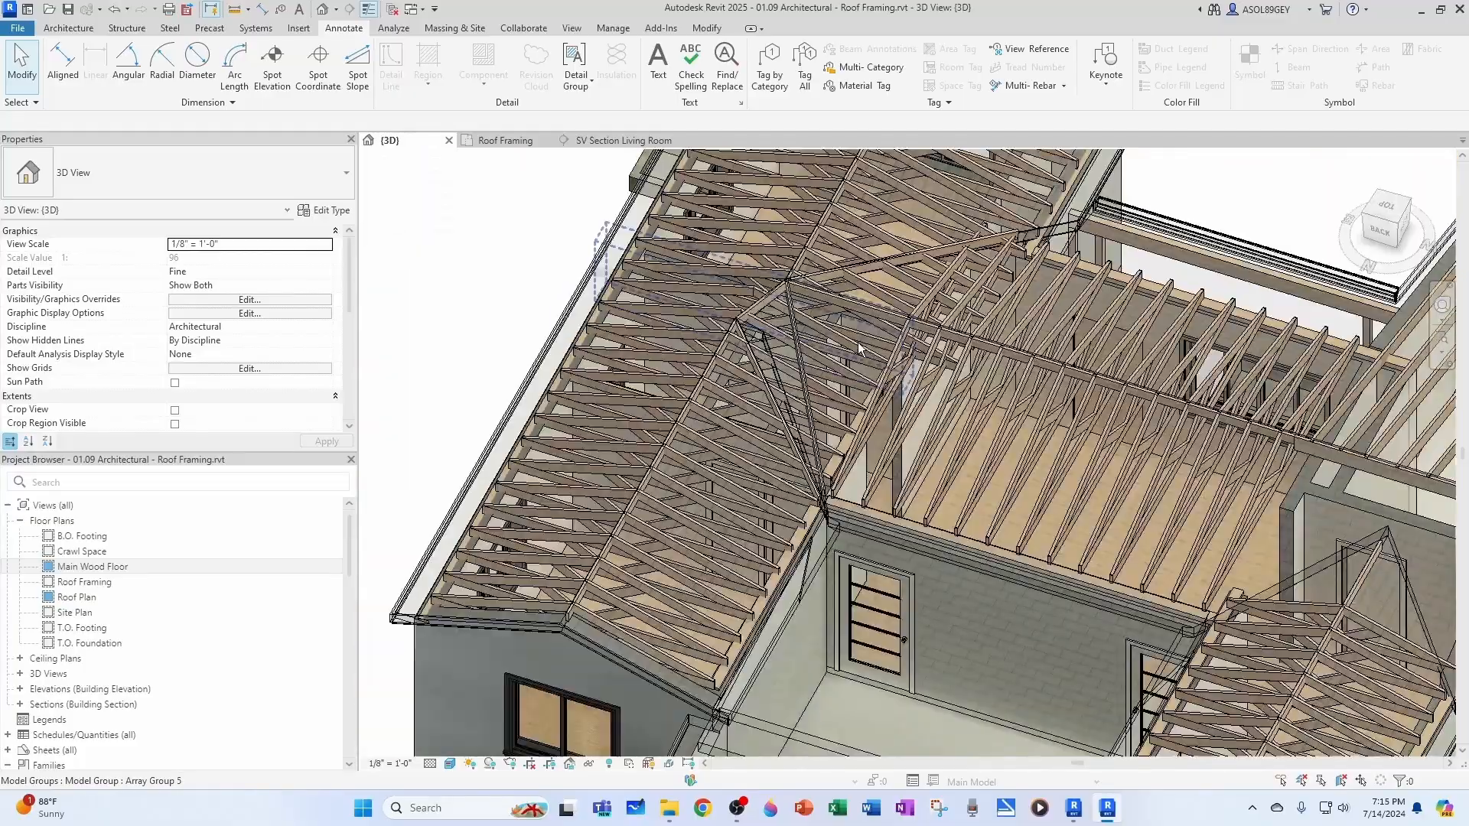
{"action": "scroll", "coordinate": [788, 330], "scroll_direction": "up", "scroll_amount": 2}
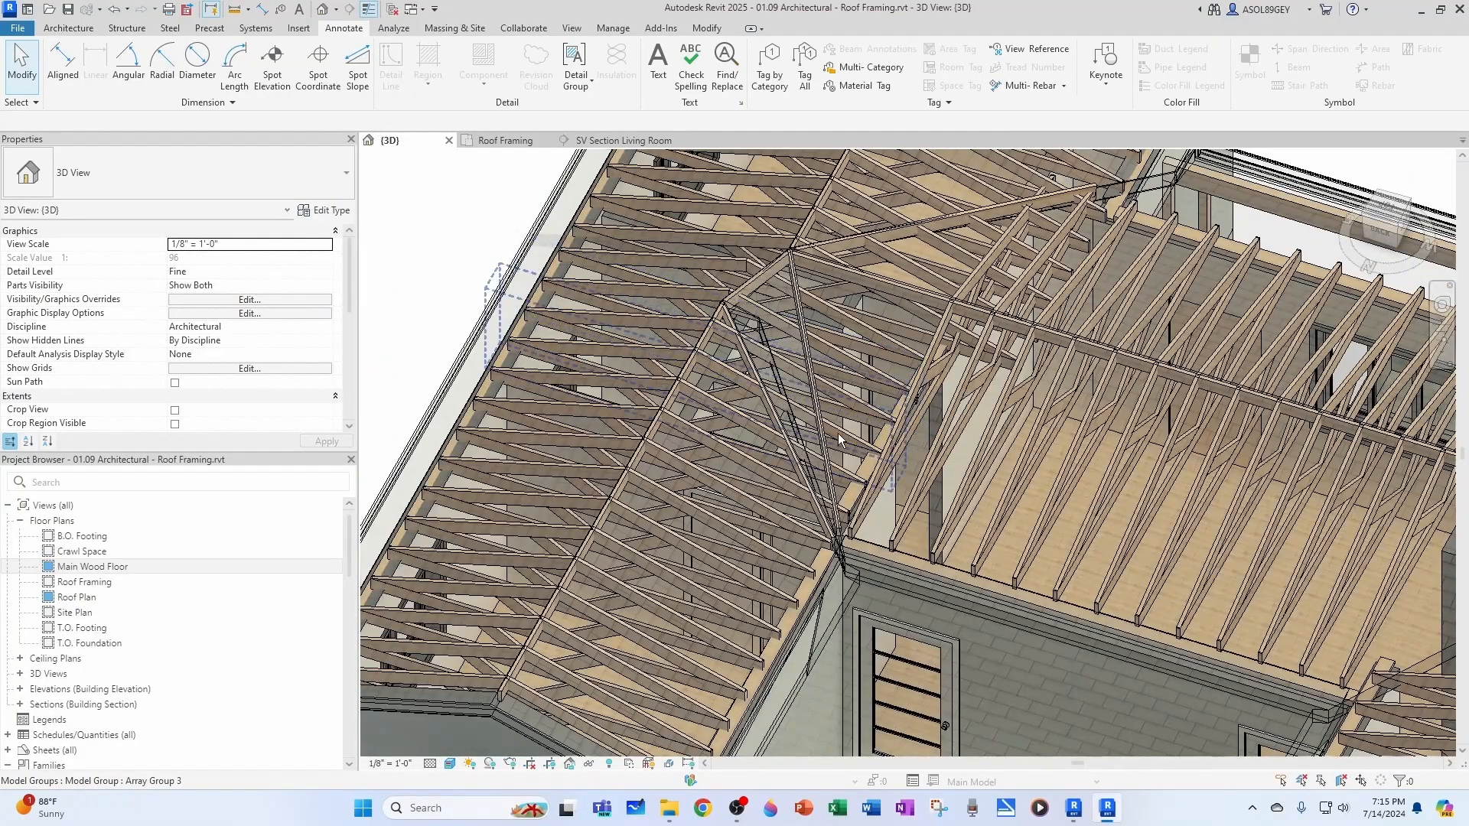
{"action": "scroll", "coordinate": [897, 382], "scroll_direction": "down", "scroll_amount": 2}
{"action": "scroll", "coordinate": [877, 360], "scroll_direction": "up", "scroll_amount": 1}
{"action": "mouse_move", "coordinate": [874, 349]}
{"action": "middle_mouse_down", "text": "shift"}
{"action": "mouse_move", "coordinate": [840, 415]}
{"action": "mouse_move", "coordinate": [711, 395]}
{"action": "mouse_move", "coordinate": [873, 488]}
{"action": "middle_mouse_up", "text": "shift"}
{"action": "scroll", "coordinate": [874, 489], "scroll_direction": "down", "scroll_amount": 3}
{"action": "scroll", "coordinate": [718, 508], "scroll_direction": "up", "scroll_amount": 3}
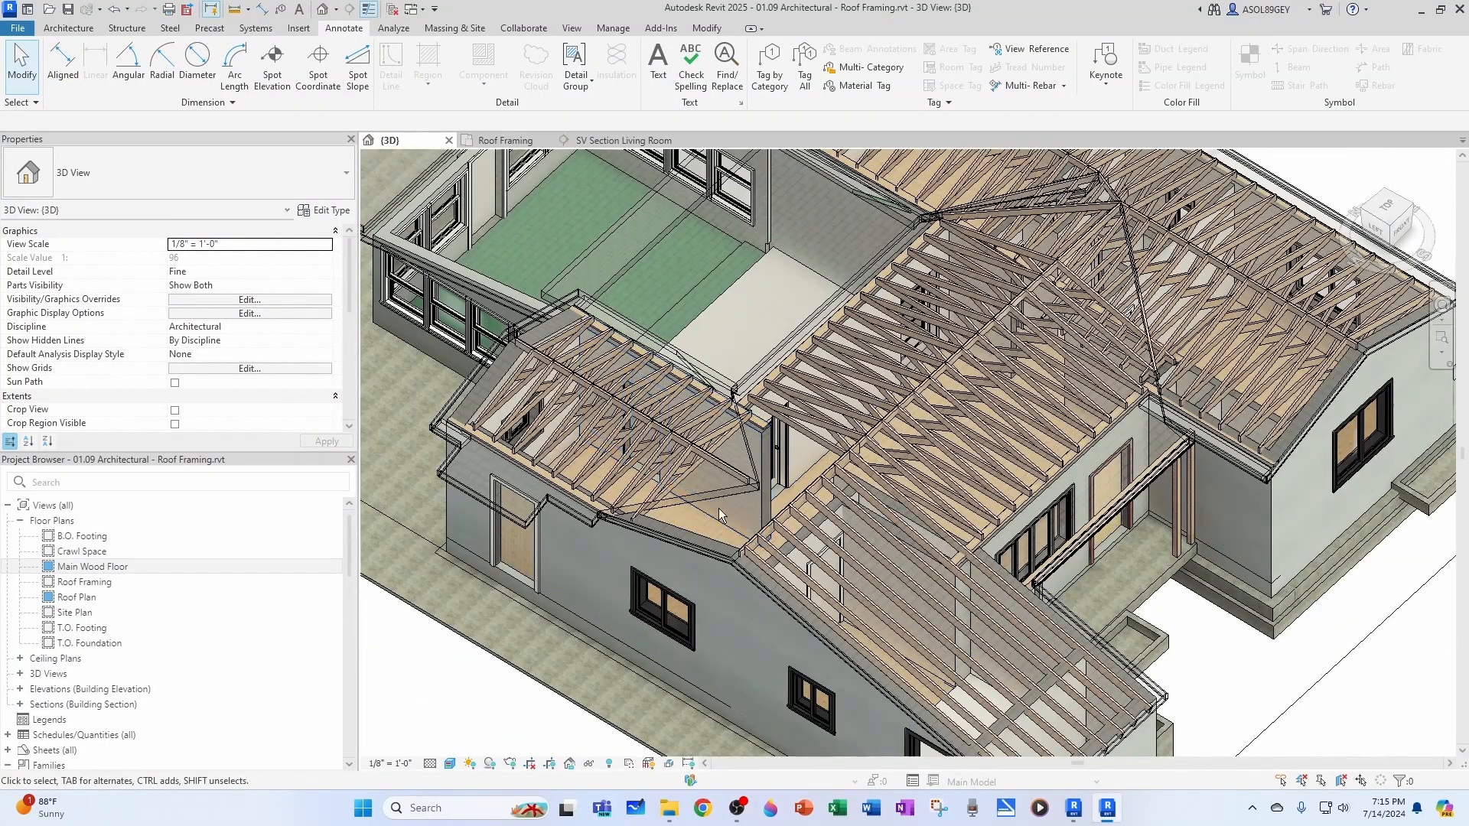
Place two 2x6 beams along the two roof valley lines at the south end of the northwest wing in the Roof Framing plan
{"action": "left_click", "coordinate": [507, 140]}
{"action": "scroll", "coordinate": [1130, 478], "scroll_direction": "down", "scroll_amount": 4}
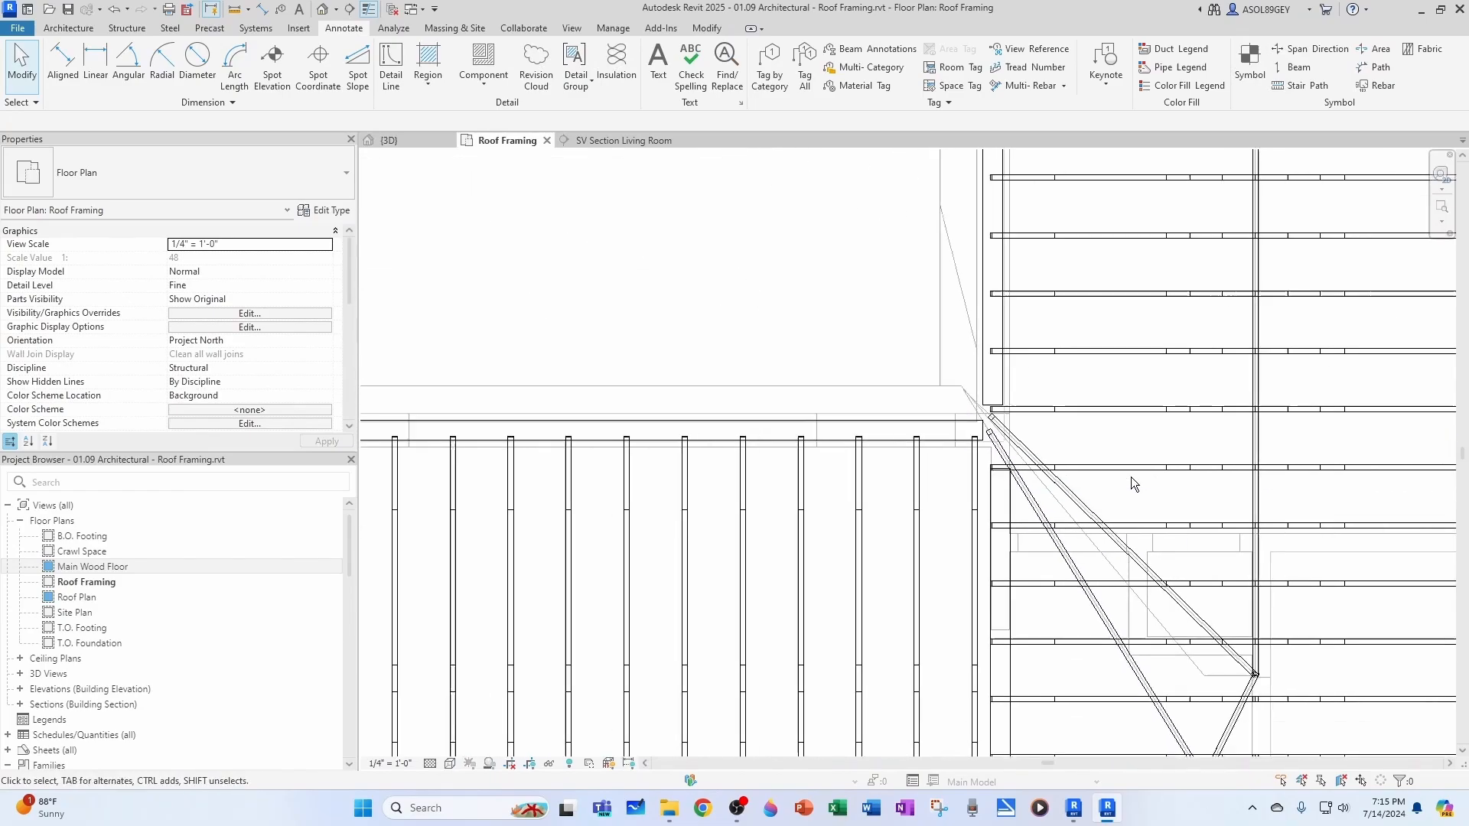
{"action": "scroll", "coordinate": [1131, 480], "scroll_direction": "down", "scroll_amount": 2}
{"action": "middle_click_drag", "start_coordinate": [1131, 480], "coordinate": [1222, 487]}
{"action": "scroll", "coordinate": [811, 521], "scroll_direction": "up", "scroll_amount": 3}
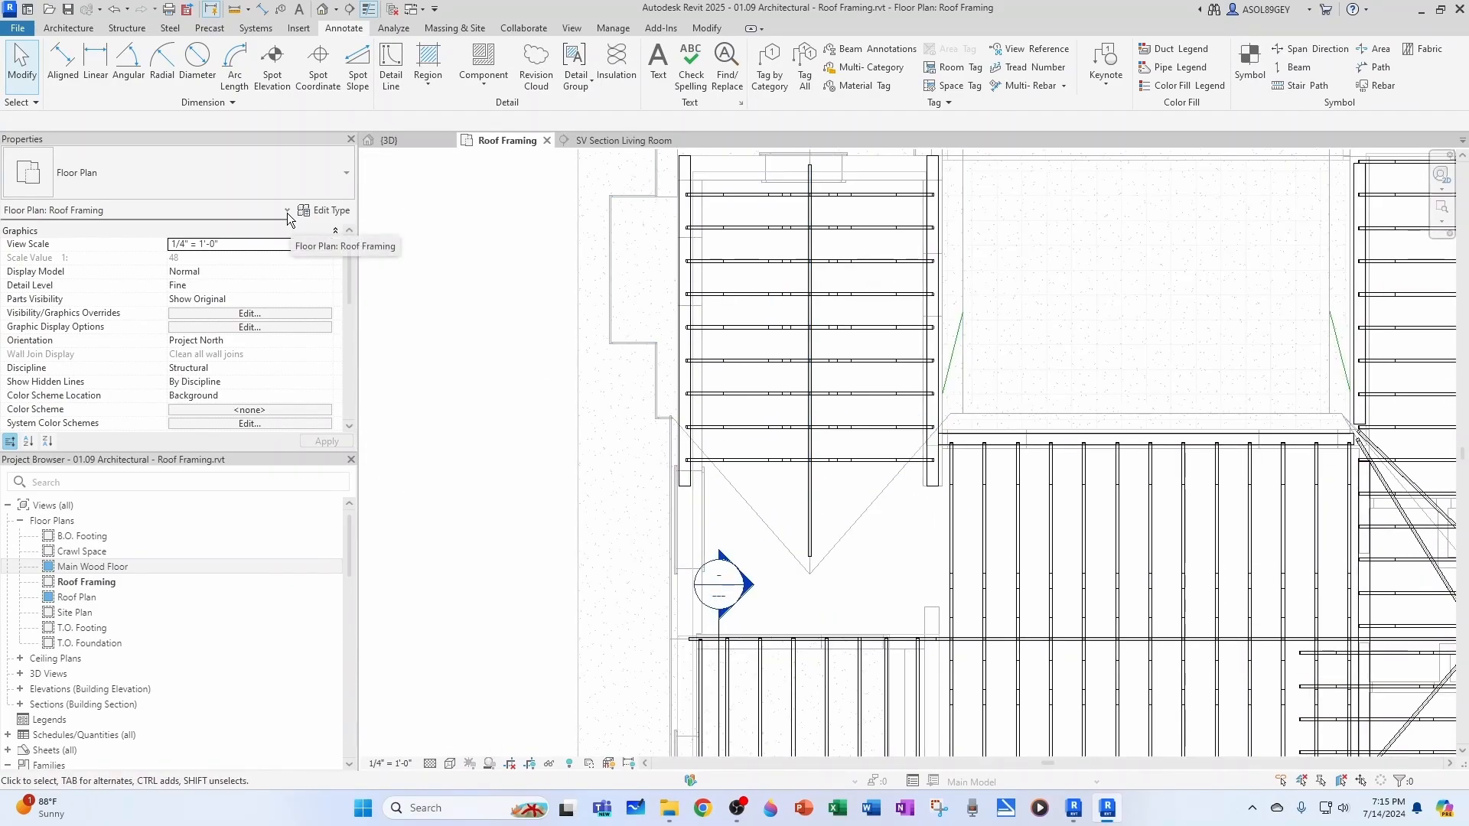
{"action": "left_click", "coordinate": [126, 28]}
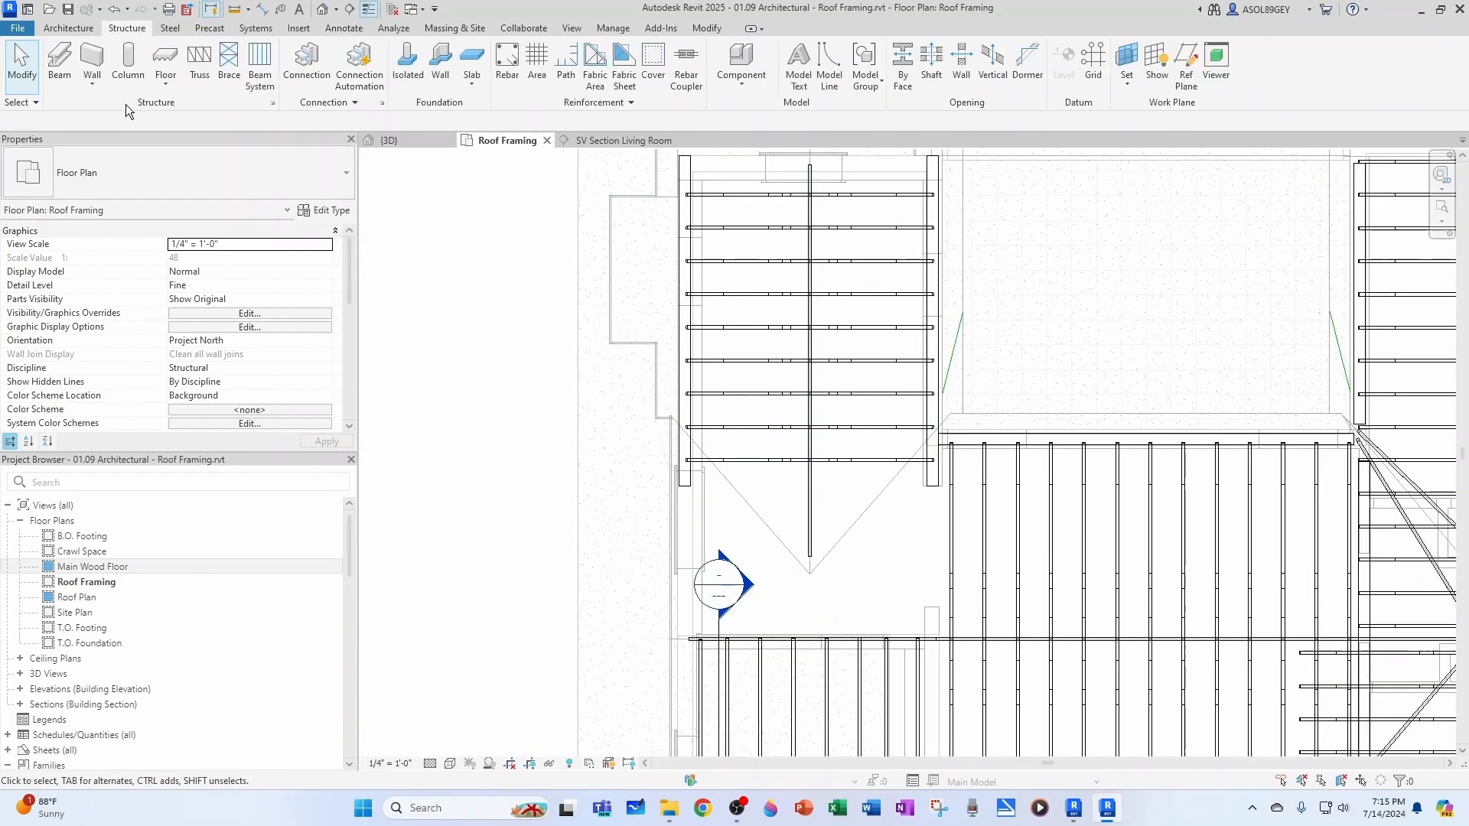
{"action": "left_click", "coordinate": [60, 61]}
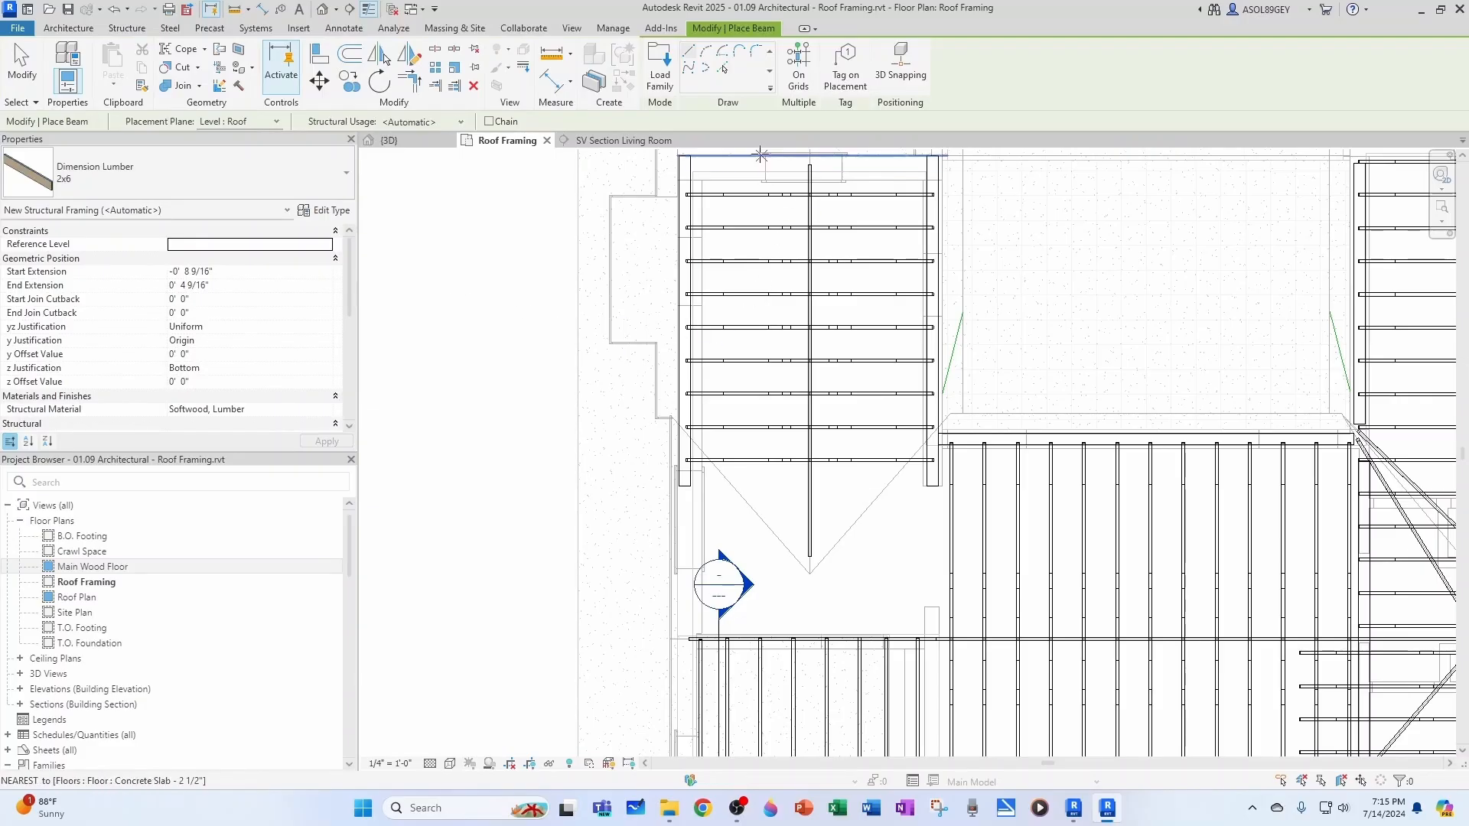
{"action": "scroll", "coordinate": [885, 468], "scroll_direction": "up", "scroll_amount": 2}
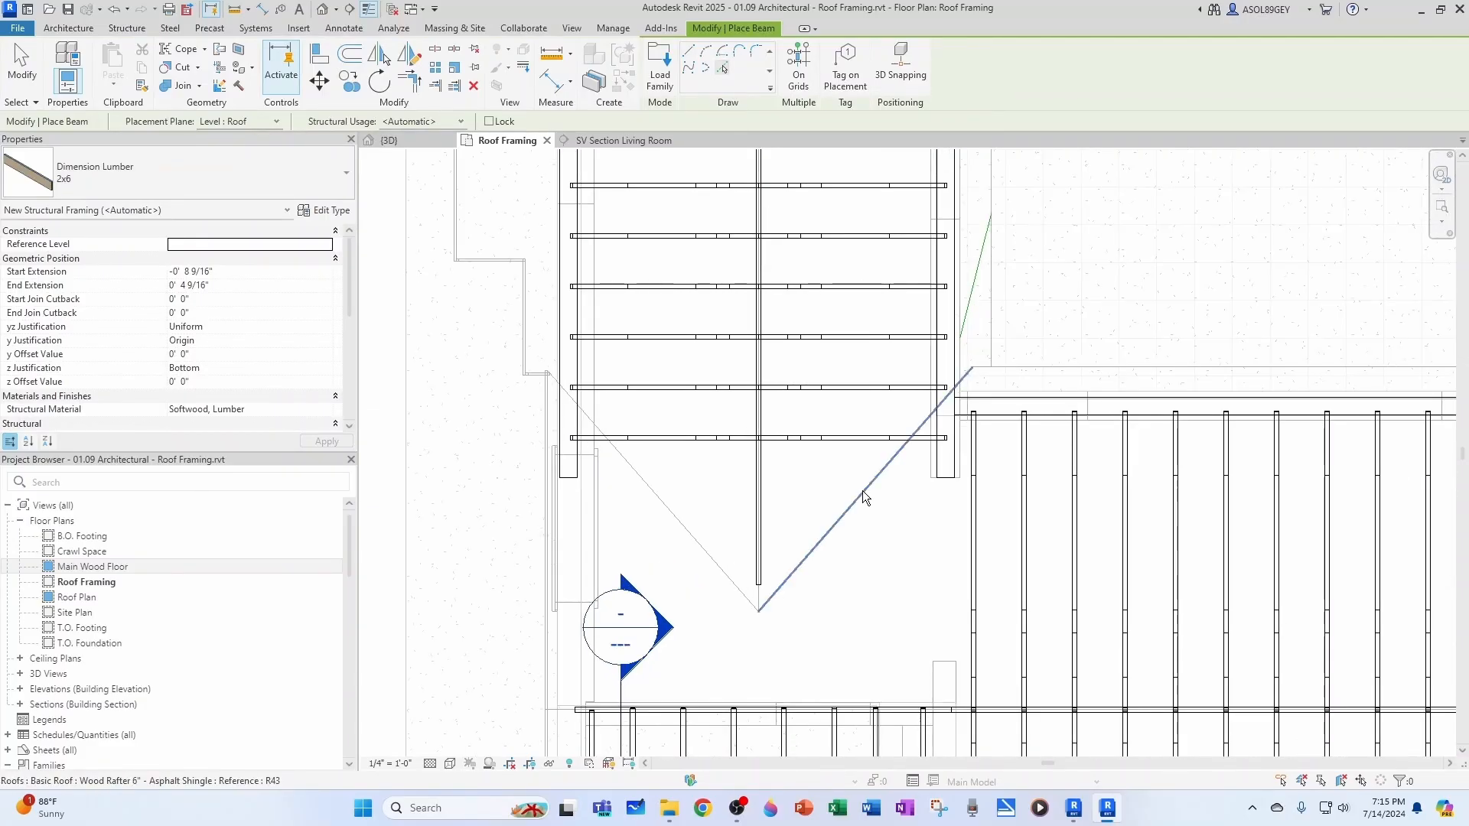
{"action": "left_click", "coordinate": [861, 489]}
{"action": "left_click", "coordinate": [684, 522]}
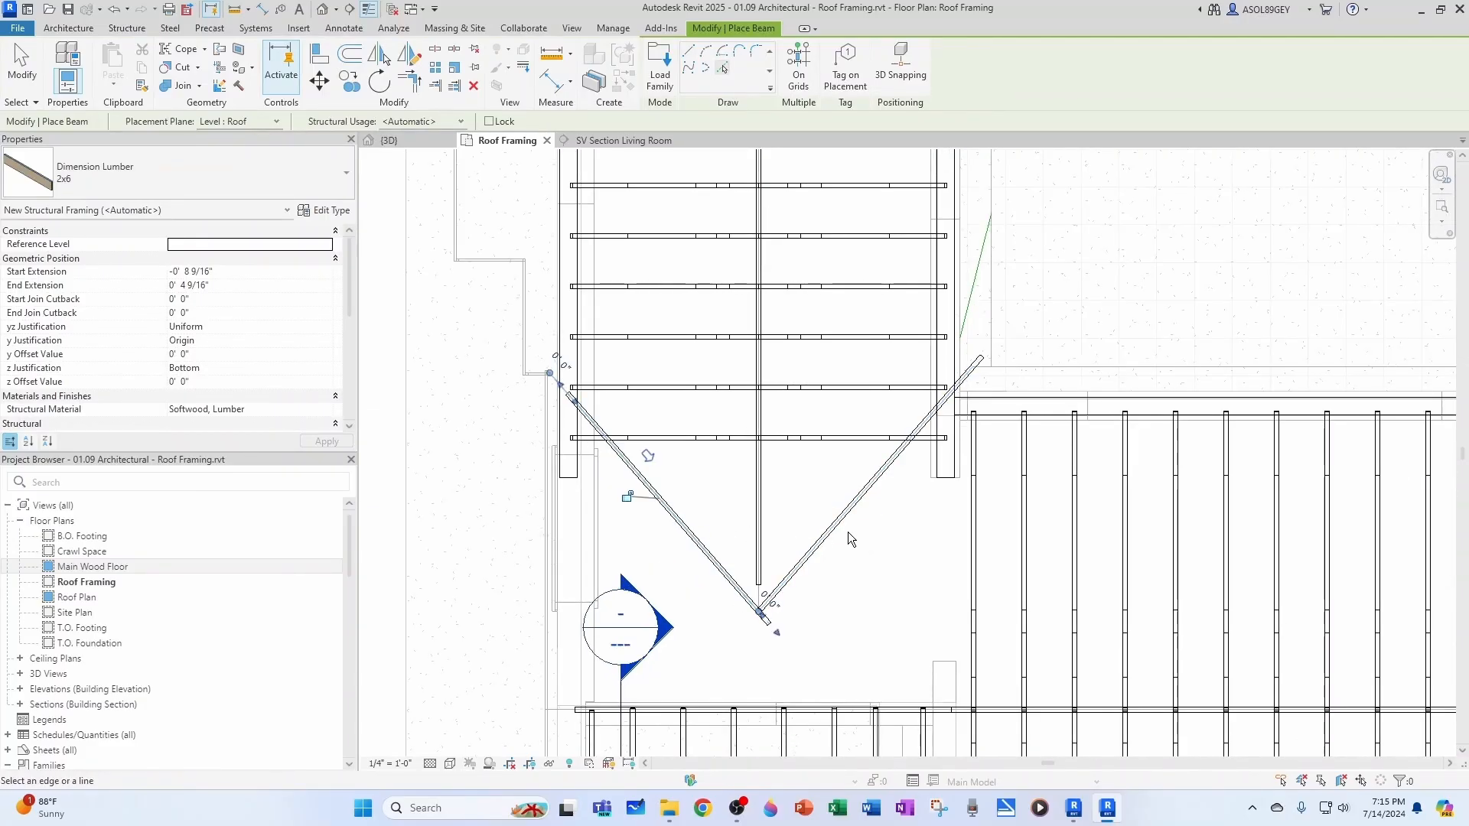
{"action": "key", "text": "Escape"}
Extend the northwest wing's 2x6 ridge beam south to the point where the two roof valley lines meet
{"action": "scroll", "coordinate": [753, 587], "scroll_direction": "up", "scroll_amount": 3}
{"action": "left_click", "coordinate": [766, 576]}
{"action": "left_click_drag", "start_coordinate": [767, 592], "coordinate": [766, 658]}
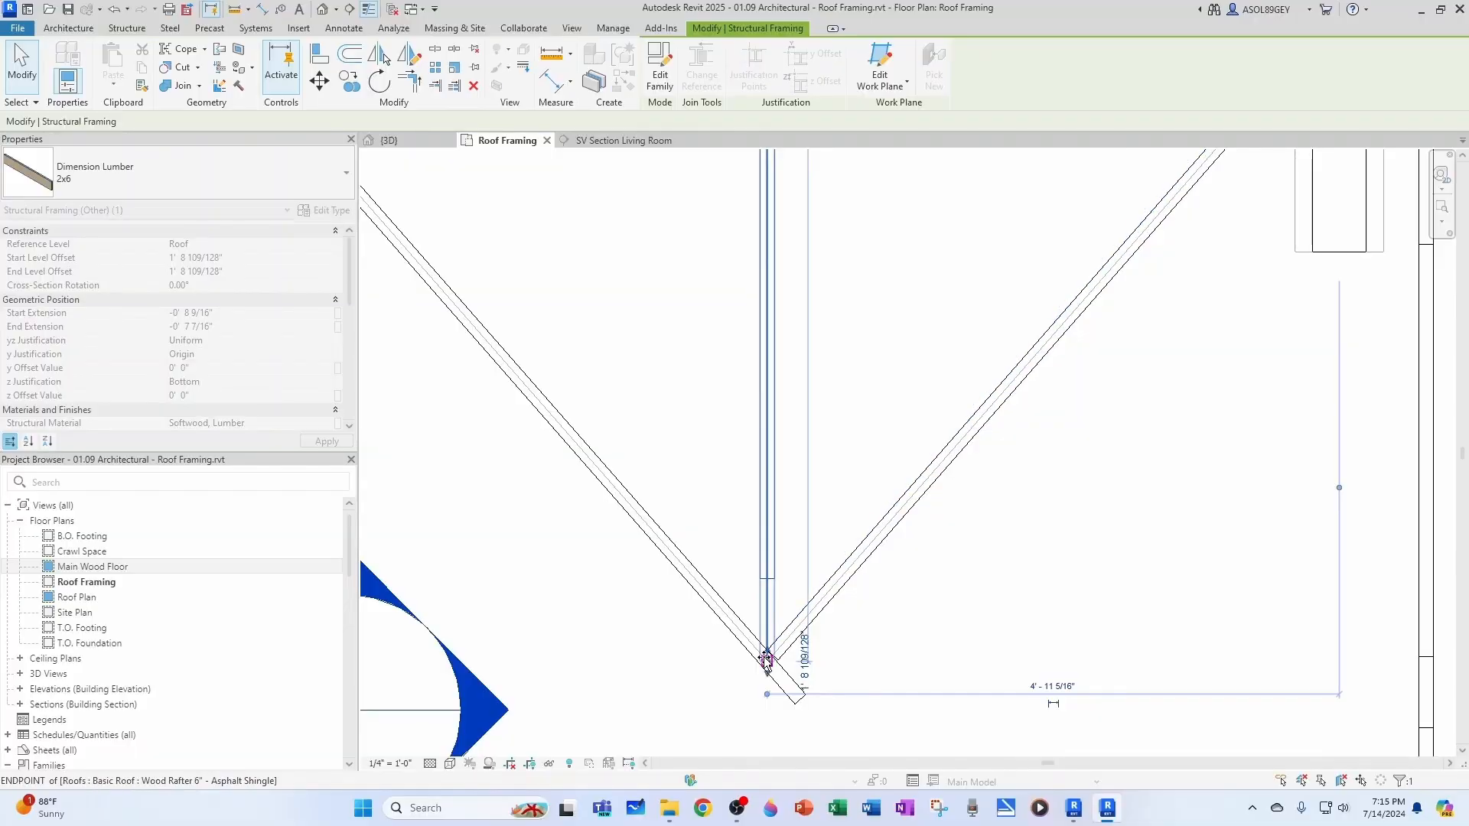
{"action": "key", "text": "Escape"}
Shorten the overshooting south end of the western valley beam so it stops at the ridge beam's end
{"action": "left_click", "coordinate": [800, 683]}
{"action": "scroll", "coordinate": [805, 716], "scroll_direction": "up", "scroll_amount": 1}
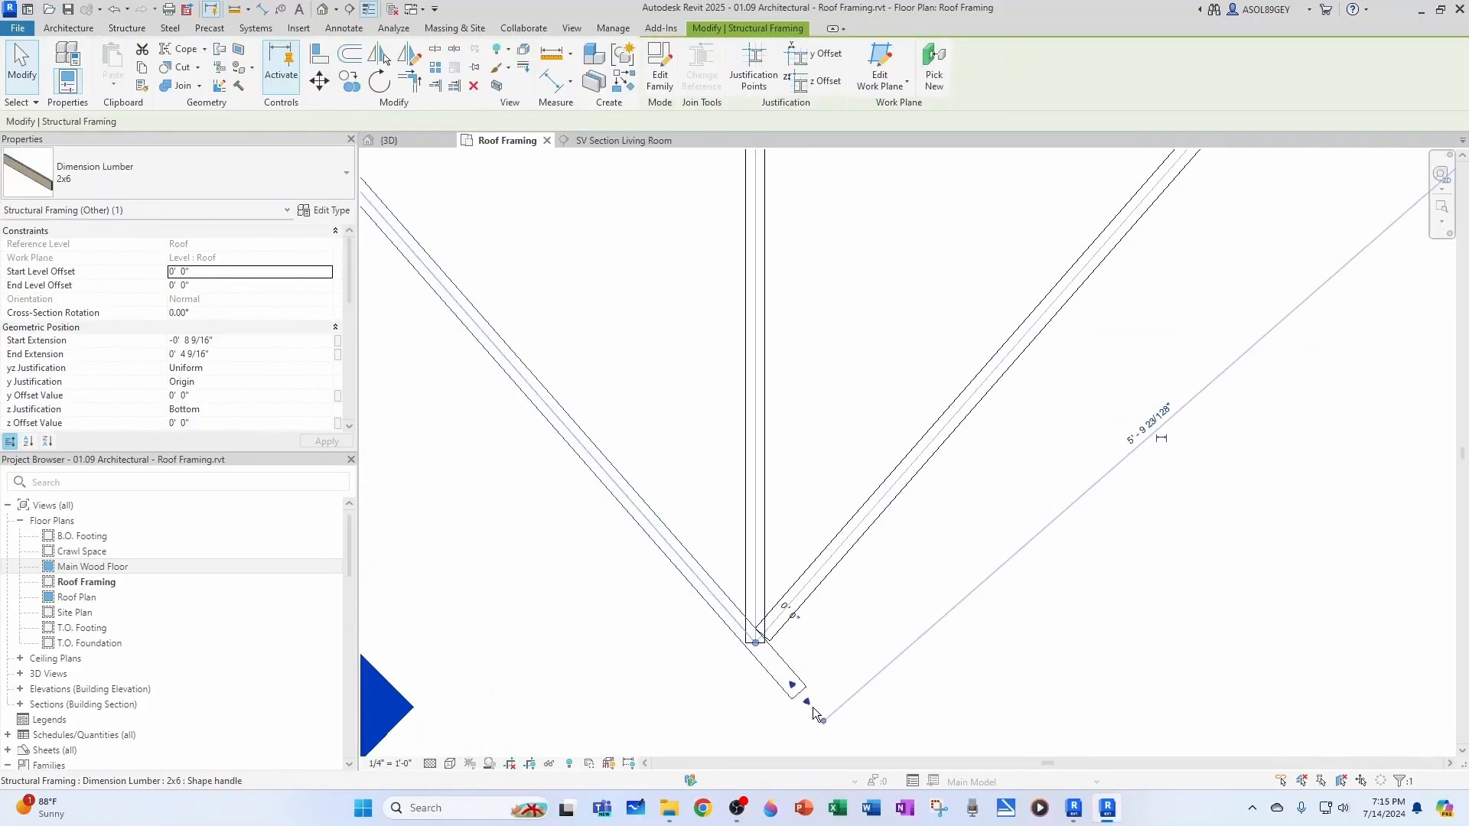
{"action": "left_click_drag", "start_coordinate": [807, 707], "coordinate": [765, 666]}
{"action": "key", "text": "Escape"}
{"action": "scroll", "coordinate": [755, 659], "scroll_direction": "down", "scroll_amount": 6}
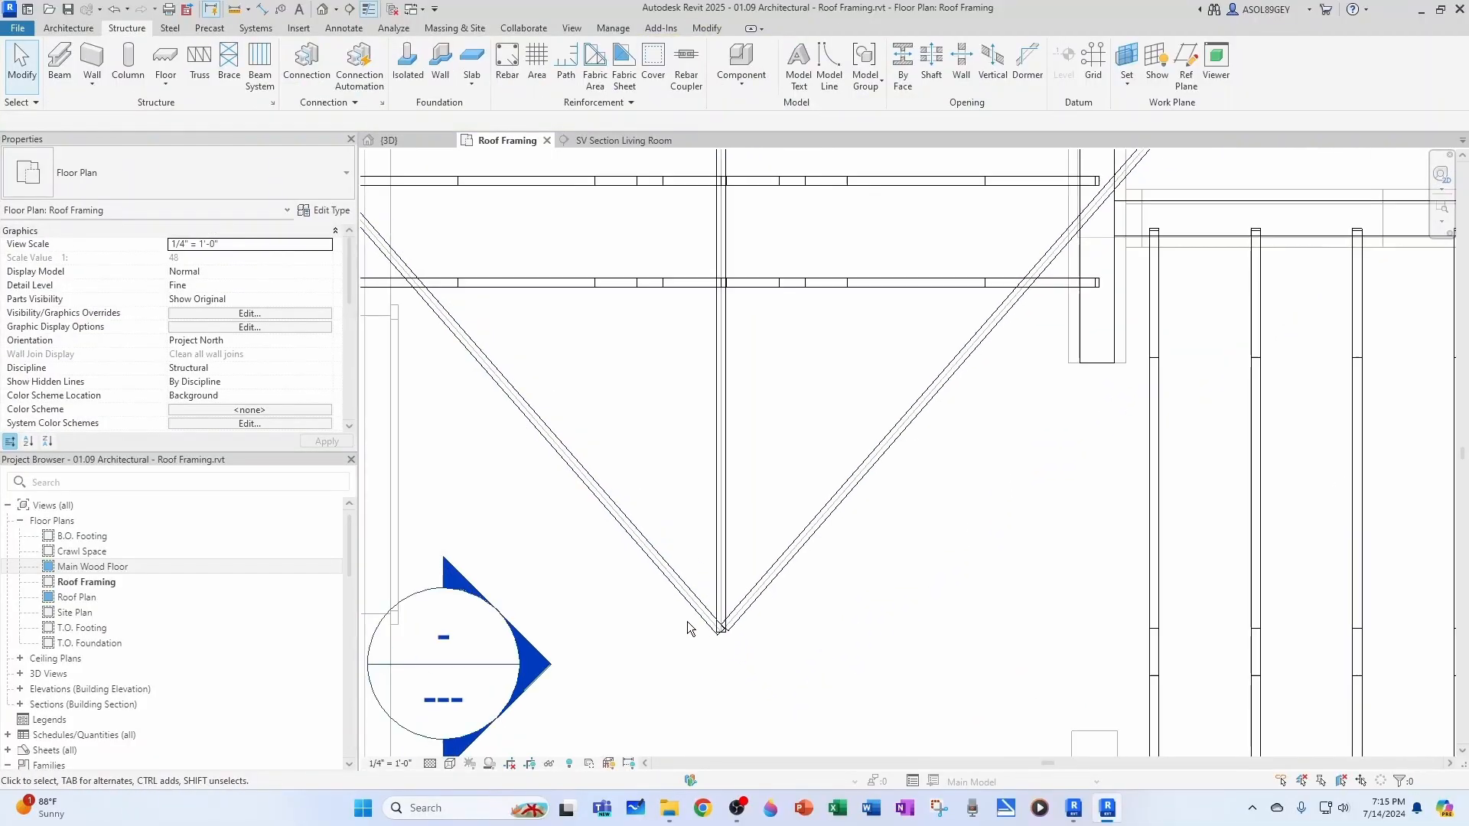
Pull the north end of the eastern valley beam back onto the wing's east wall plate, in line with the truss ends
{"action": "scroll", "coordinate": [699, 609], "scroll_direction": "up", "scroll_amount": 2}
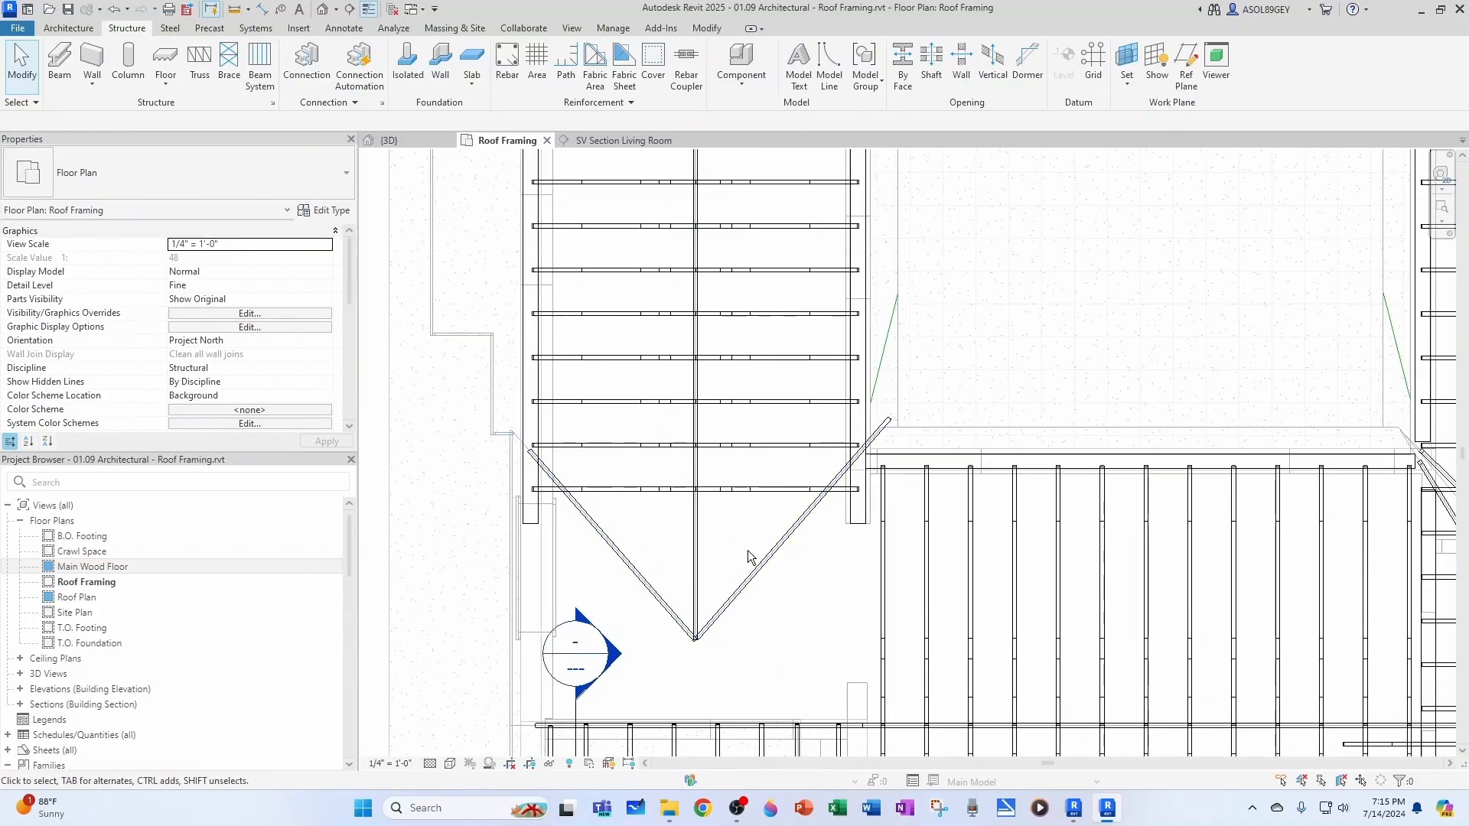
{"action": "scroll", "coordinate": [810, 531], "scroll_direction": "up", "scroll_amount": 2}
{"action": "left_click", "coordinate": [799, 522]}
{"action": "scroll", "coordinate": [799, 522], "scroll_direction": "up", "scroll_amount": 2}
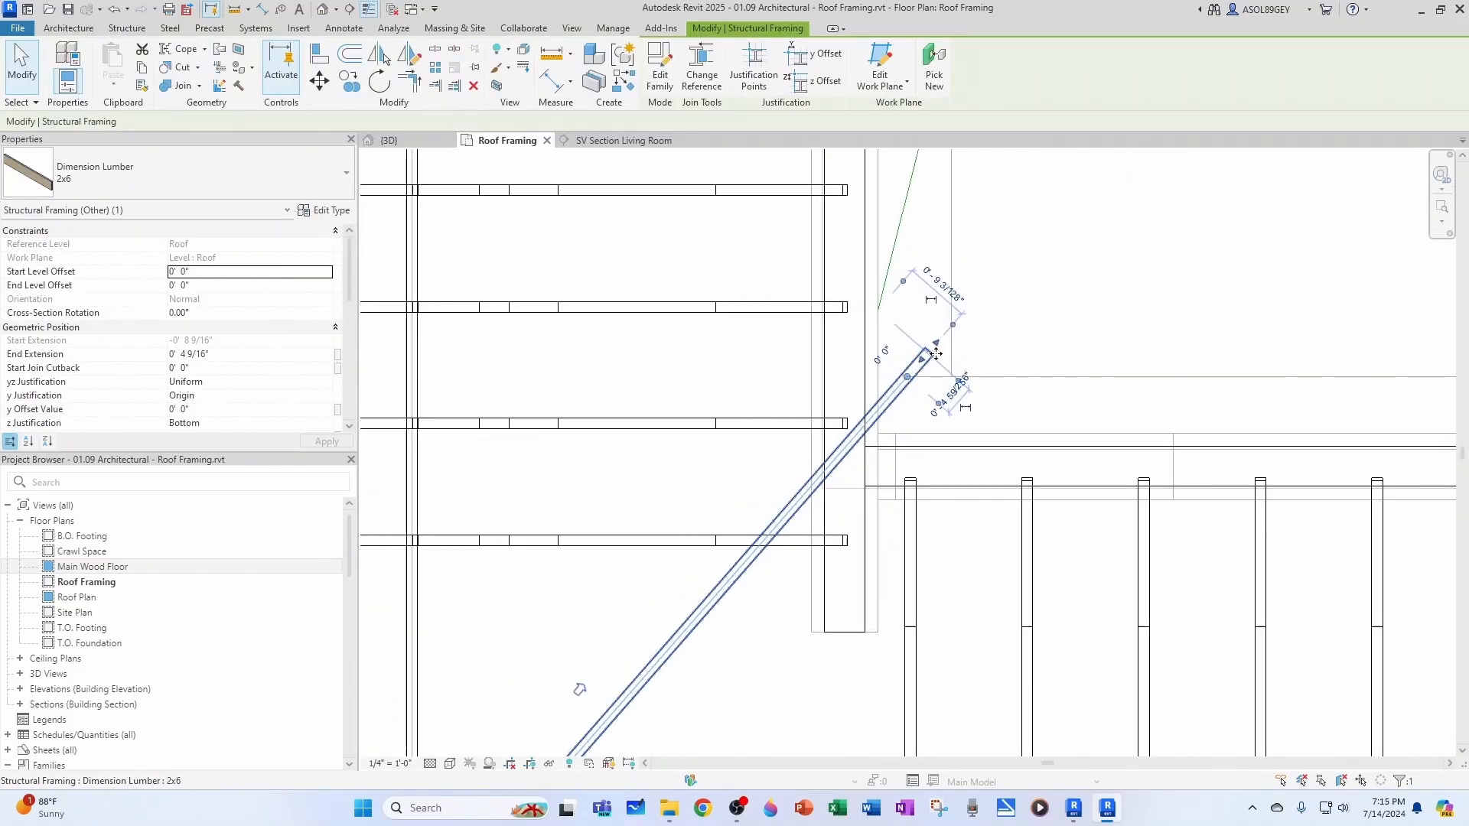
{"action": "left_click_drag", "start_coordinate": [938, 346], "coordinate": [845, 446]}
{"action": "key", "text": "Escape"}
{"action": "scroll", "coordinate": [803, 520], "scroll_direction": "down", "scroll_amount": 4}
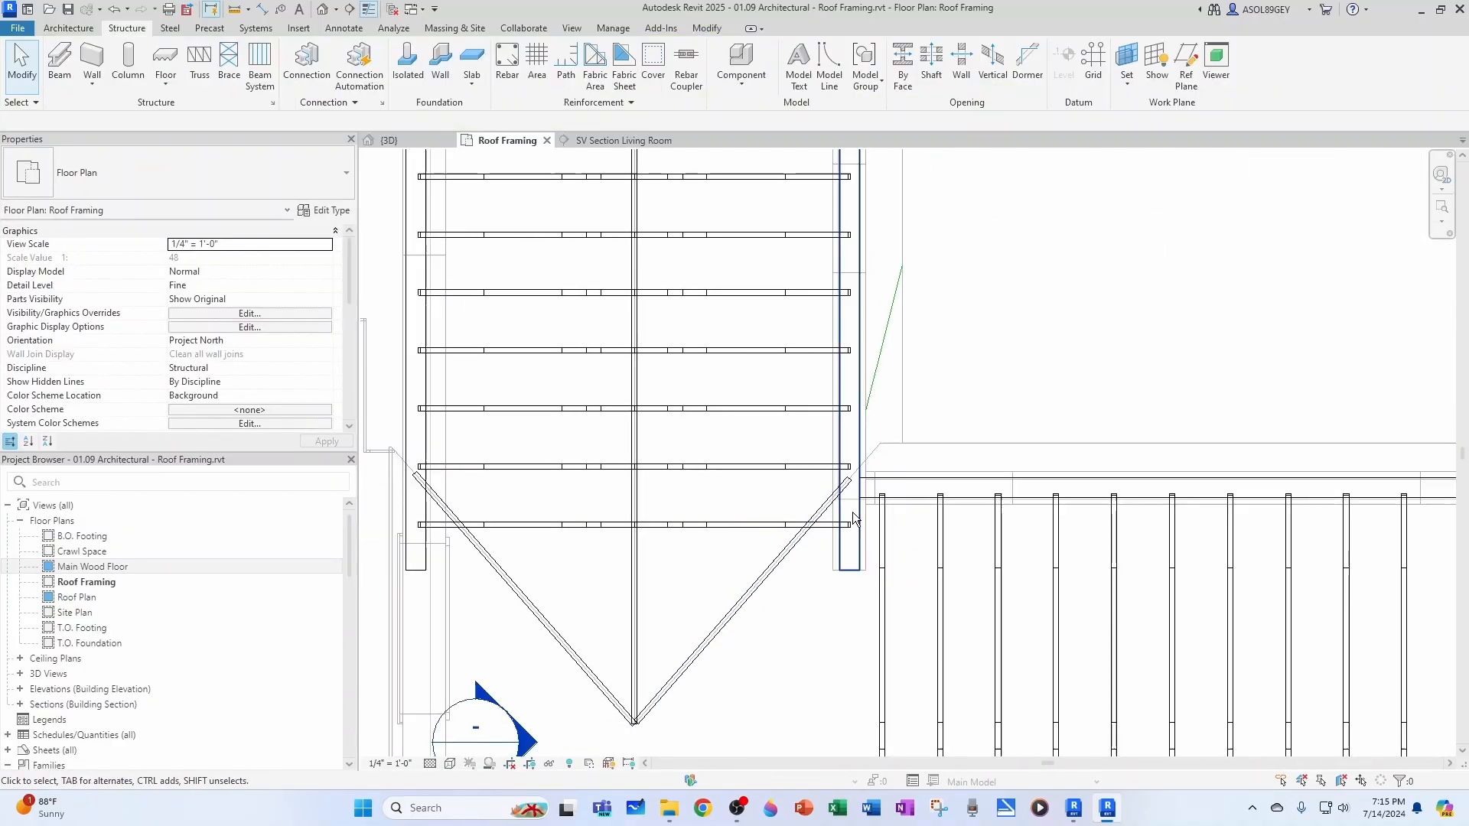
In the 3D view, check the height of the northwest wing's ridge beam at its south end with Spot Elevation
{"action": "left_click", "coordinate": [400, 141]}
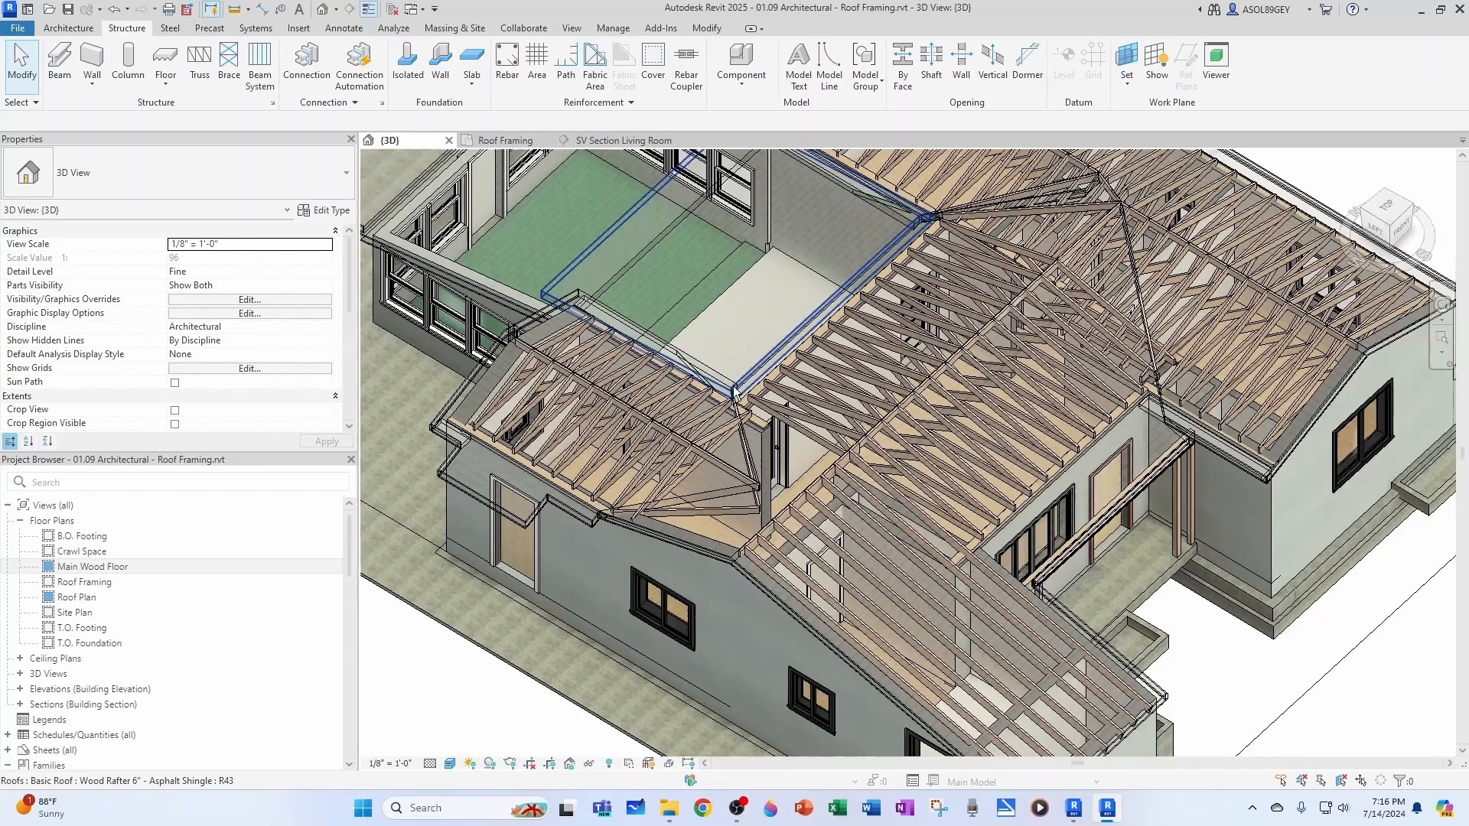
{"action": "scroll", "coordinate": [733, 386], "scroll_direction": "down", "scroll_amount": 2}
{"action": "middle_click_drag", "start_coordinate": [733, 429], "coordinate": [1002, 557], "text": "shift"}
{"action": "scroll", "coordinate": [1002, 557], "scroll_direction": "up", "scroll_amount": 5}
{"action": "scroll", "coordinate": [1003, 557], "scroll_direction": "up", "scroll_amount": 2}
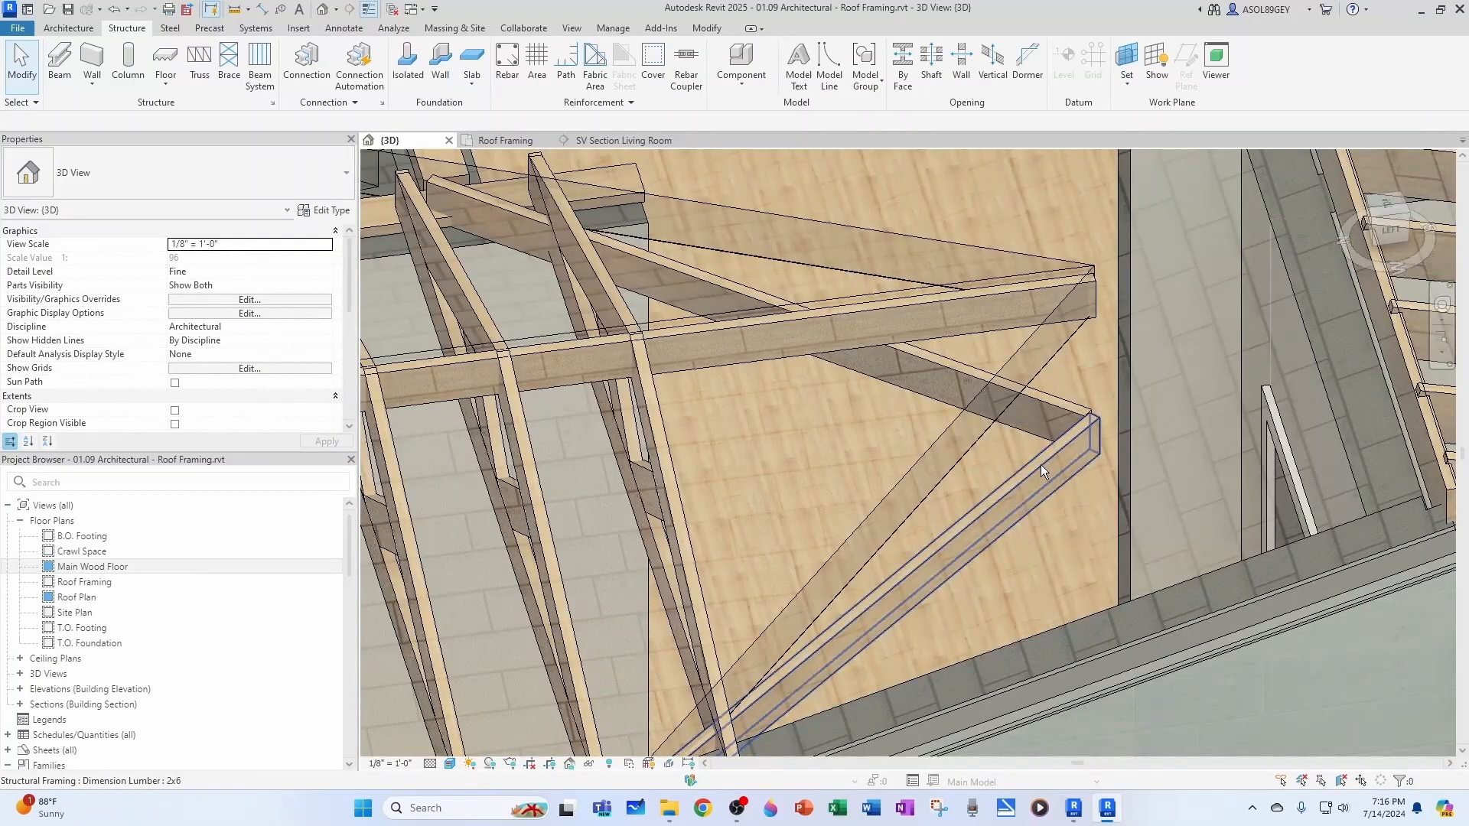
{"action": "left_click", "coordinate": [933, 305]}
{"action": "middle_click_drag", "start_coordinate": [932, 305], "coordinate": [1043, 430], "text": "shift"}
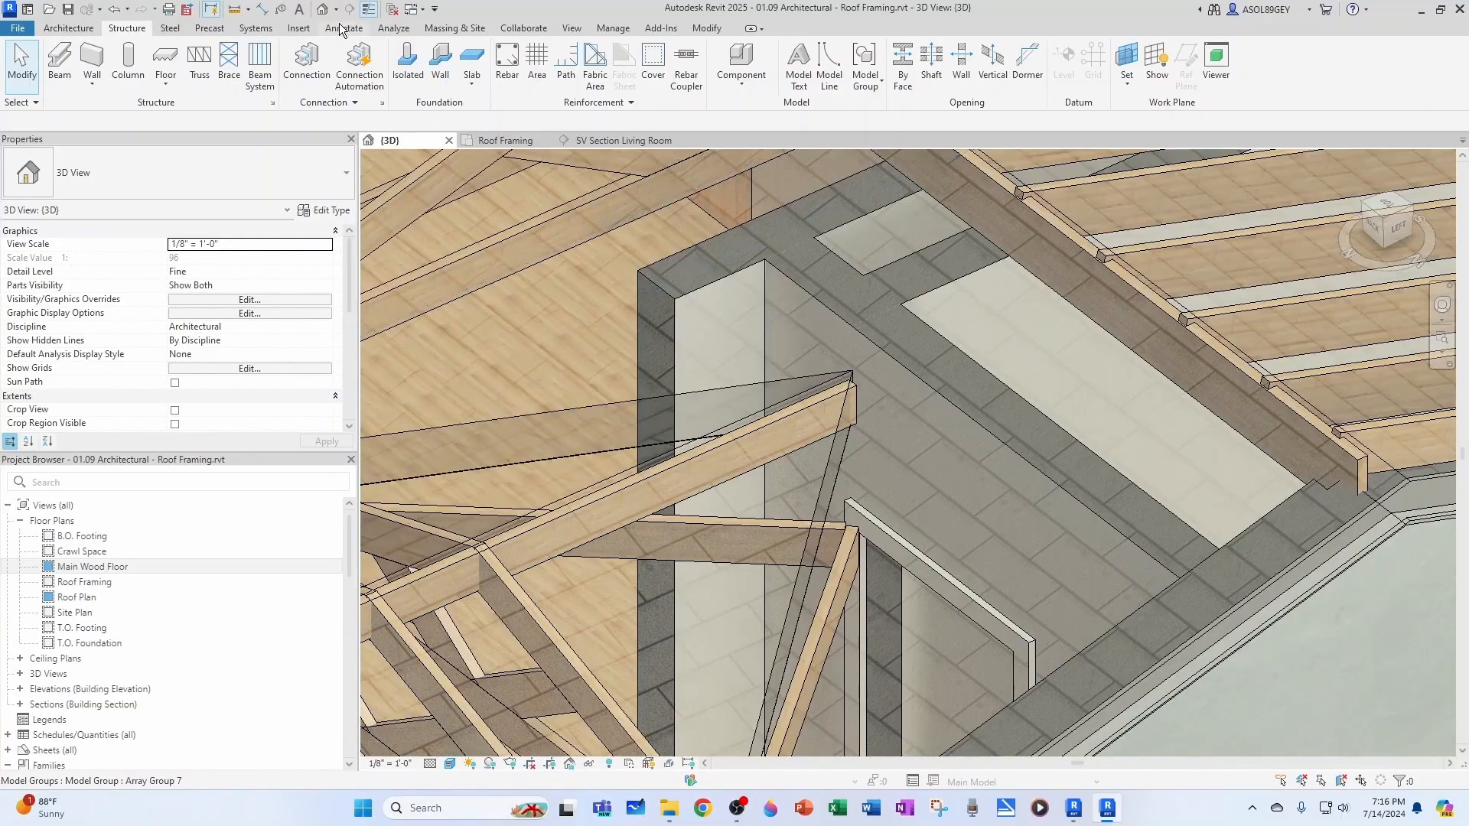
{"action": "left_click", "coordinate": [342, 29]}
{"action": "left_click", "coordinate": [274, 80]}
{"action": "scroll", "coordinate": [842, 394], "scroll_direction": "up", "scroll_amount": 4}
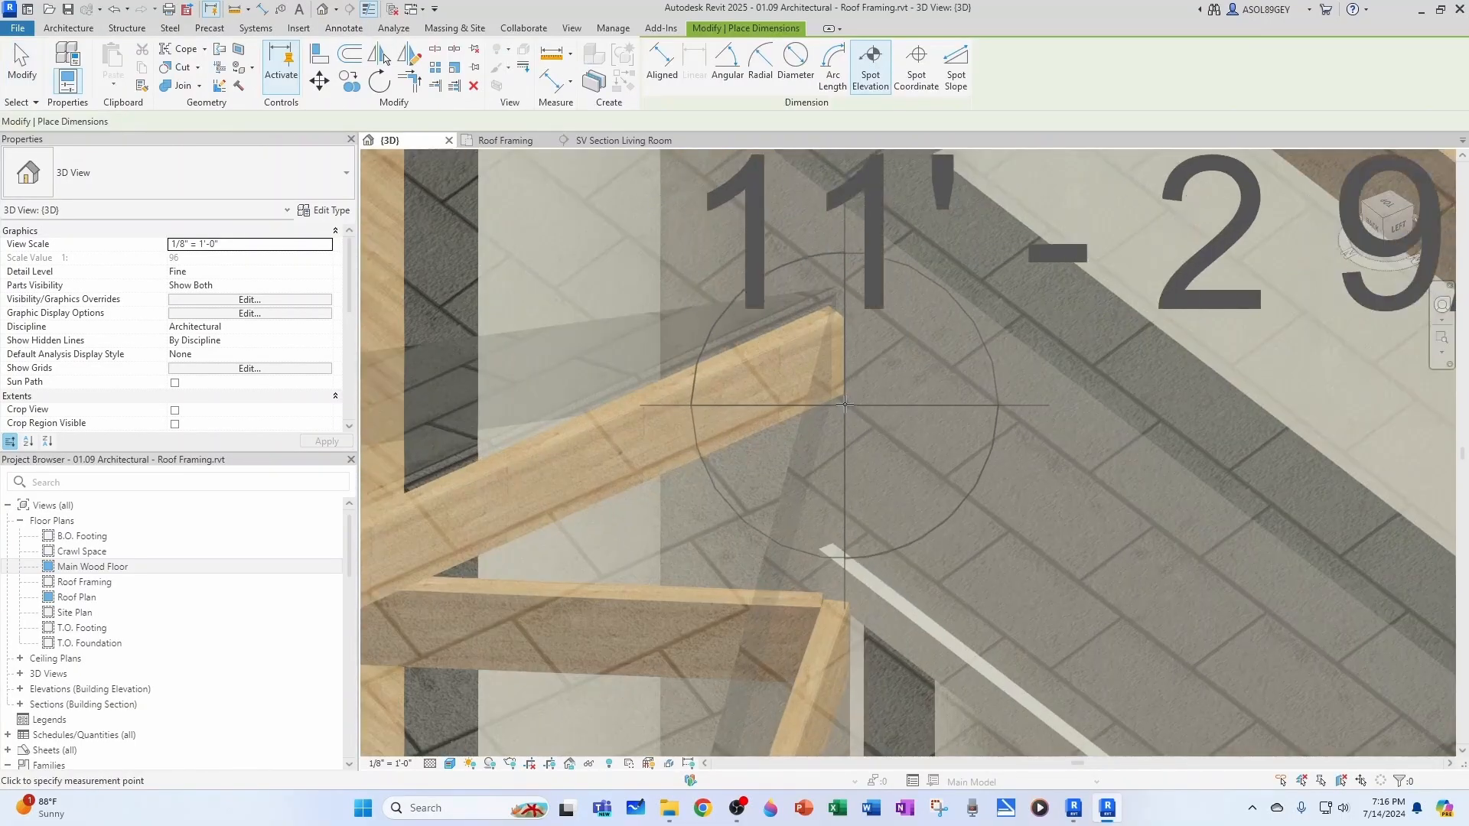
{"action": "scroll", "coordinate": [843, 394], "scroll_direction": "down", "scroll_amount": 2}
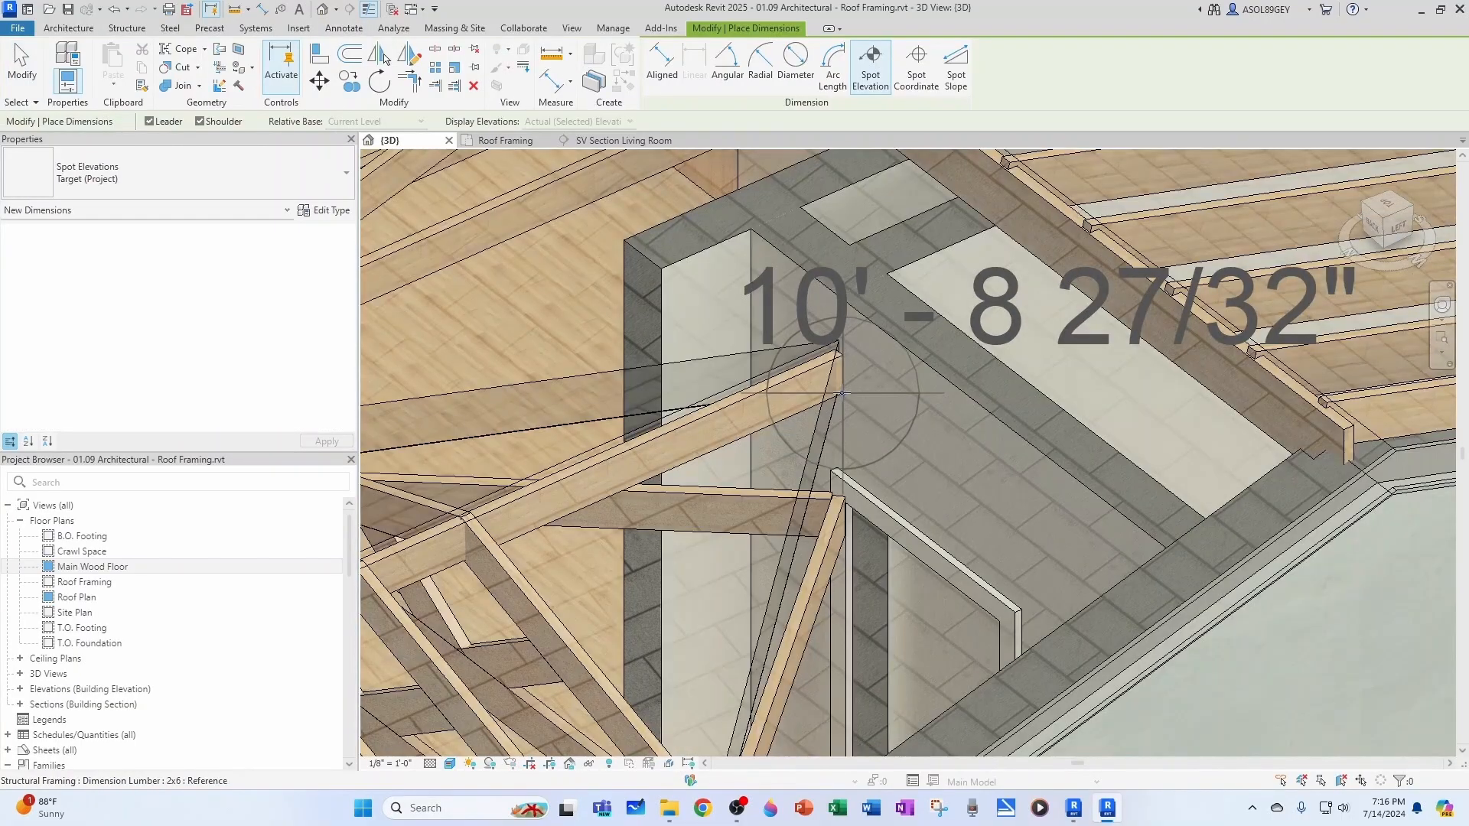
{"action": "key", "text": "Escape"}
{"action": "key", "text": "Escape"}
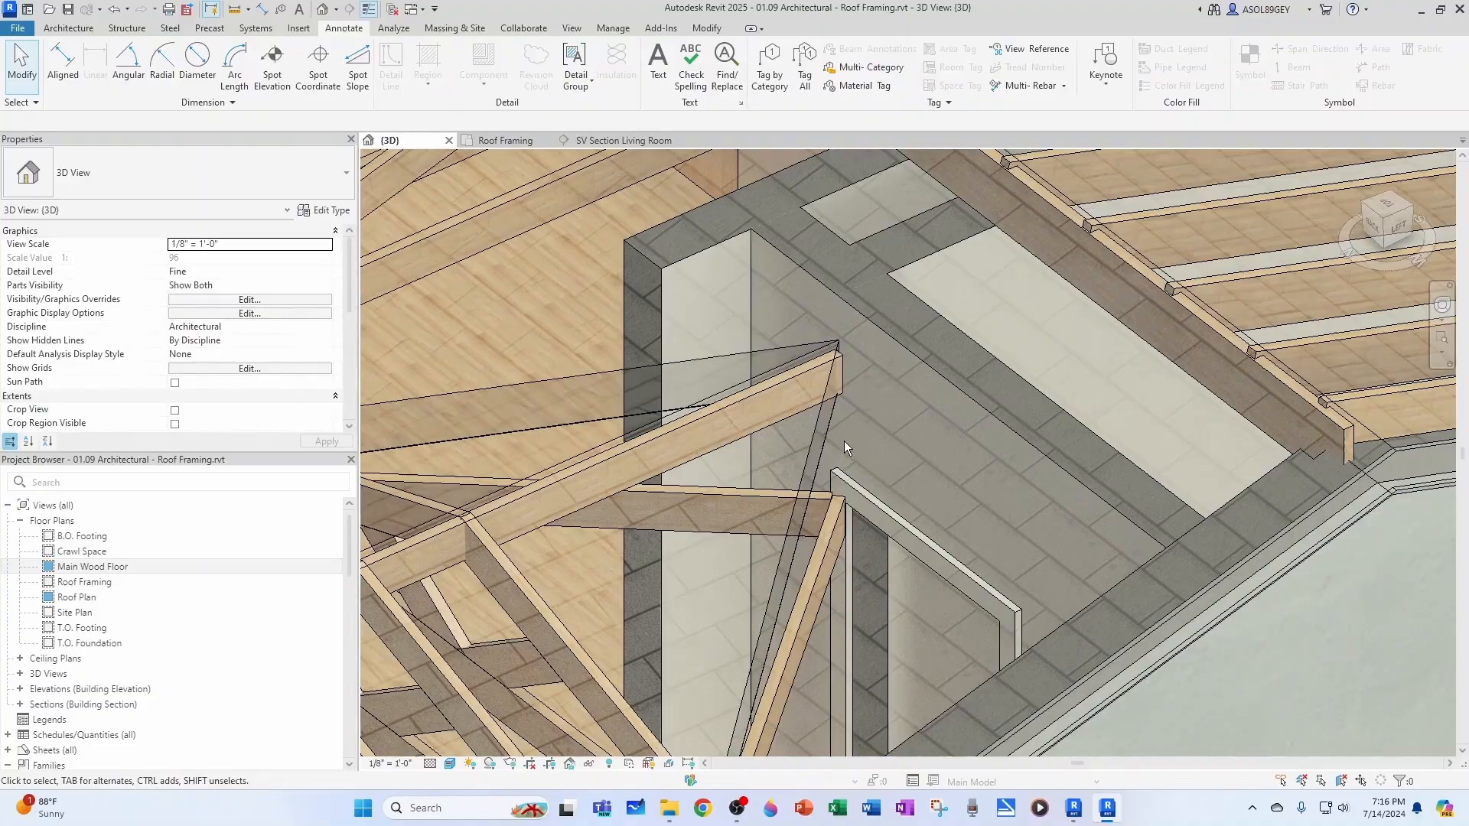
Raise the western 2x6 valley beam's ridge end by setting its End Level Offset to 1' 9"
{"action": "left_click", "coordinate": [823, 540]}
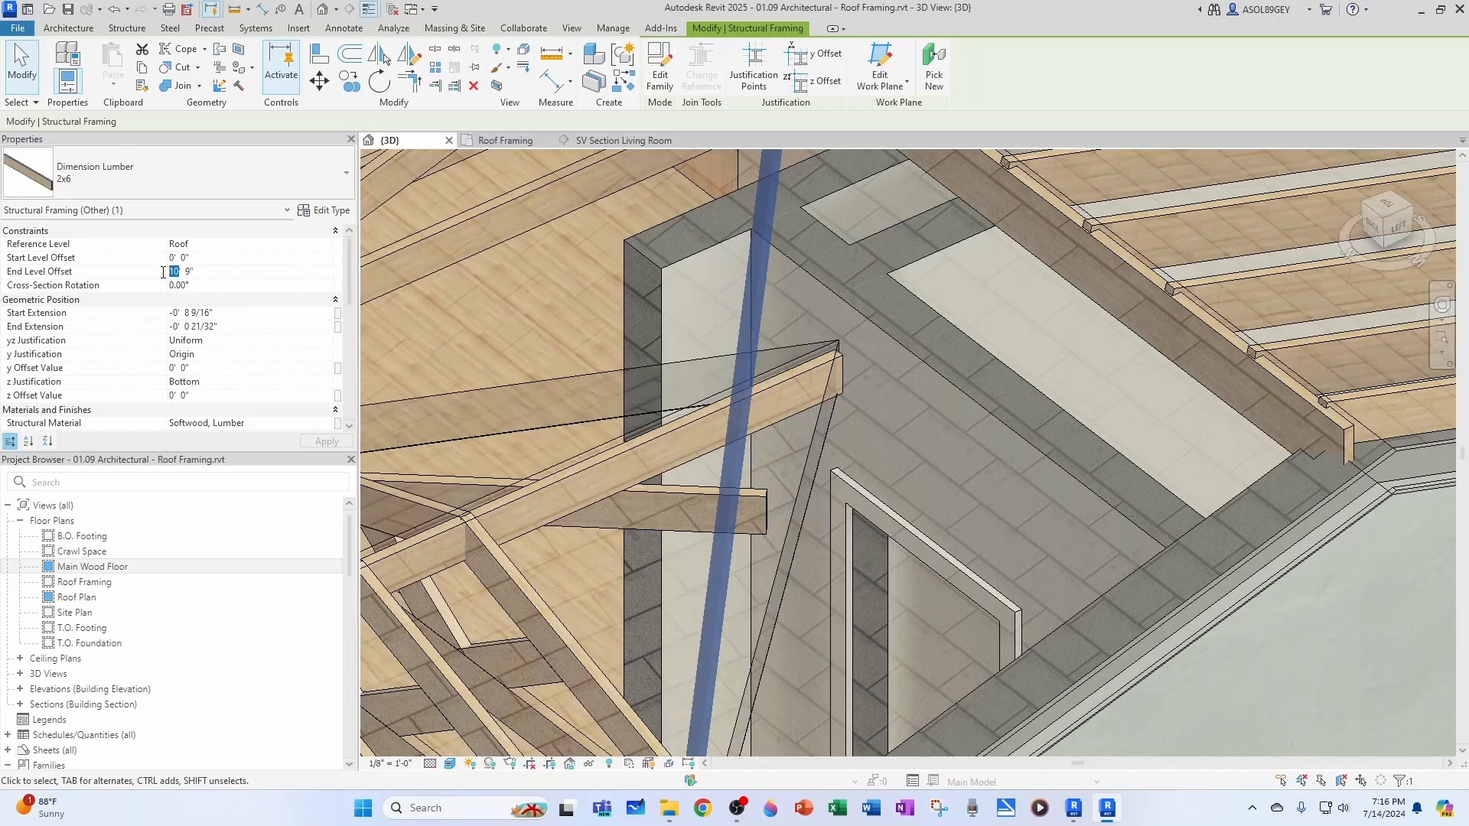
{"action": "type", "text": "1"}
{"action": "key", "text": "Escape"}
{"action": "scroll", "coordinate": [897, 498], "scroll_direction": "down", "scroll_amount": 3}
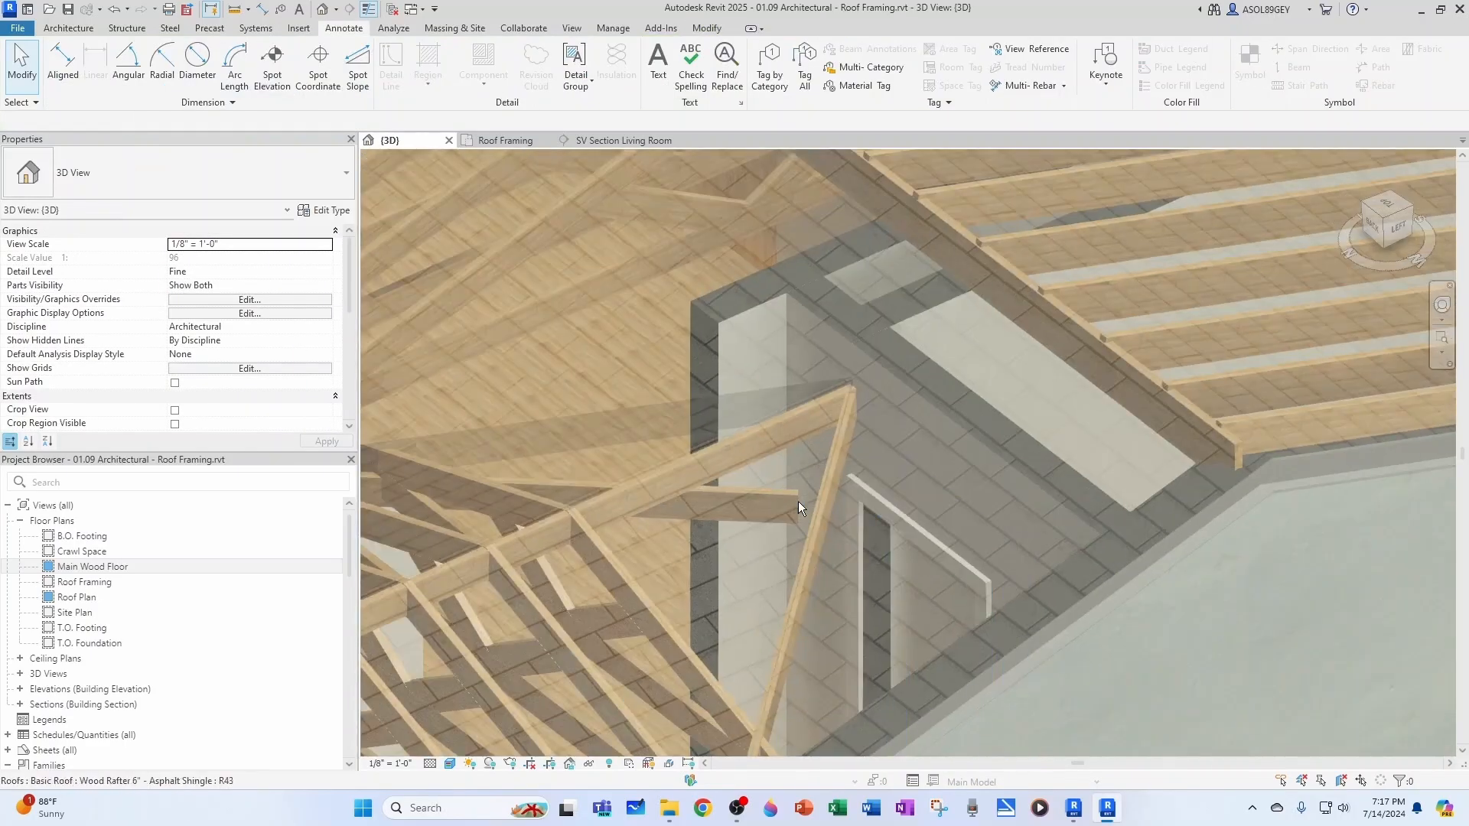
Raise the eastern 2x6 valley beam's ridge end by setting its Start Level Offset to 1' 9"
{"action": "left_click", "coordinate": [729, 506]}
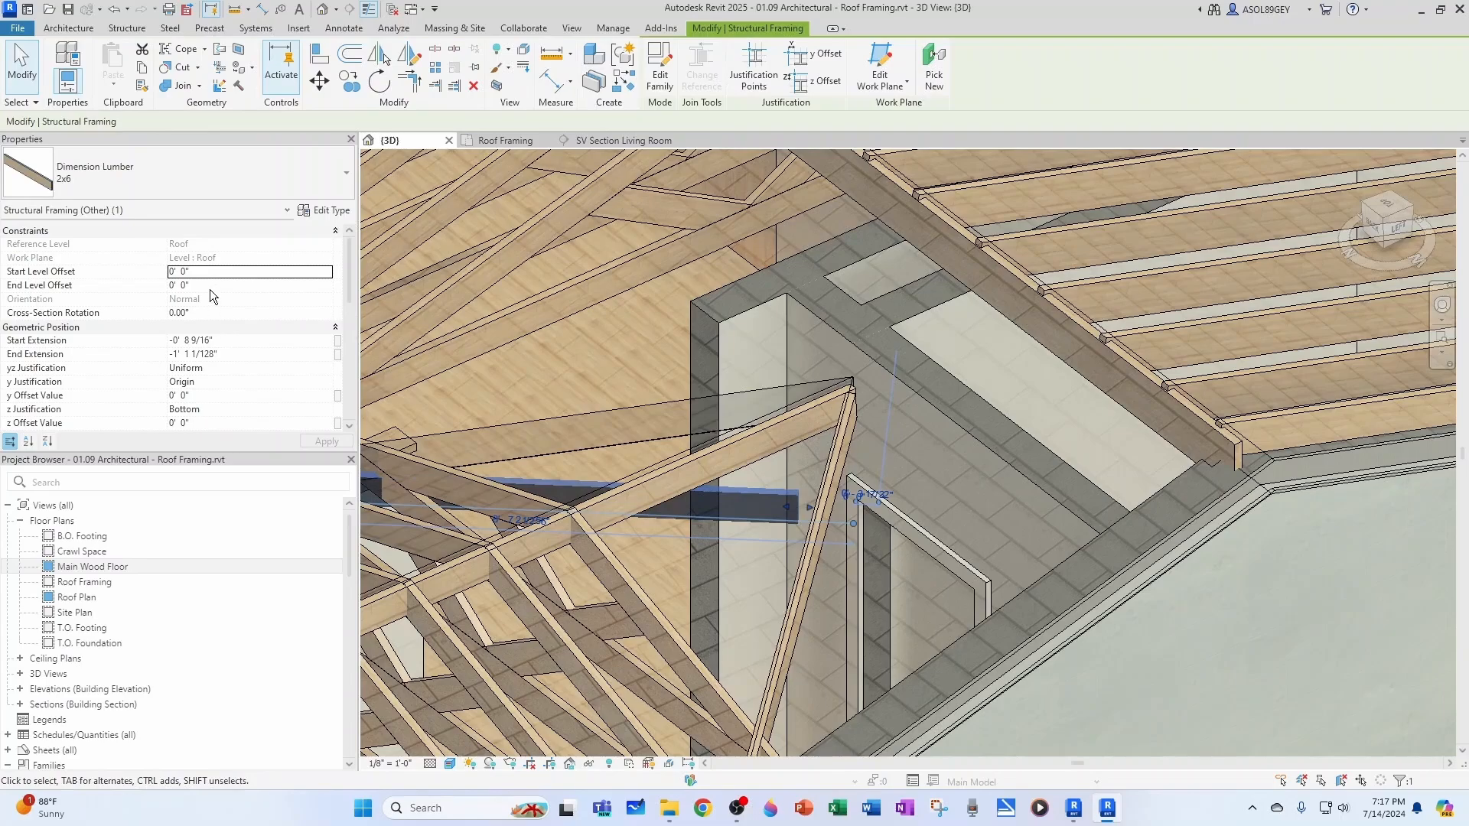
{"action": "left_click", "coordinate": [226, 268]}
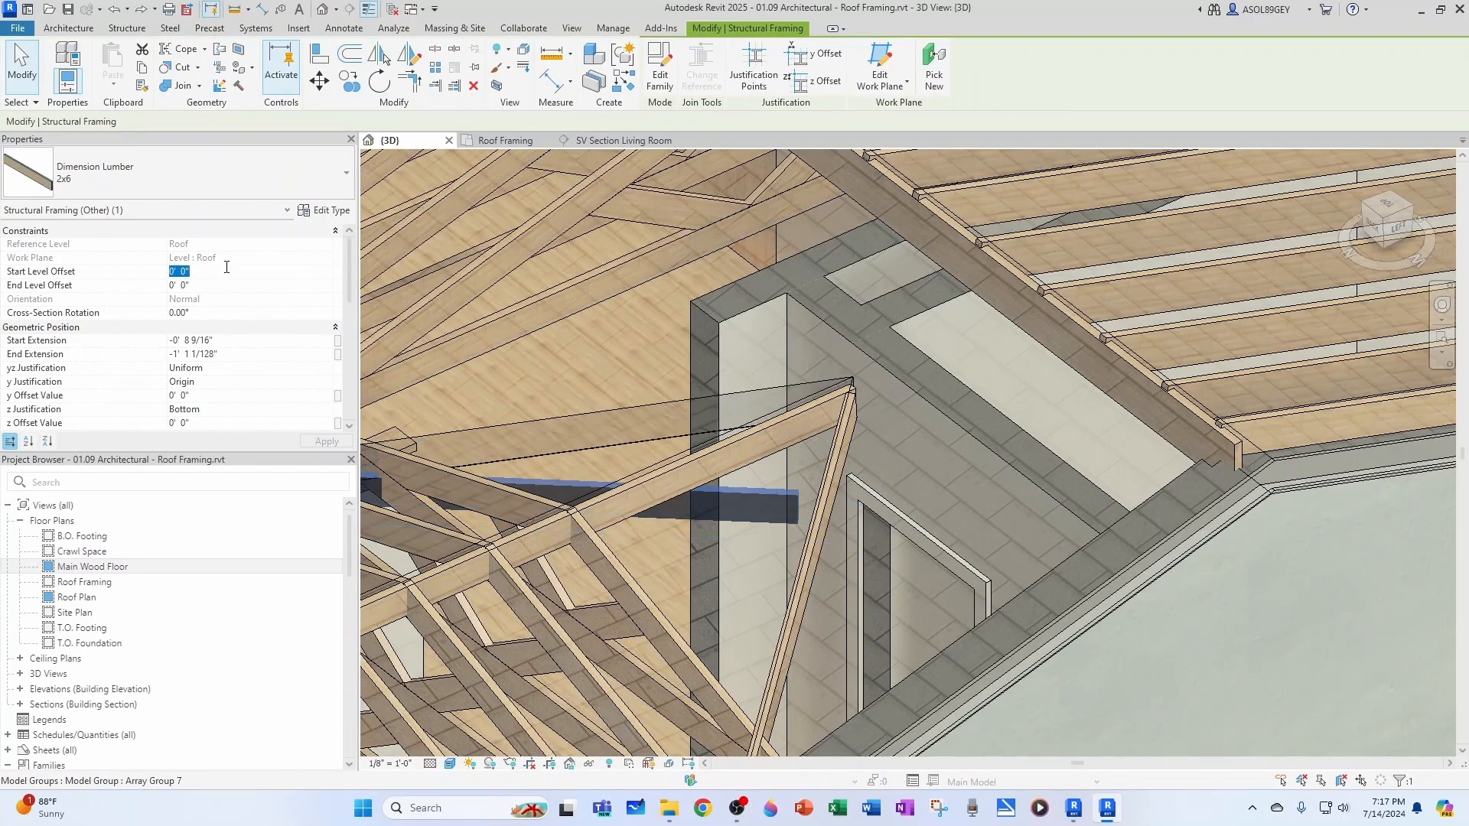
{"action": "type", "text": "1 9"}
{"action": "key", "text": "Tab"}
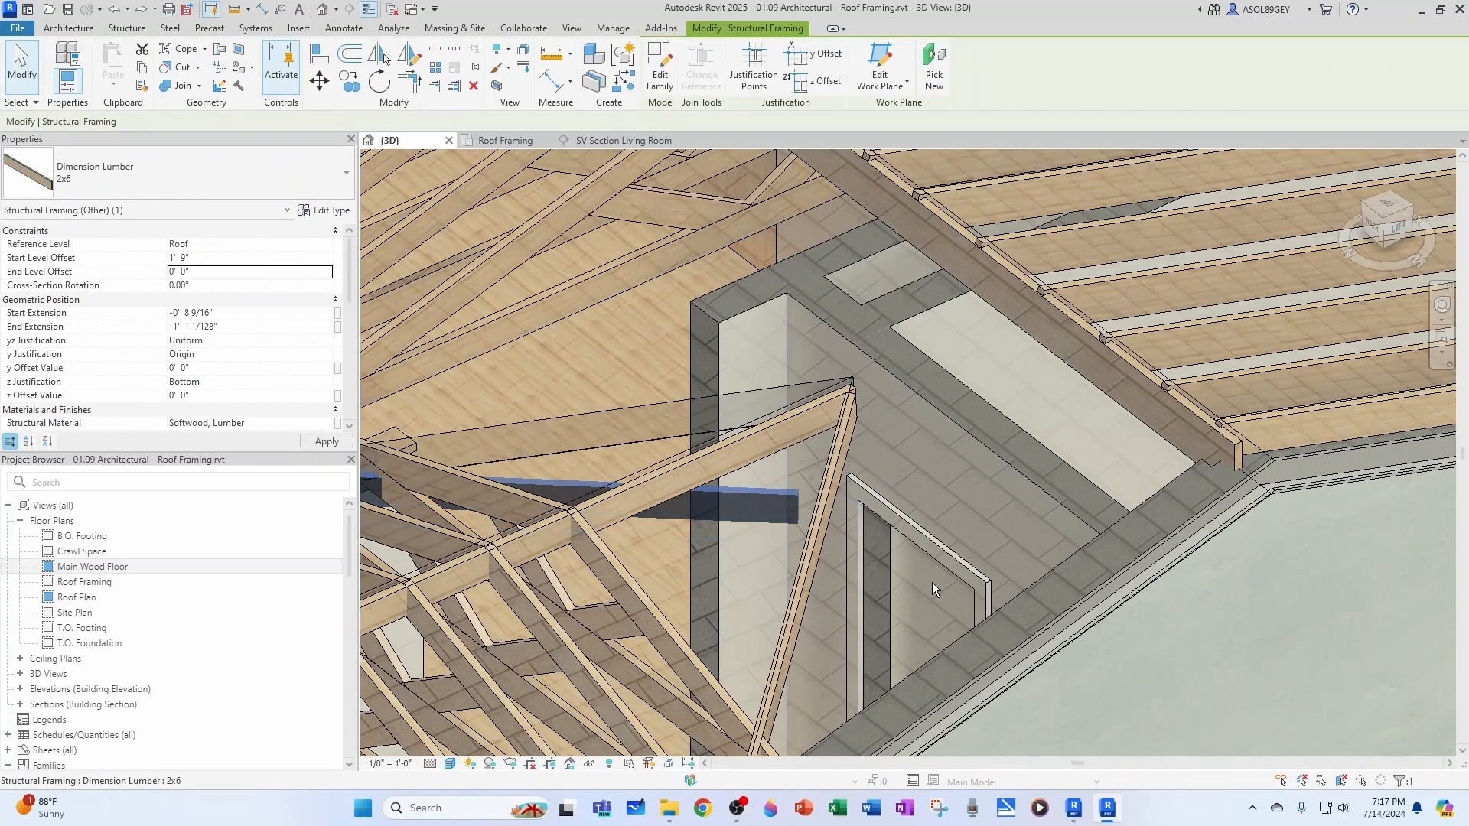
{"action": "key", "text": "Escape"}
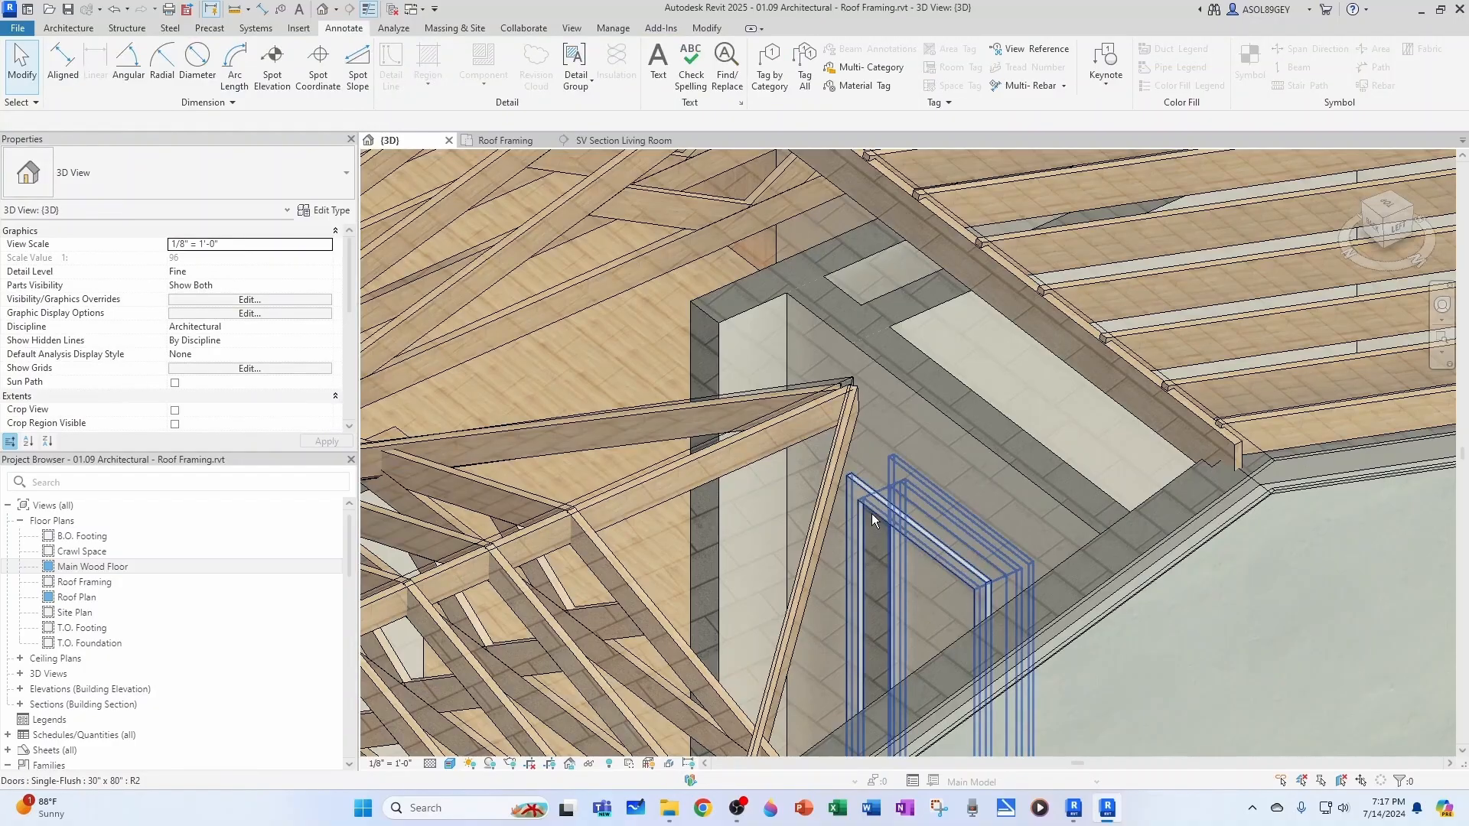
{"action": "scroll", "coordinate": [868, 527], "scroll_direction": "down", "scroll_amount": 3}
{"action": "middle_click_drag", "start_coordinate": [864, 536], "coordinate": [705, 594], "text": "shift"}
In the Roof Framing plan, ungroup the northwest wing's southernmost truss and copy it south twice at 16" spacing
{"action": "left_click", "coordinate": [505, 141]}
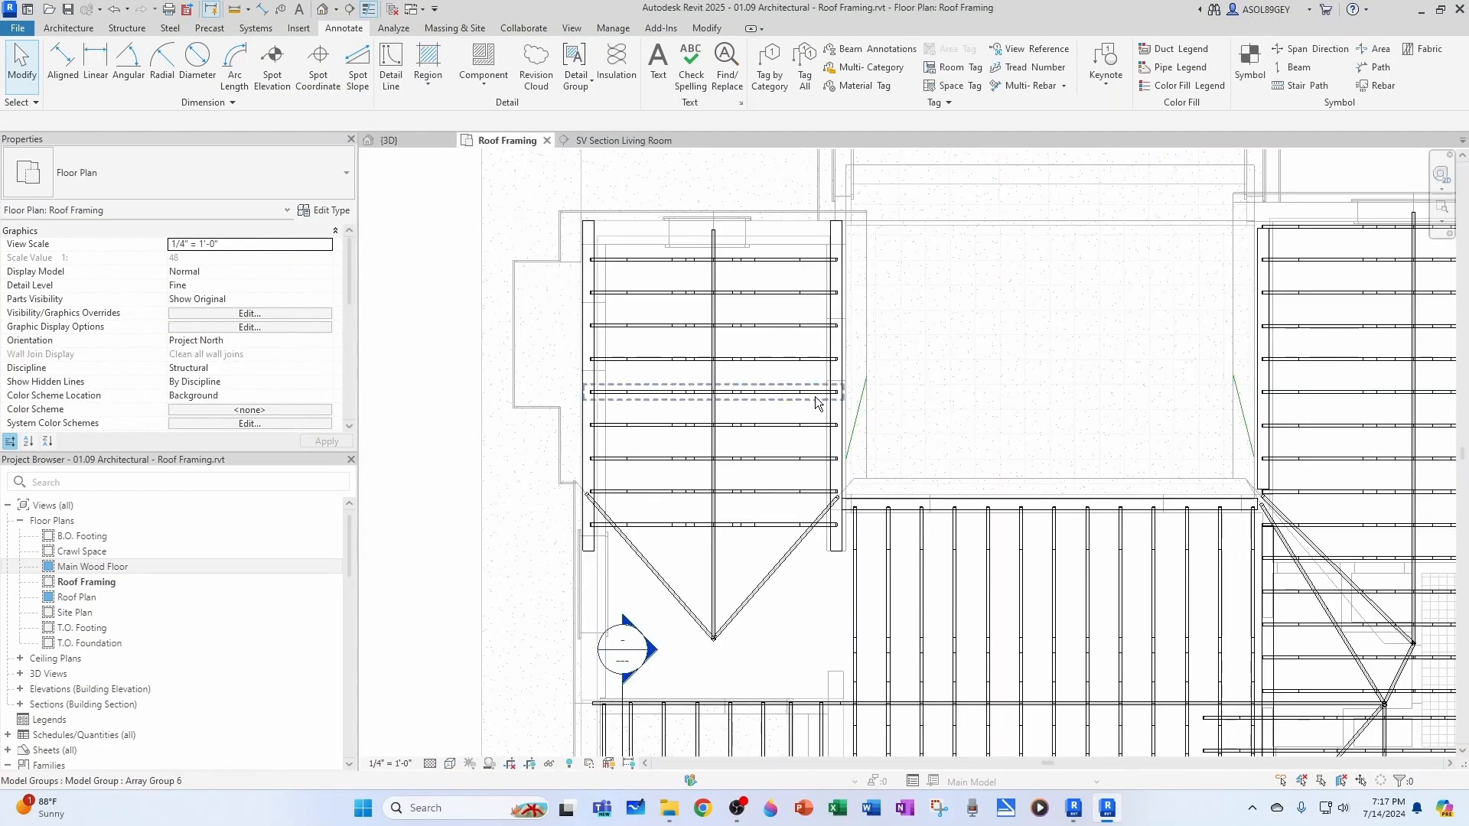
{"action": "left_click", "coordinate": [670, 490]}
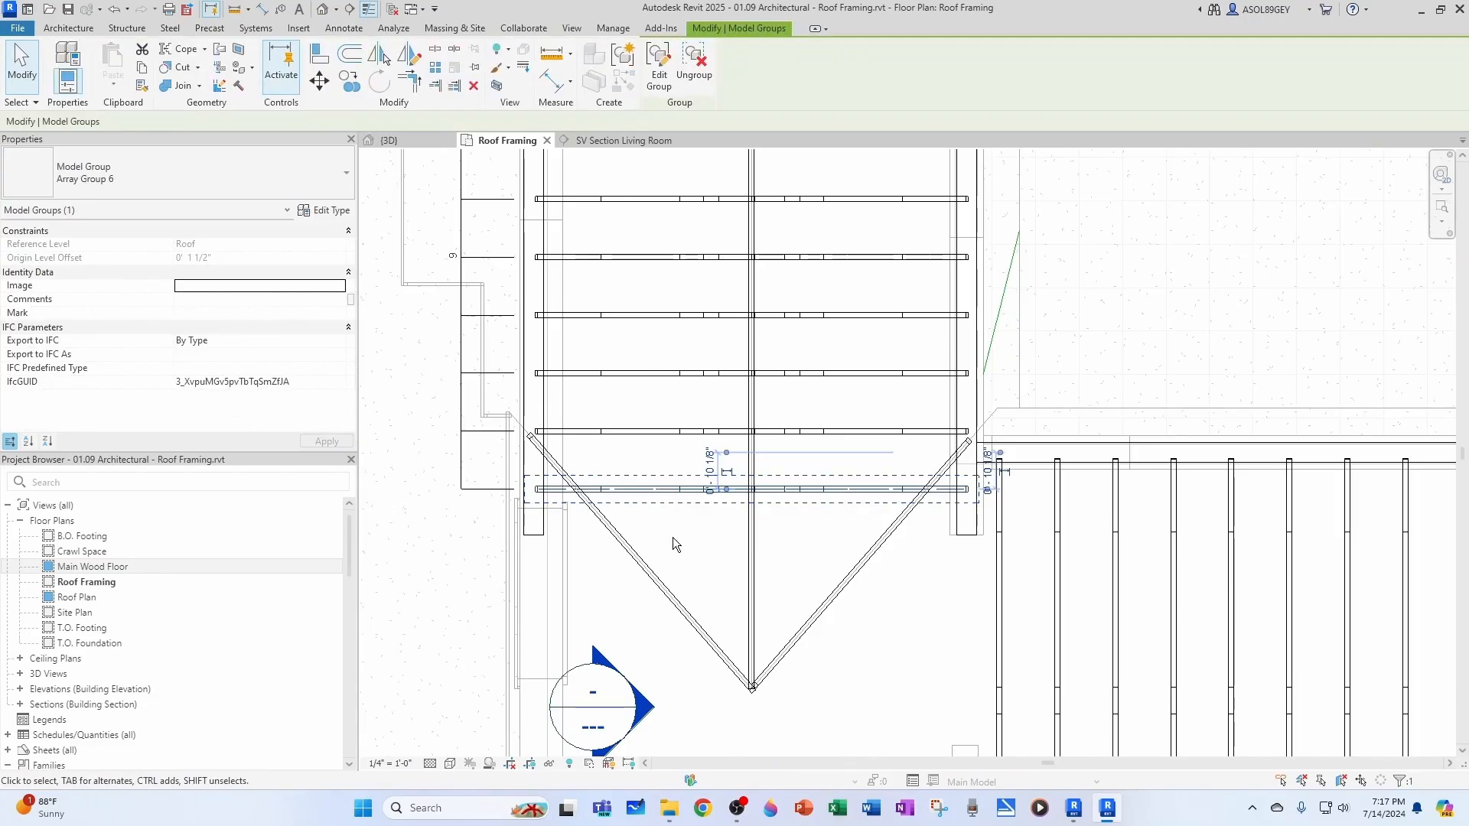
{"action": "left_click", "coordinate": [706, 74]}
{"action": "left_click", "coordinate": [617, 488]}
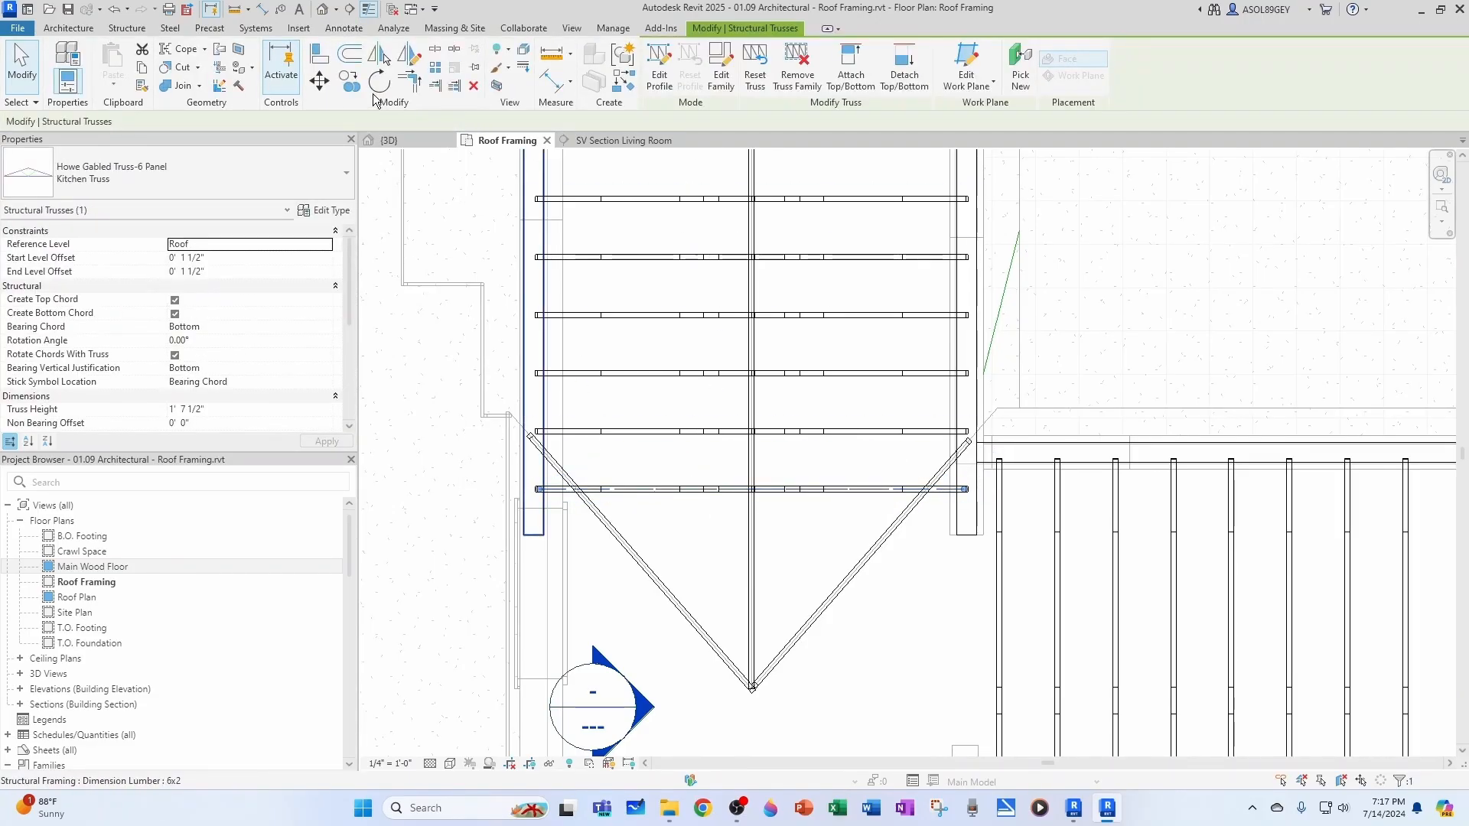
{"action": "left_click", "coordinate": [350, 80]}
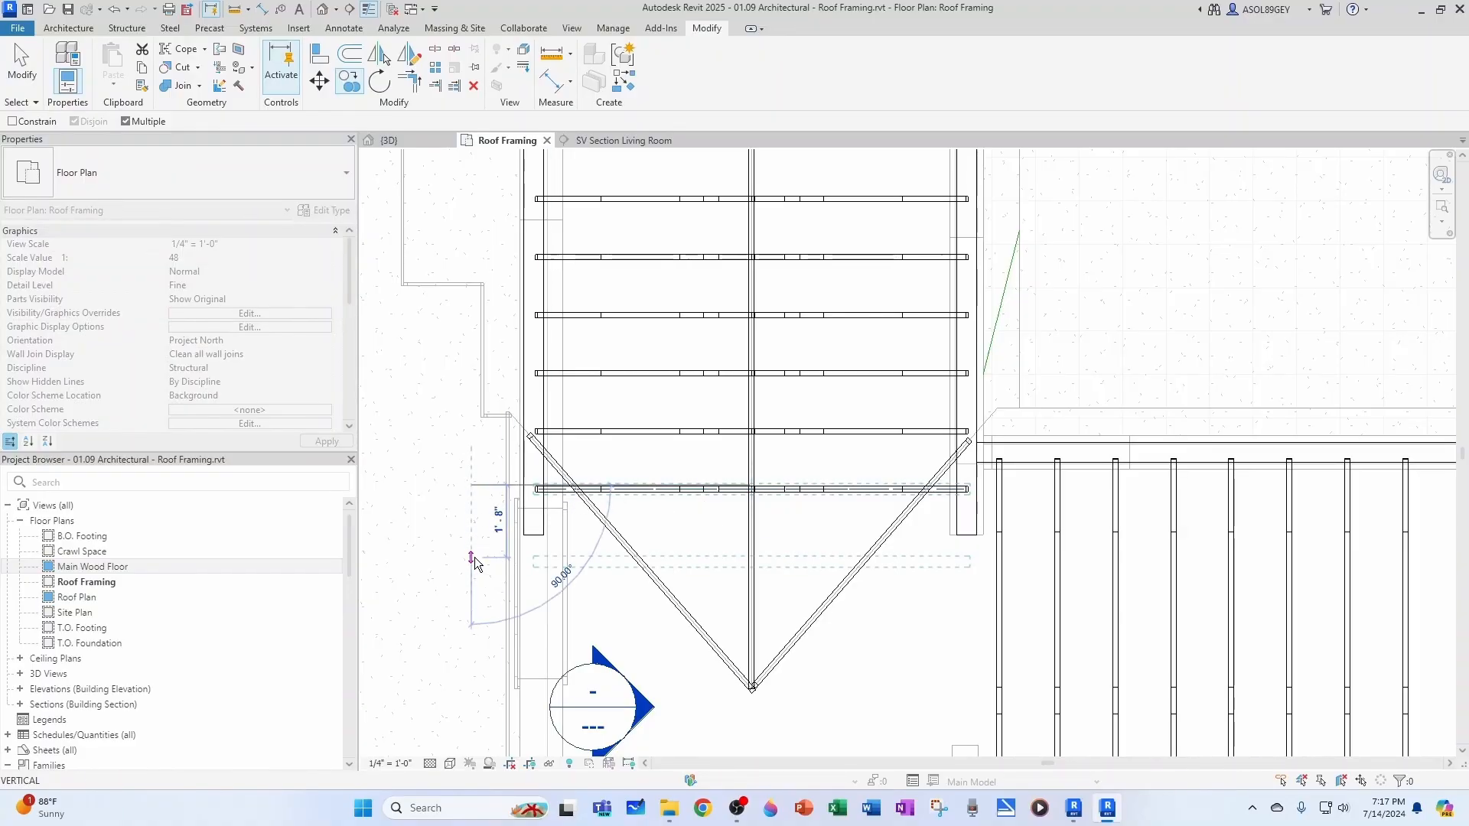
{"action": "type", "text": "16\""}
{"action": "key", "text": "Return"}
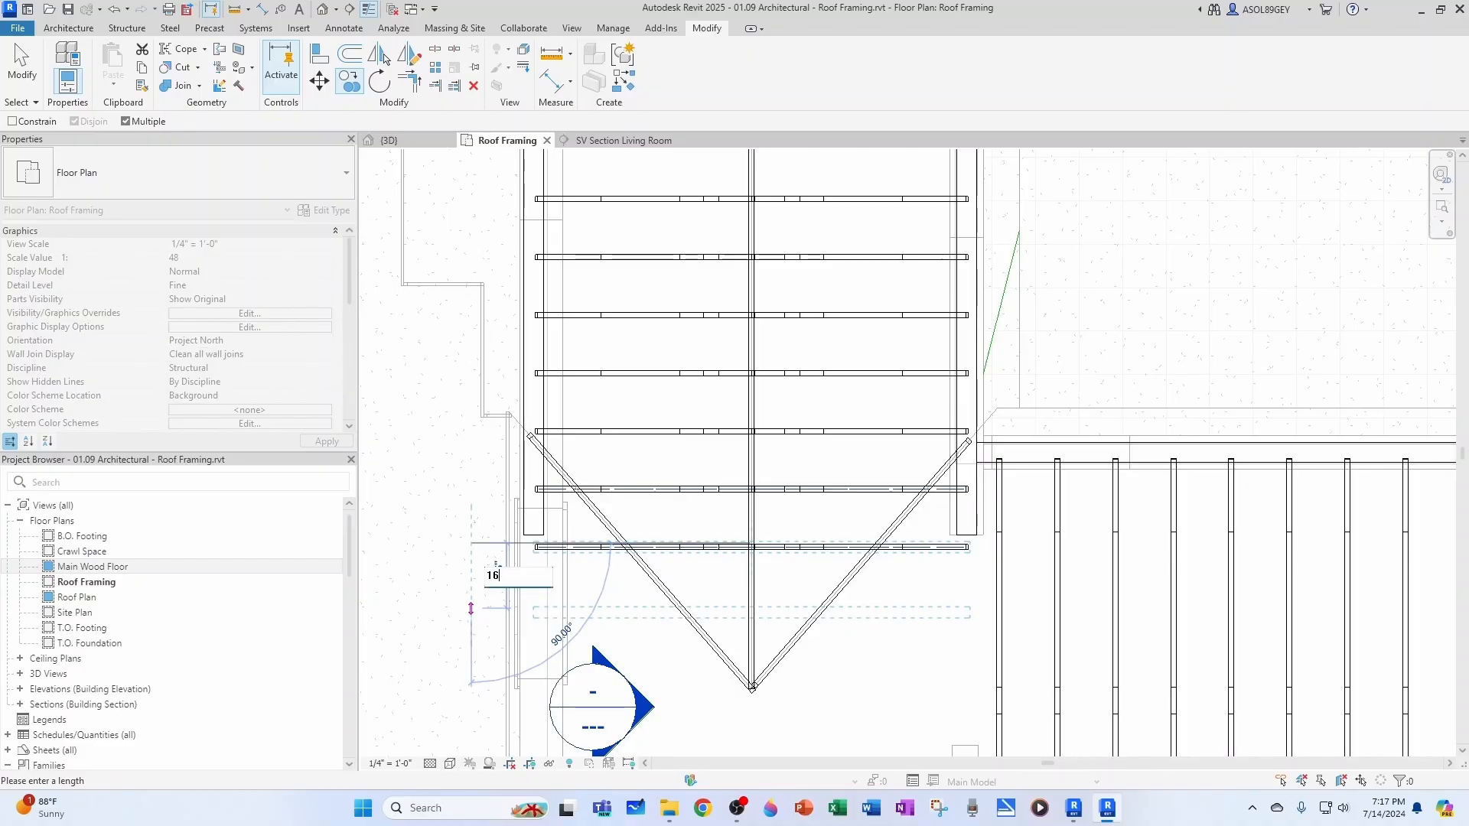
{"action": "key", "text": "Return"}
{"action": "key", "text": "Escape"}
{"action": "key", "text": "Escape"}
{"action": "scroll", "coordinate": [710, 484], "scroll_direction": "down", "scroll_amount": 1}
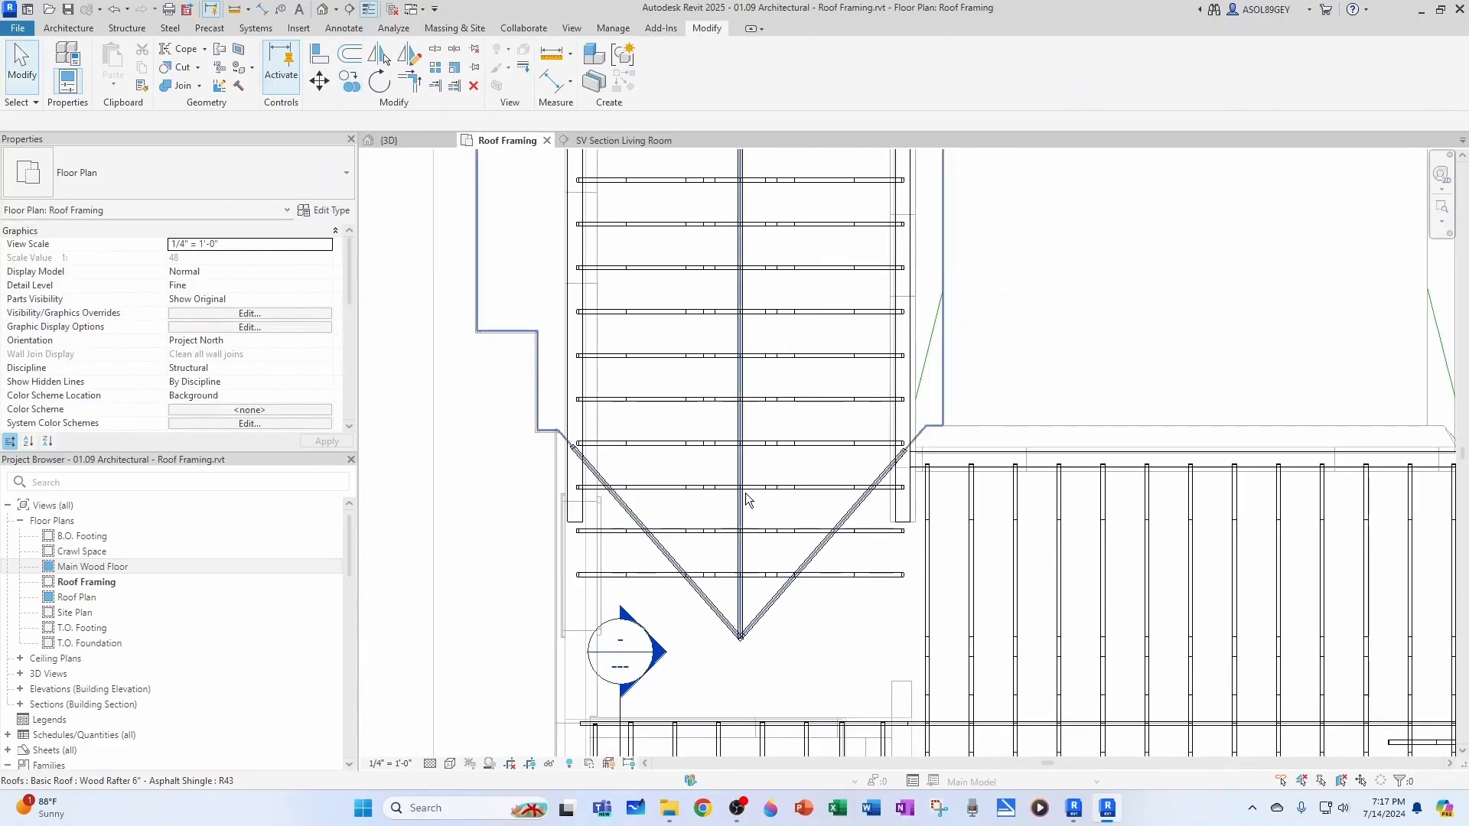
{"action": "scroll", "coordinate": [700, 563], "scroll_direction": "up", "scroll_amount": 1}
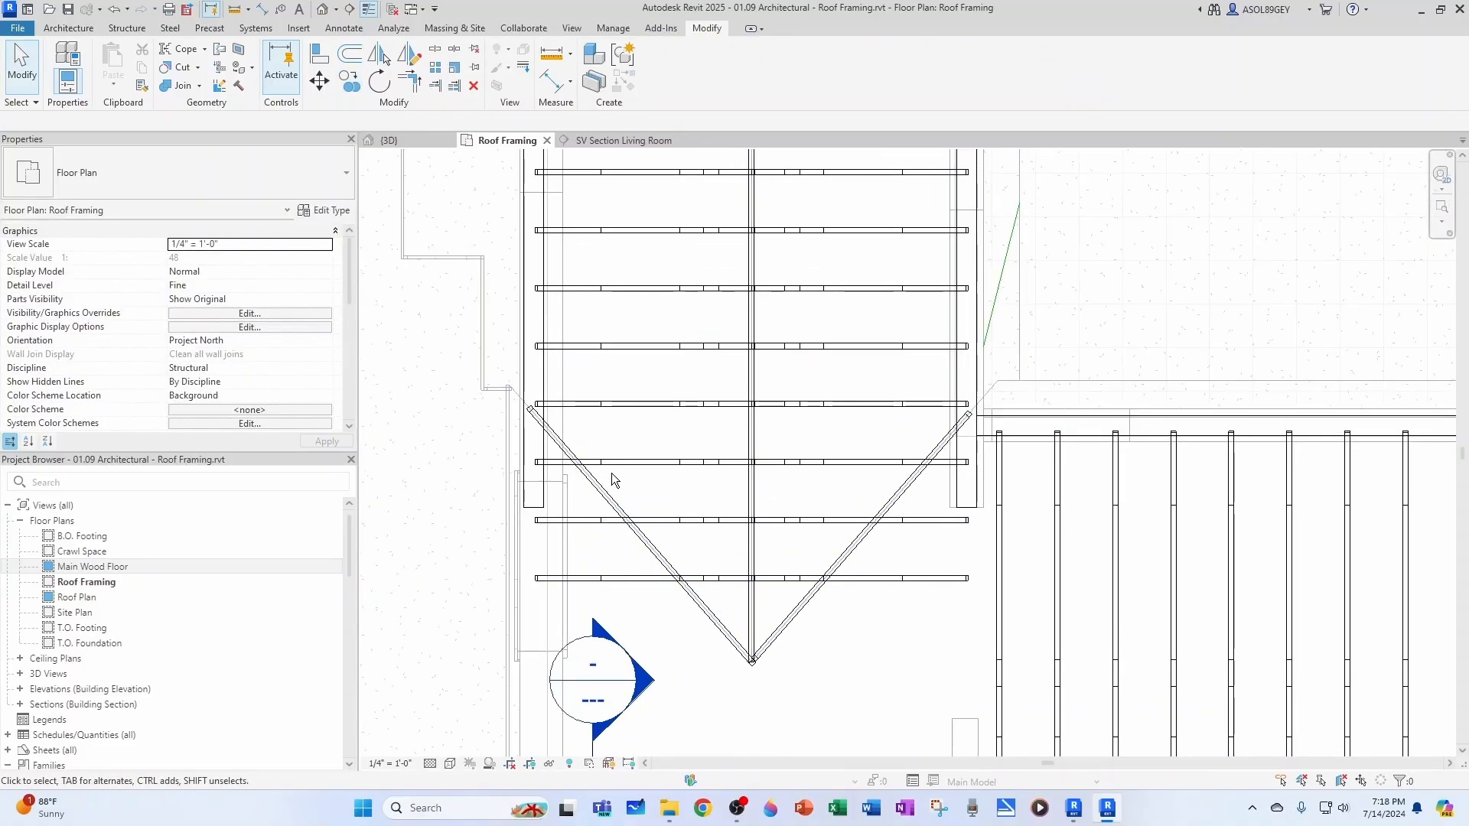
{"action": "scroll", "coordinate": [612, 473], "scroll_direction": "down", "scroll_amount": 1}
{"action": "left_click", "coordinate": [632, 556]}
{"action": "key", "text": "Escape"}
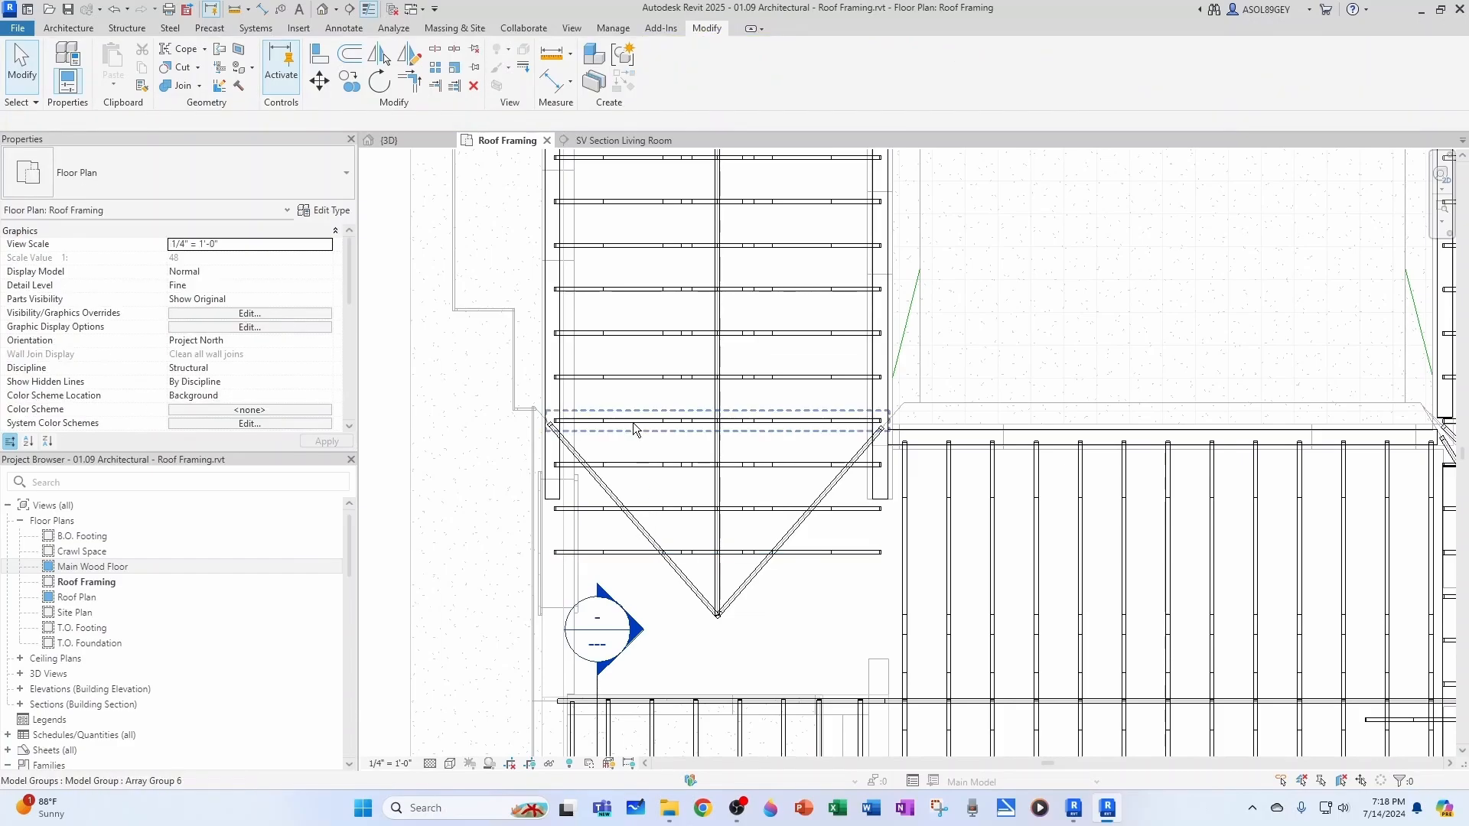
{"action": "left_click", "coordinate": [632, 422]}
{"action": "scroll", "coordinate": [643, 408], "scroll_direction": "down", "scroll_amount": 2}
{"action": "key", "text": "Escape"}
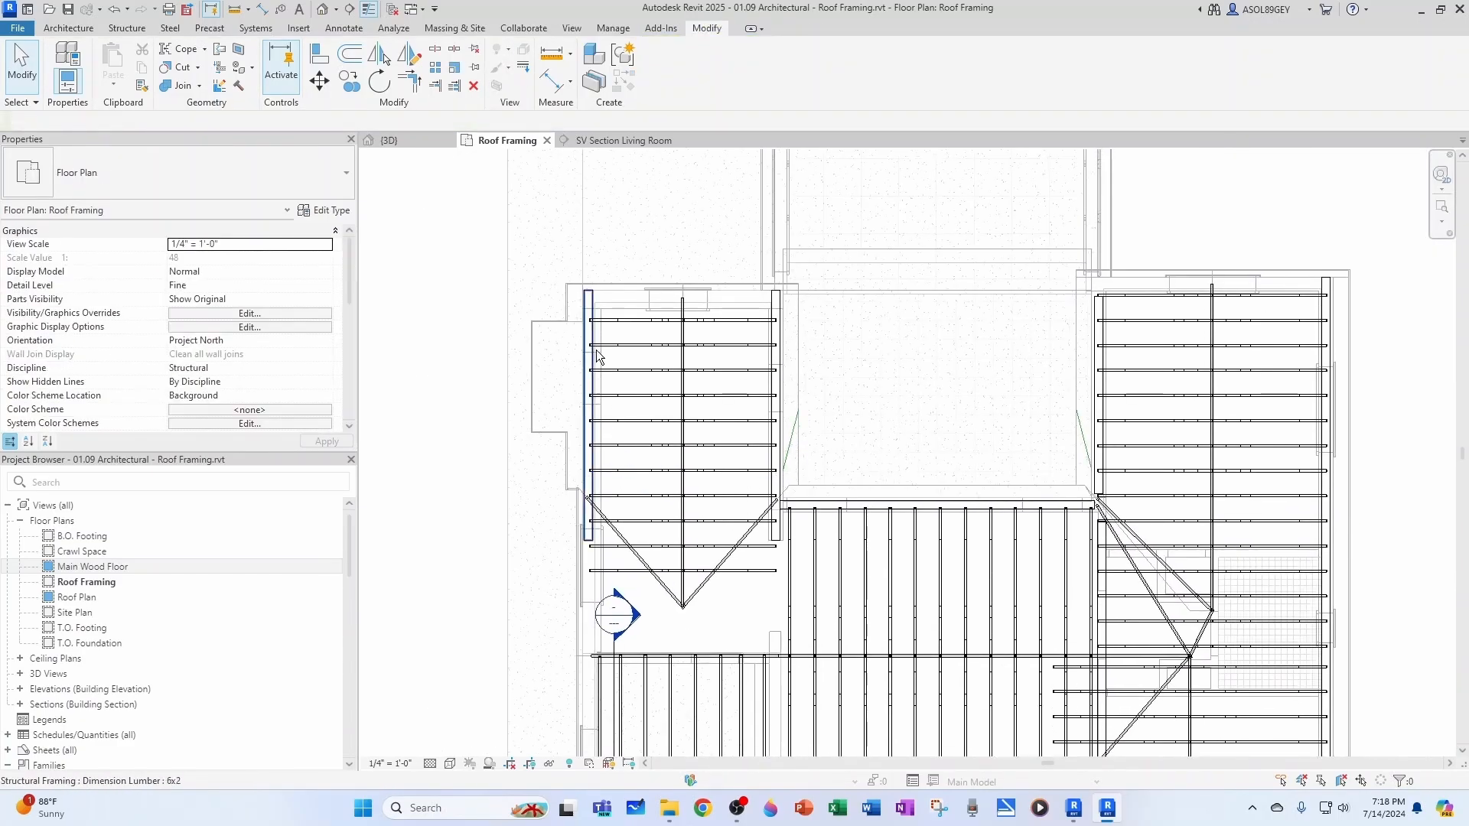
Extend the south ends of the northwest wing's east and west 6x2 plates to the main 2x10 ridge beam
{"action": "scroll", "coordinate": [780, 545], "scroll_direction": "up", "scroll_amount": 4}
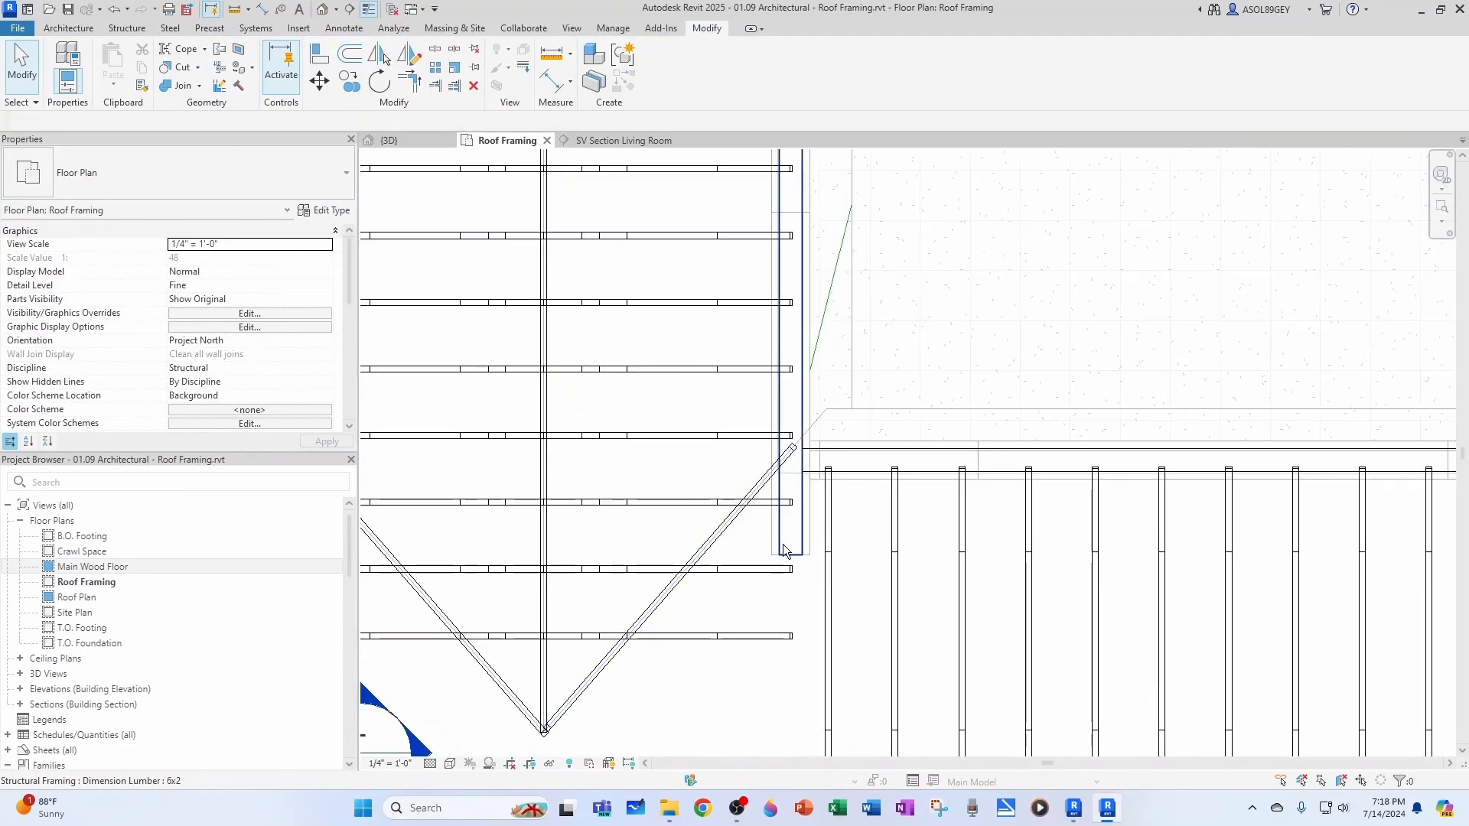
{"action": "left_click", "coordinate": [784, 549]}
{"action": "scroll", "coordinate": [788, 566], "scroll_direction": "down", "scroll_amount": 2}
{"action": "left_click_drag", "start_coordinate": [792, 579], "coordinate": [793, 737]}
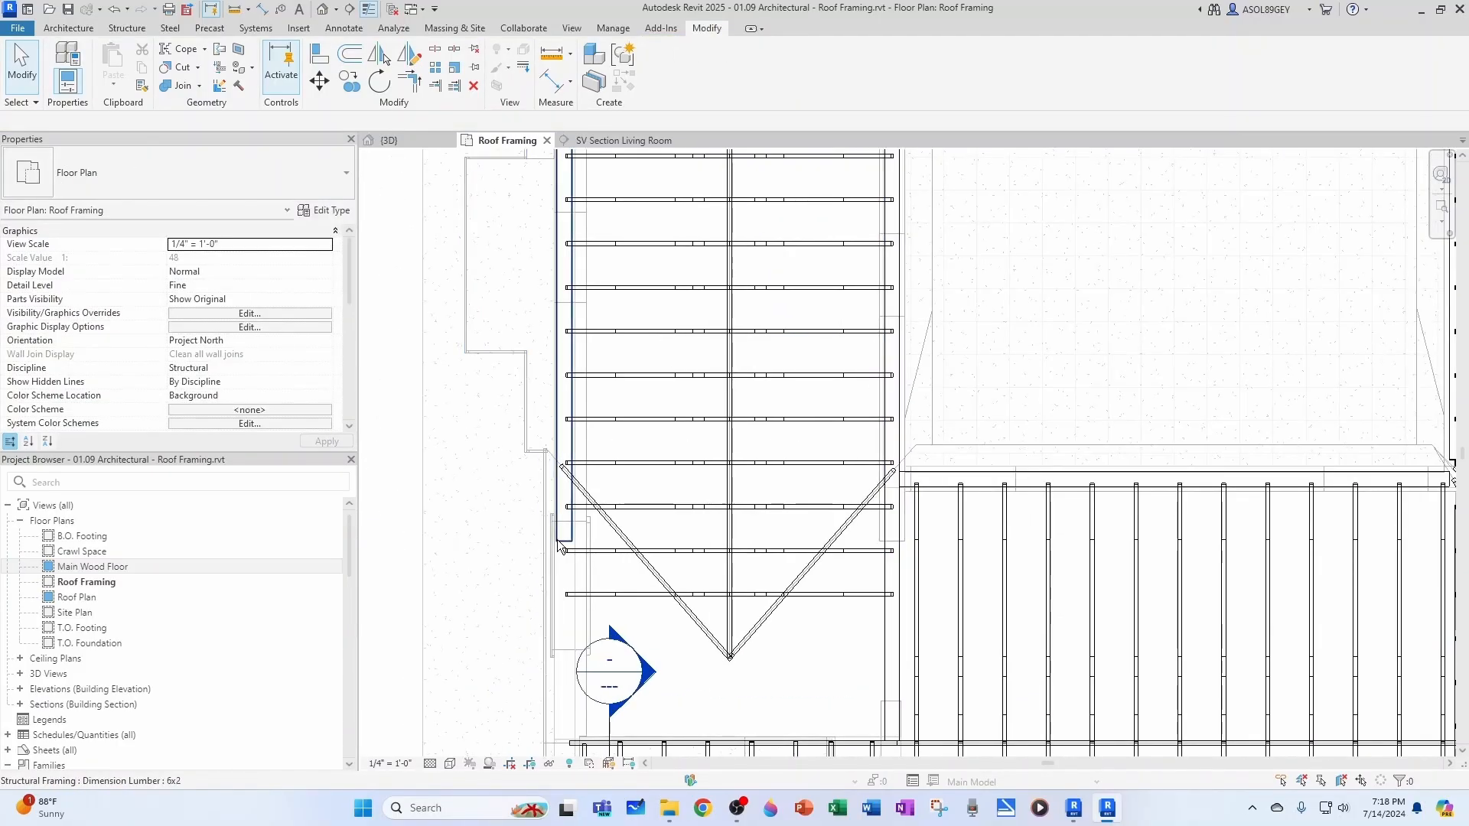
{"action": "left_click", "coordinate": [563, 546]}
{"action": "left_click_drag", "start_coordinate": [561, 606], "coordinate": [564, 741]}
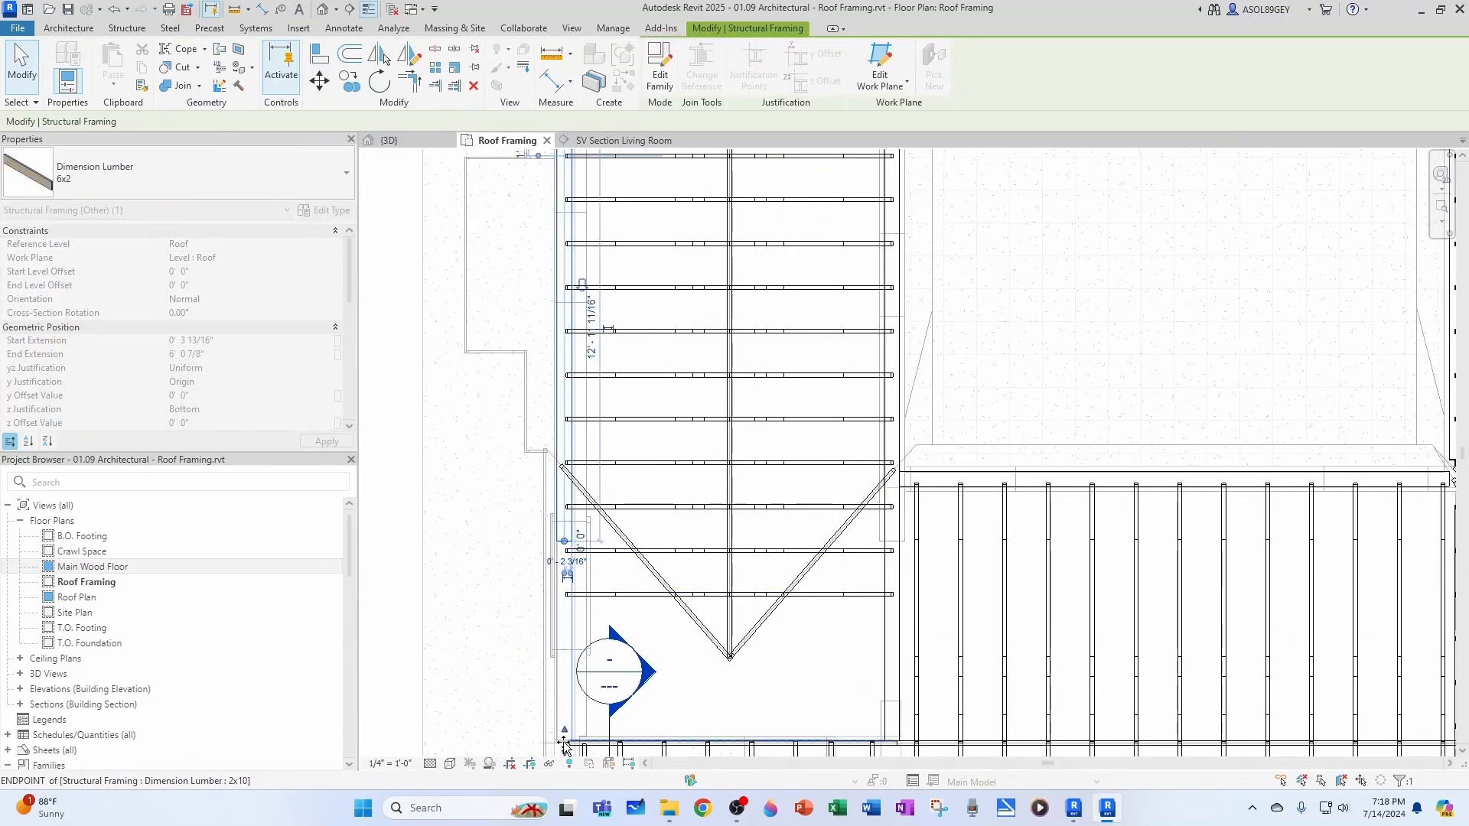
{"action": "left_click", "coordinate": [667, 609]}
Mirror a copy of the southwest wing's 2x8 rafter beam system about the centerline of the main 2x10 ridge beam
{"action": "scroll", "coordinate": [699, 567], "scroll_direction": "down", "scroll_amount": 1}
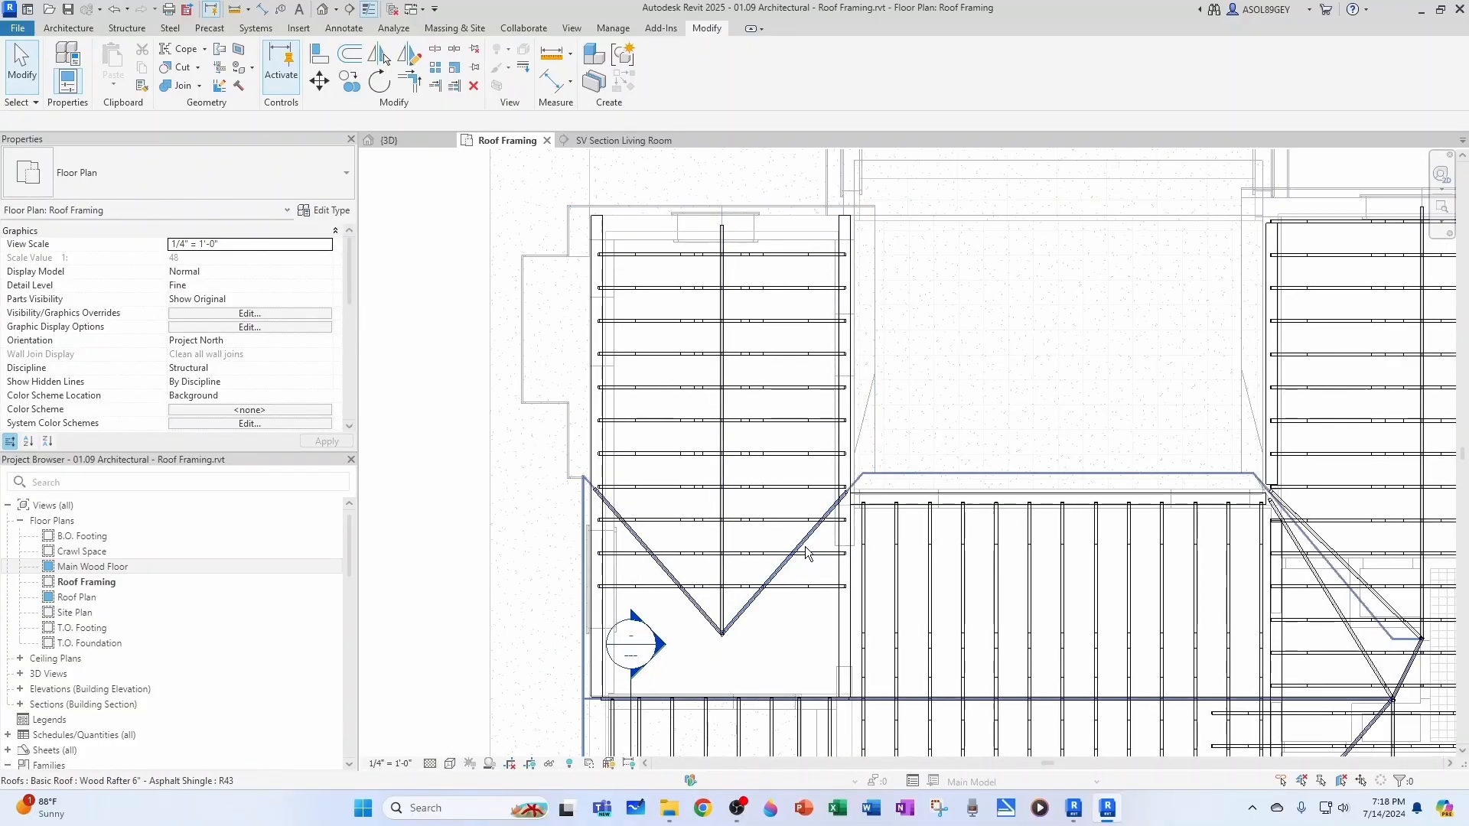
{"action": "scroll", "coordinate": [775, 467], "scroll_direction": "down", "scroll_amount": 3}
{"action": "scroll", "coordinate": [736, 646], "scroll_direction": "up", "scroll_amount": 2}
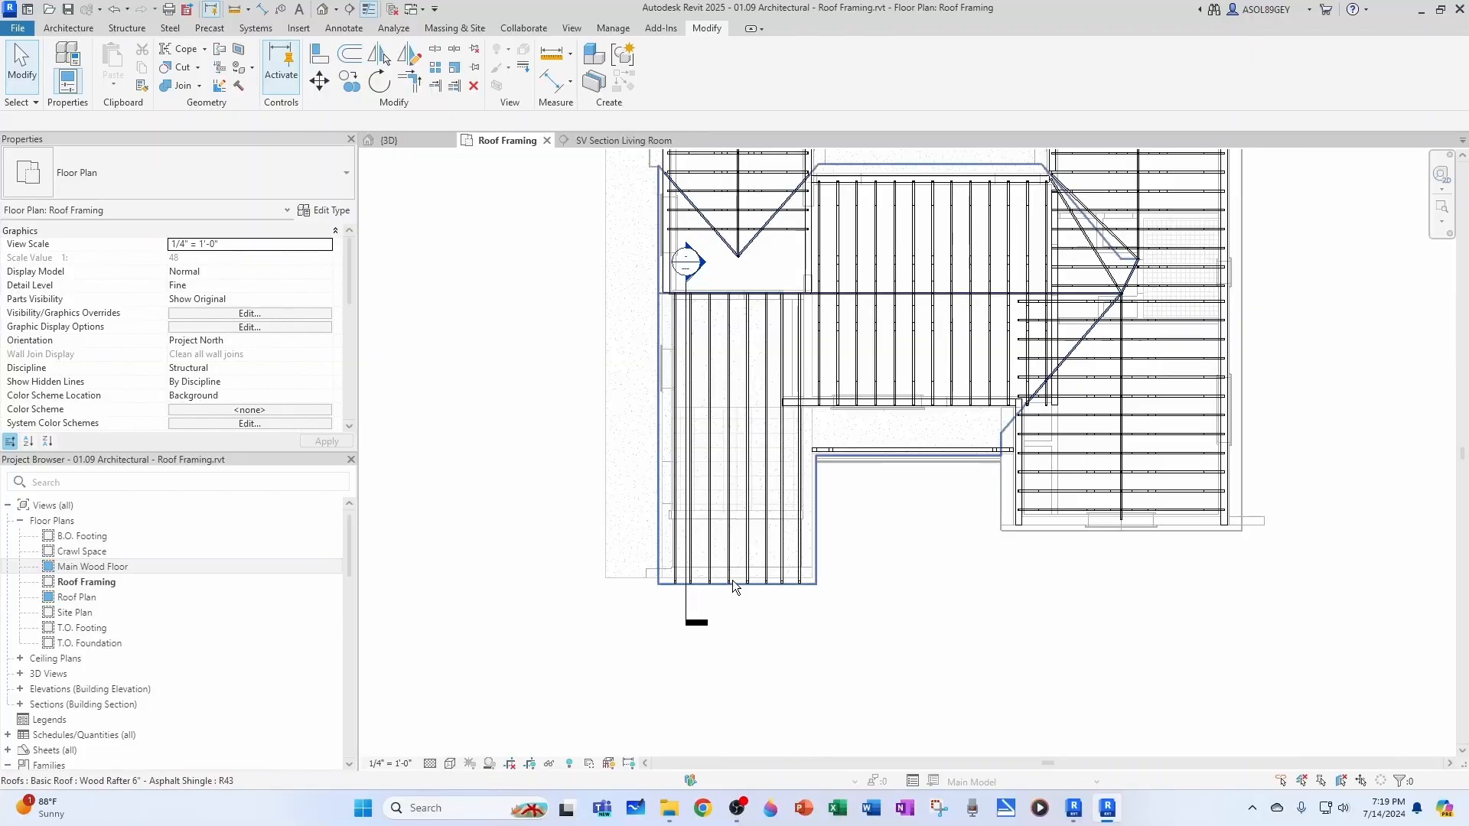
{"action": "scroll", "coordinate": [735, 583], "scroll_direction": "up", "scroll_amount": 2}
{"action": "left_click", "coordinate": [740, 583]}
{"action": "scroll", "coordinate": [754, 626], "scroll_direction": "down", "scroll_amount": 3}
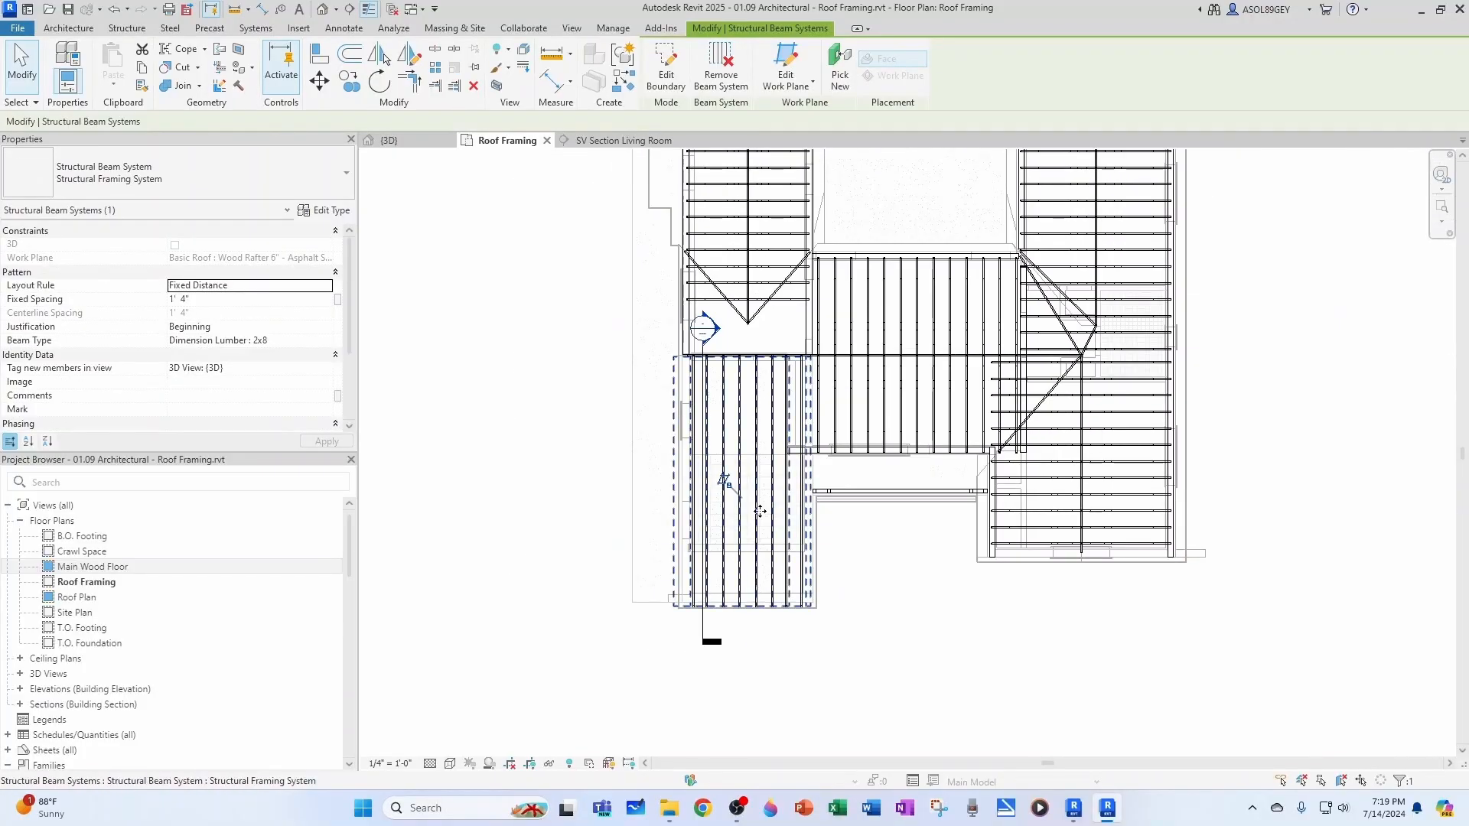
{"action": "scroll", "coordinate": [768, 530], "scroll_direction": "up", "scroll_amount": 2}
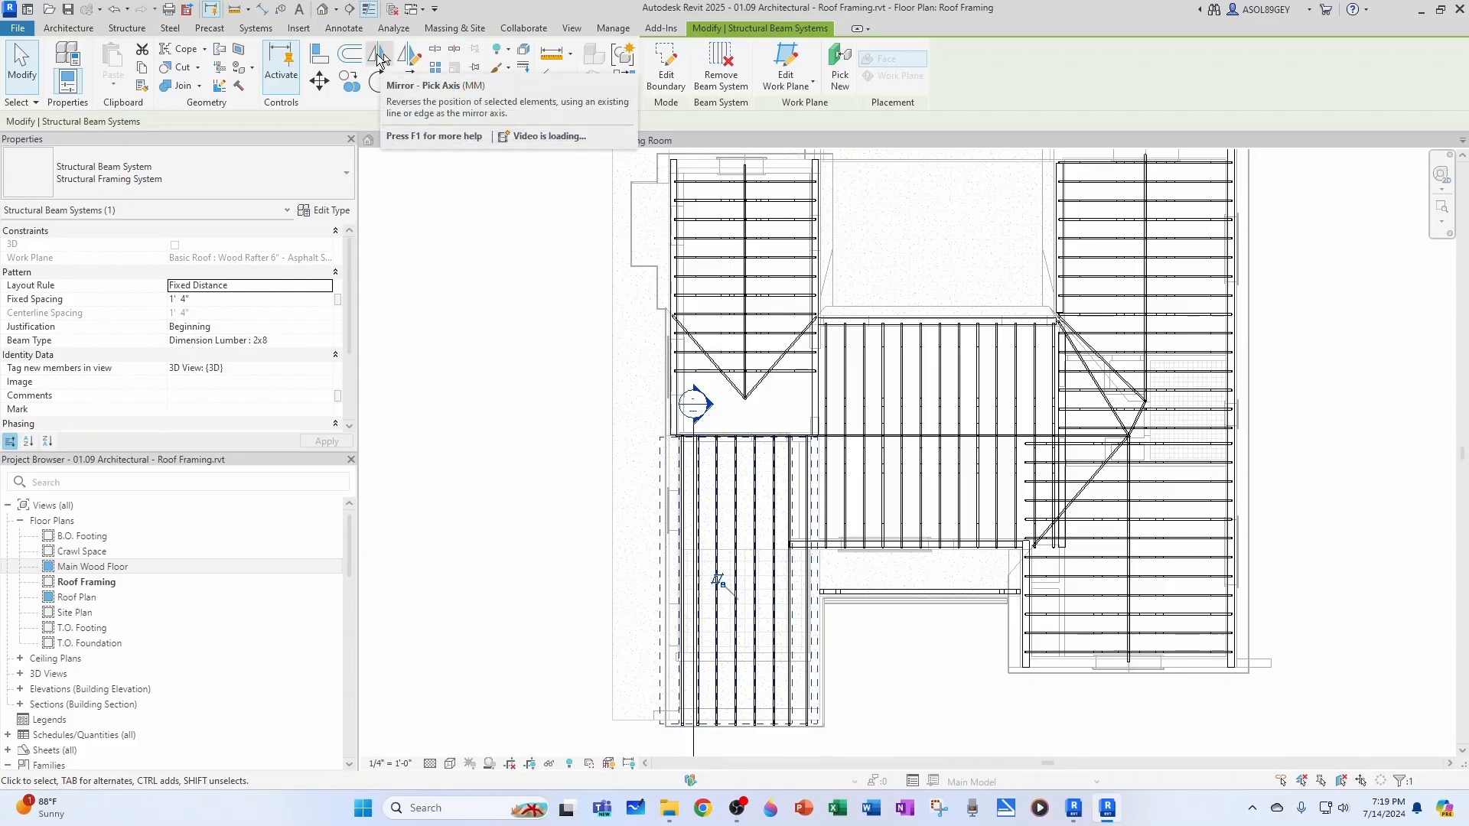
{"action": "left_click", "coordinate": [380, 55]}
{"action": "scroll", "coordinate": [720, 450], "scroll_direction": "up", "scroll_amount": 3}
{"action": "scroll", "coordinate": [719, 450], "scroll_direction": "up", "scroll_amount": 5}
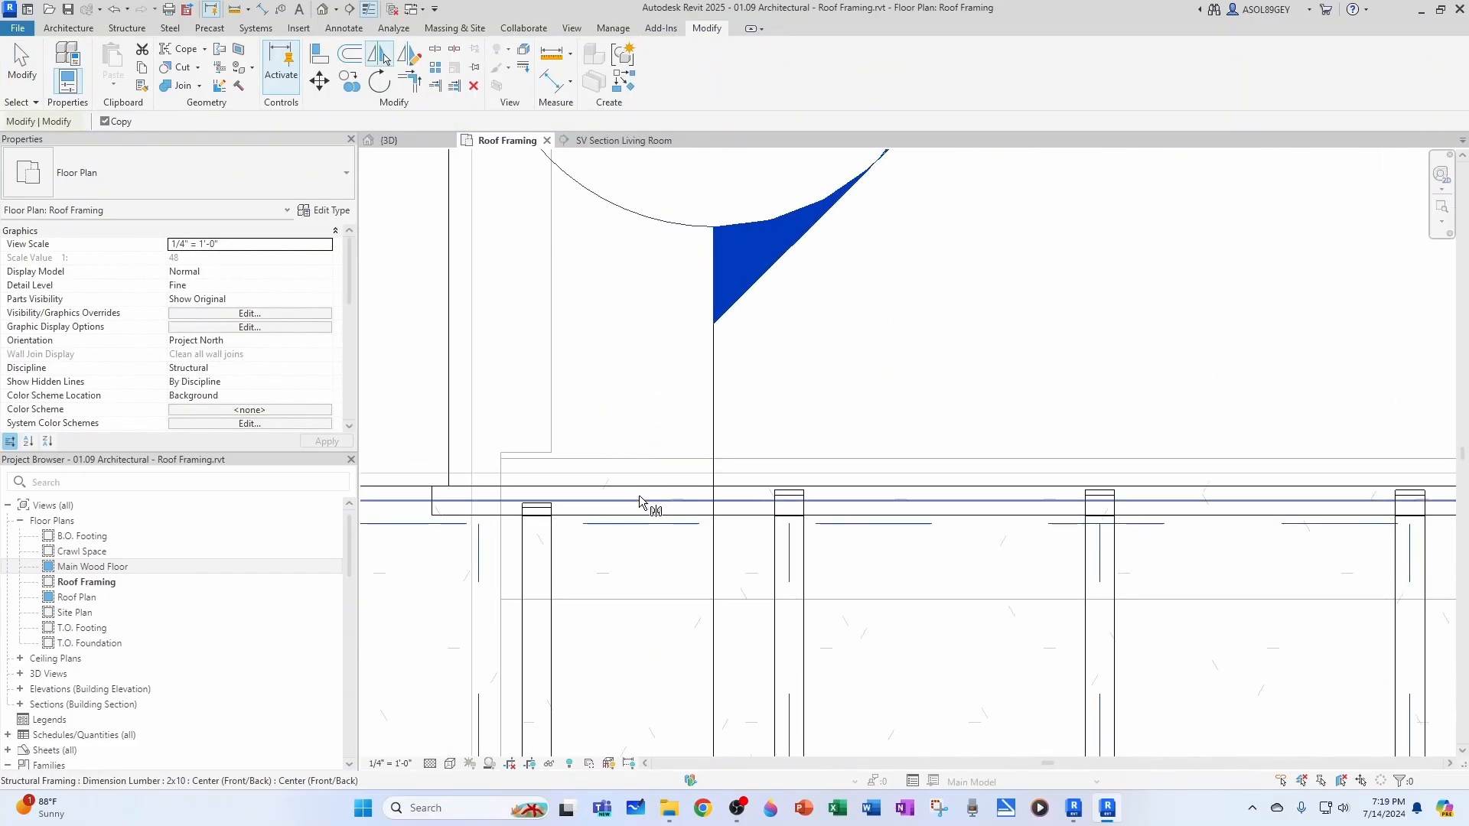
{"action": "key", "text": "Escape"}
{"action": "left_click", "coordinate": [640, 495]}
{"action": "scroll", "coordinate": [640, 496], "scroll_direction": "down", "scroll_amount": 5}
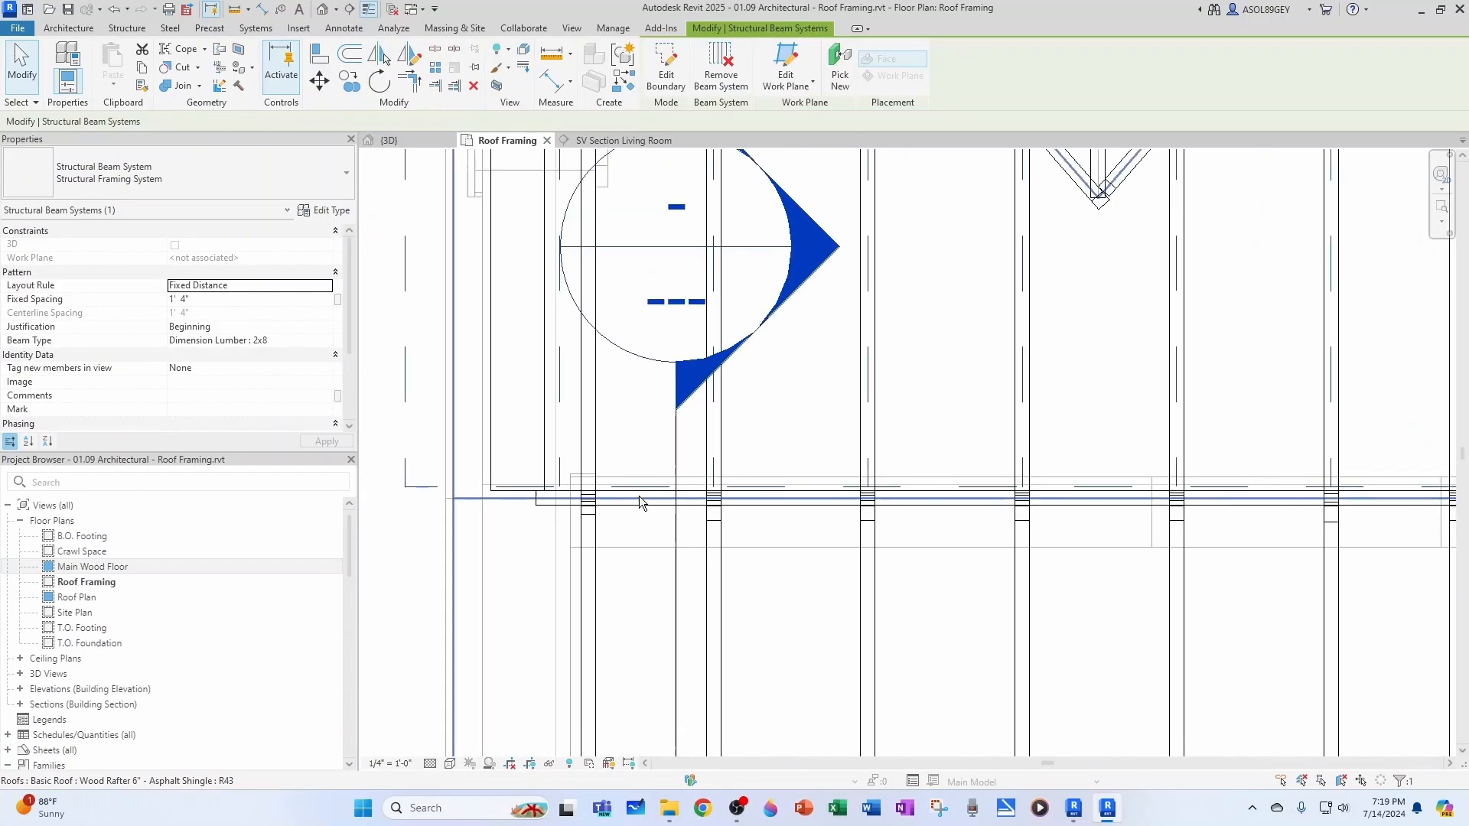
{"action": "scroll", "coordinate": [639, 496], "scroll_direction": "down", "scroll_amount": 5}
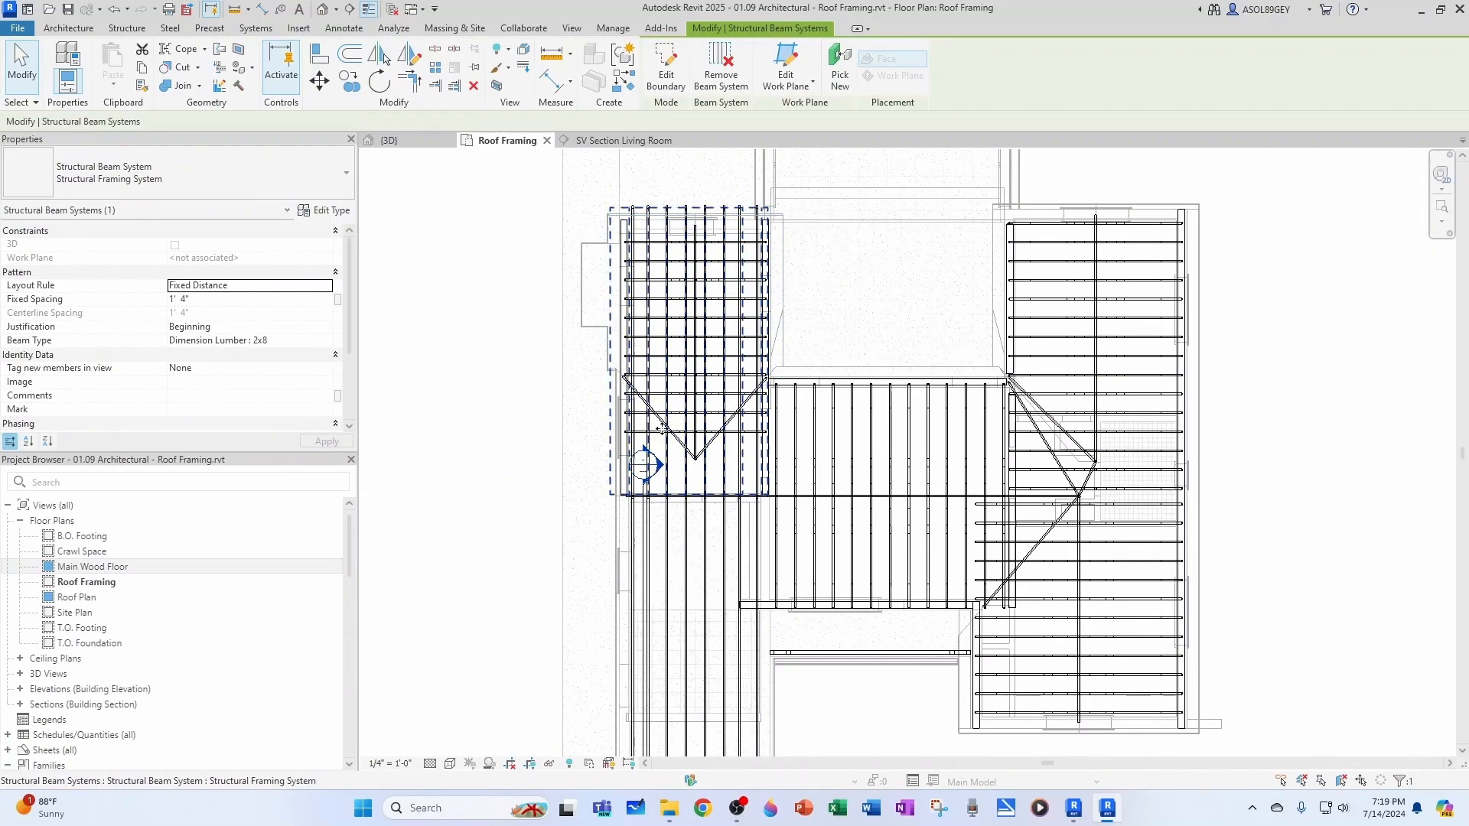
Examine the mirrored rafter system over the northwest wing in the 3D view, around the valley beams and ridge
{"action": "scroll", "coordinate": [678, 293], "scroll_direction": "up", "scroll_amount": 1}
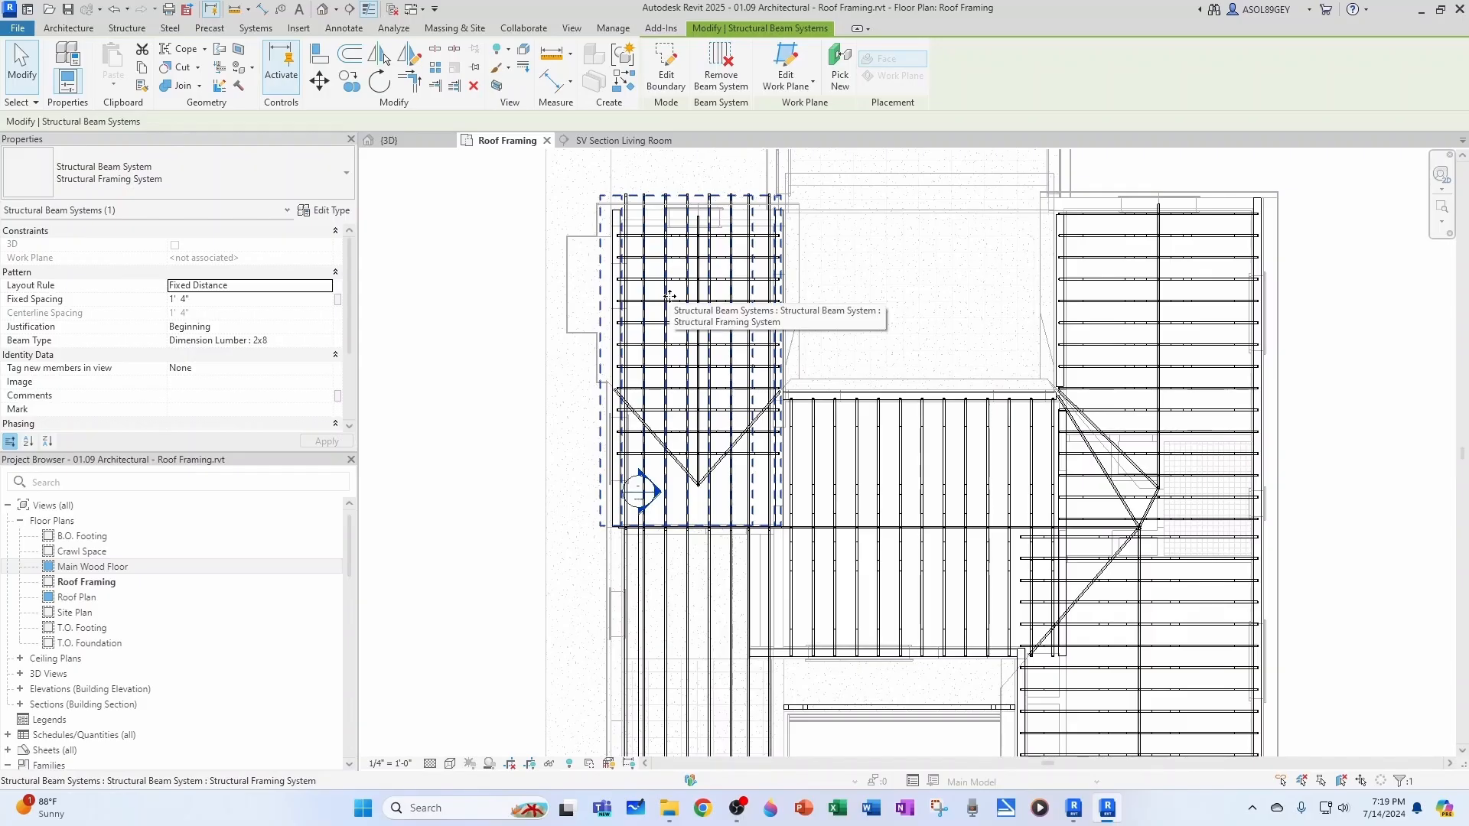
{"action": "left_click", "coordinate": [475, 206]}
{"action": "left_click", "coordinate": [415, 144]}
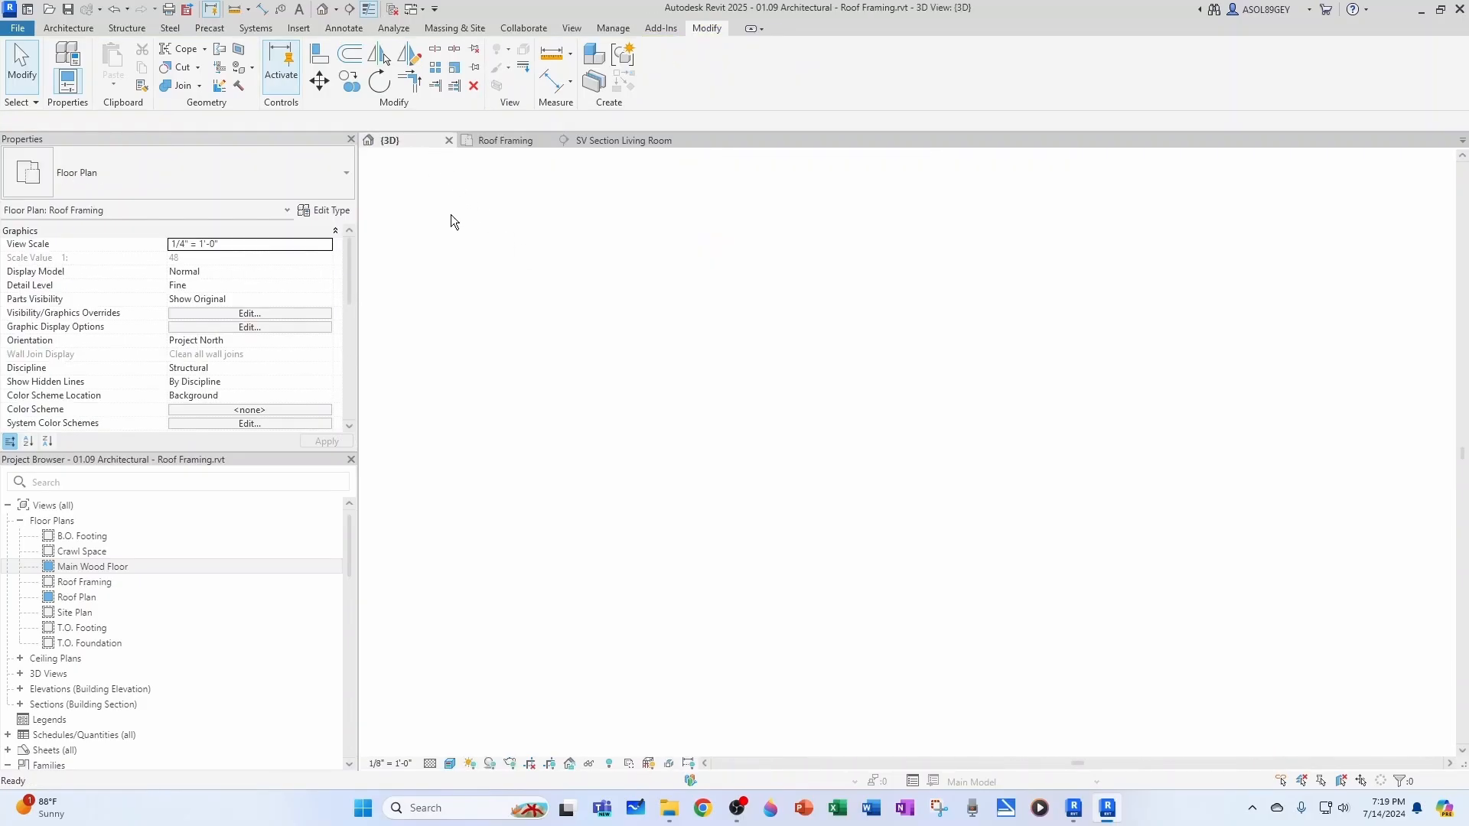
{"action": "scroll", "coordinate": [746, 464], "scroll_direction": "down", "scroll_amount": 4}
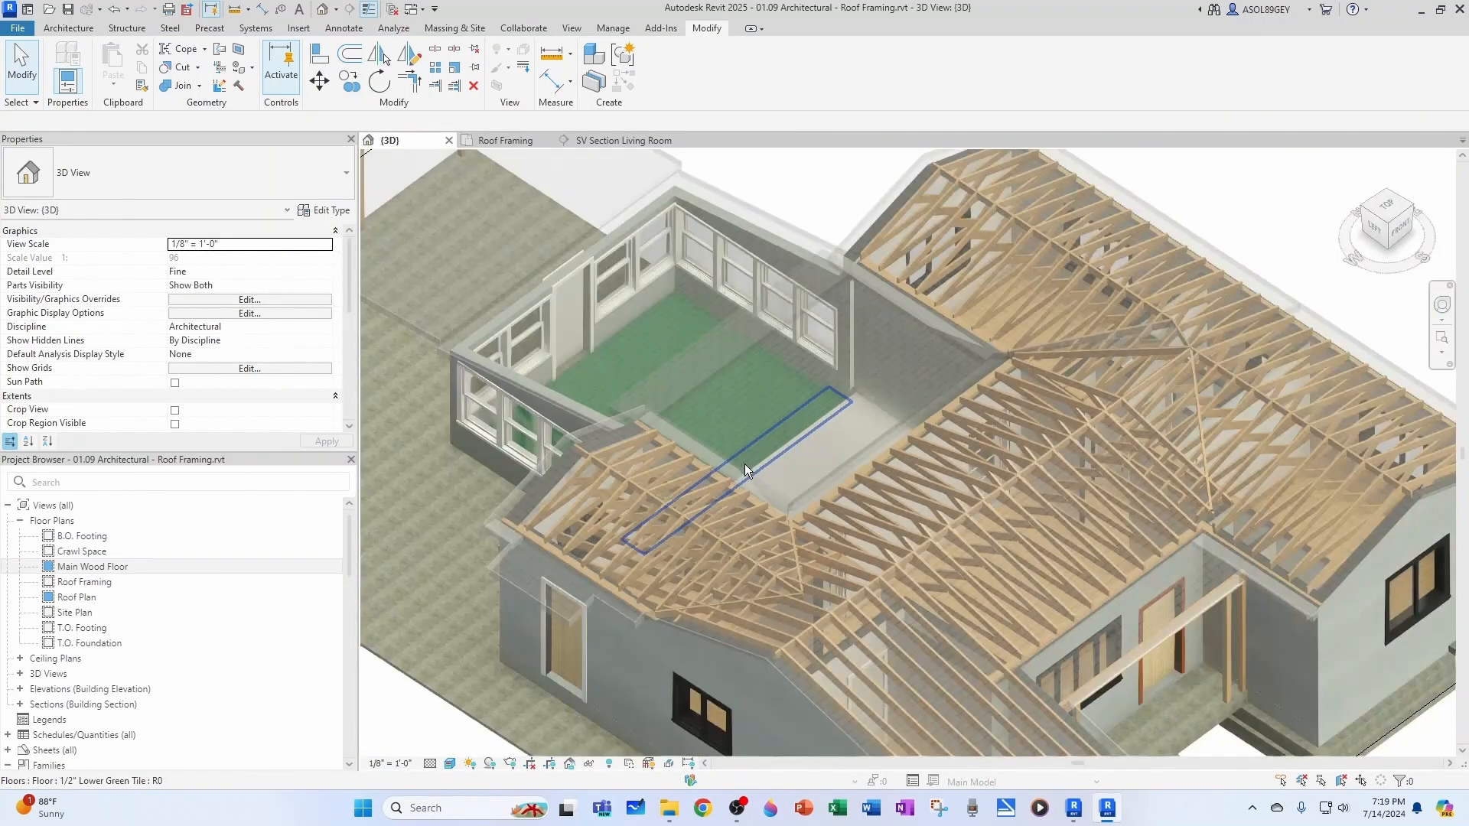
{"action": "middle_click_drag", "start_coordinate": [745, 463], "coordinate": [862, 512], "text": "shift"}
{"action": "scroll", "coordinate": [859, 451], "scroll_direction": "up", "scroll_amount": 3}
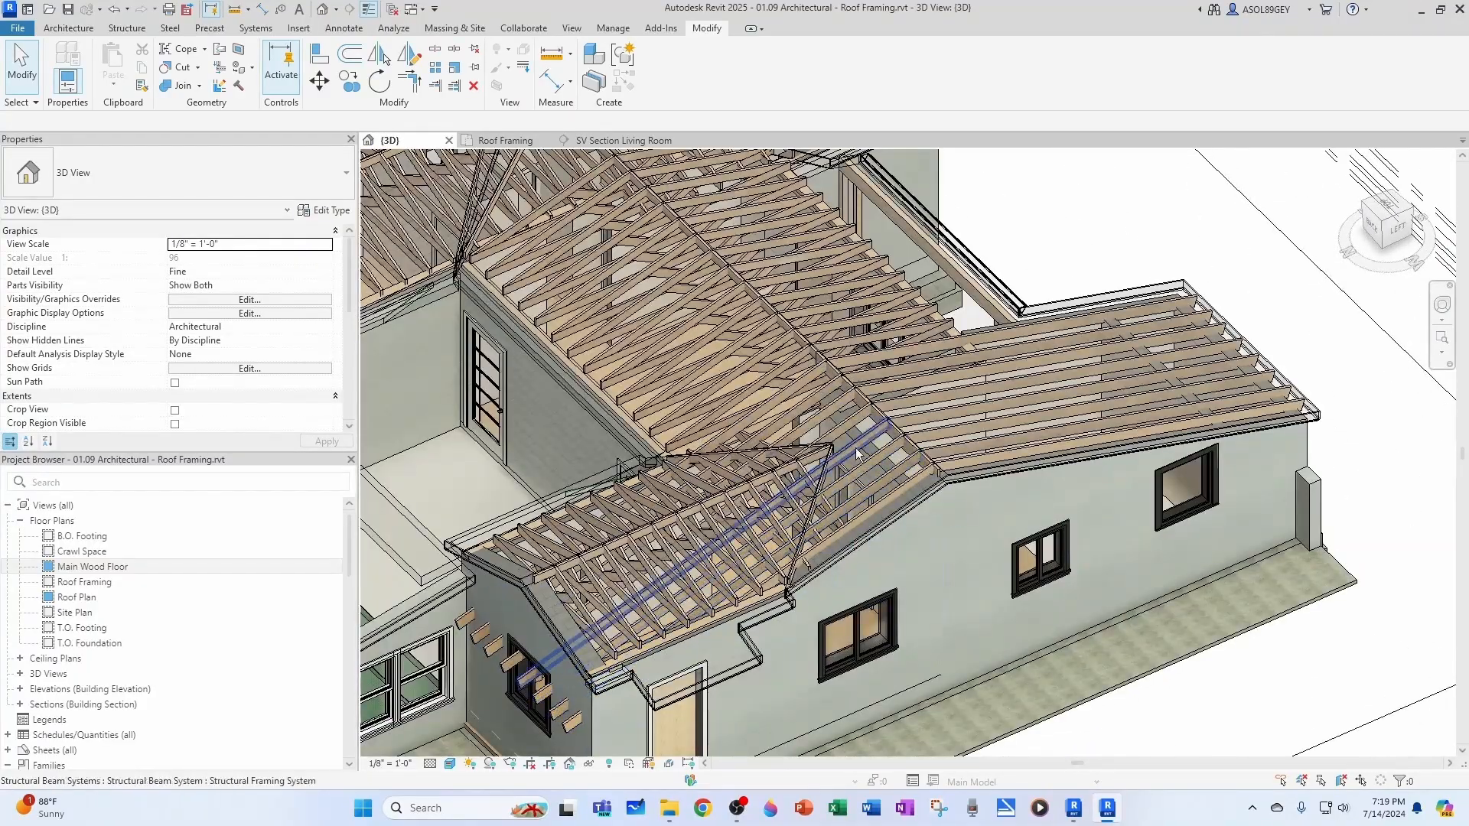
In the Roof Framing plan, edit the mirrored 2x8 rafter system's boundary, adding boundary lines along both 2x6 valley beams
{"action": "scroll", "coordinate": [561, 625], "scroll_direction": "down", "scroll_amount": 3}
{"action": "scroll", "coordinate": [571, 512], "scroll_direction": "up", "scroll_amount": 4}
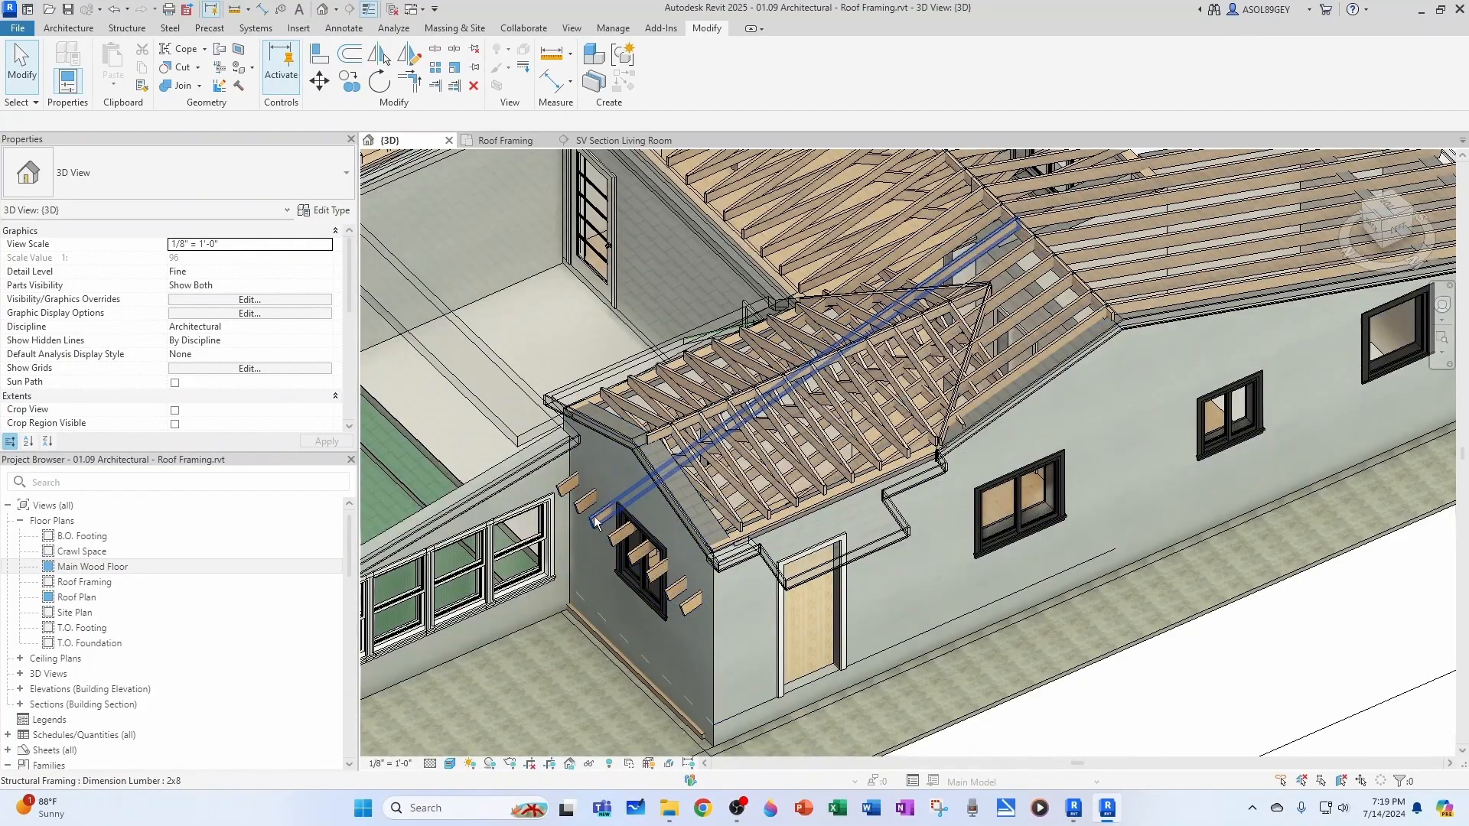
{"action": "left_click", "coordinate": [572, 512]}
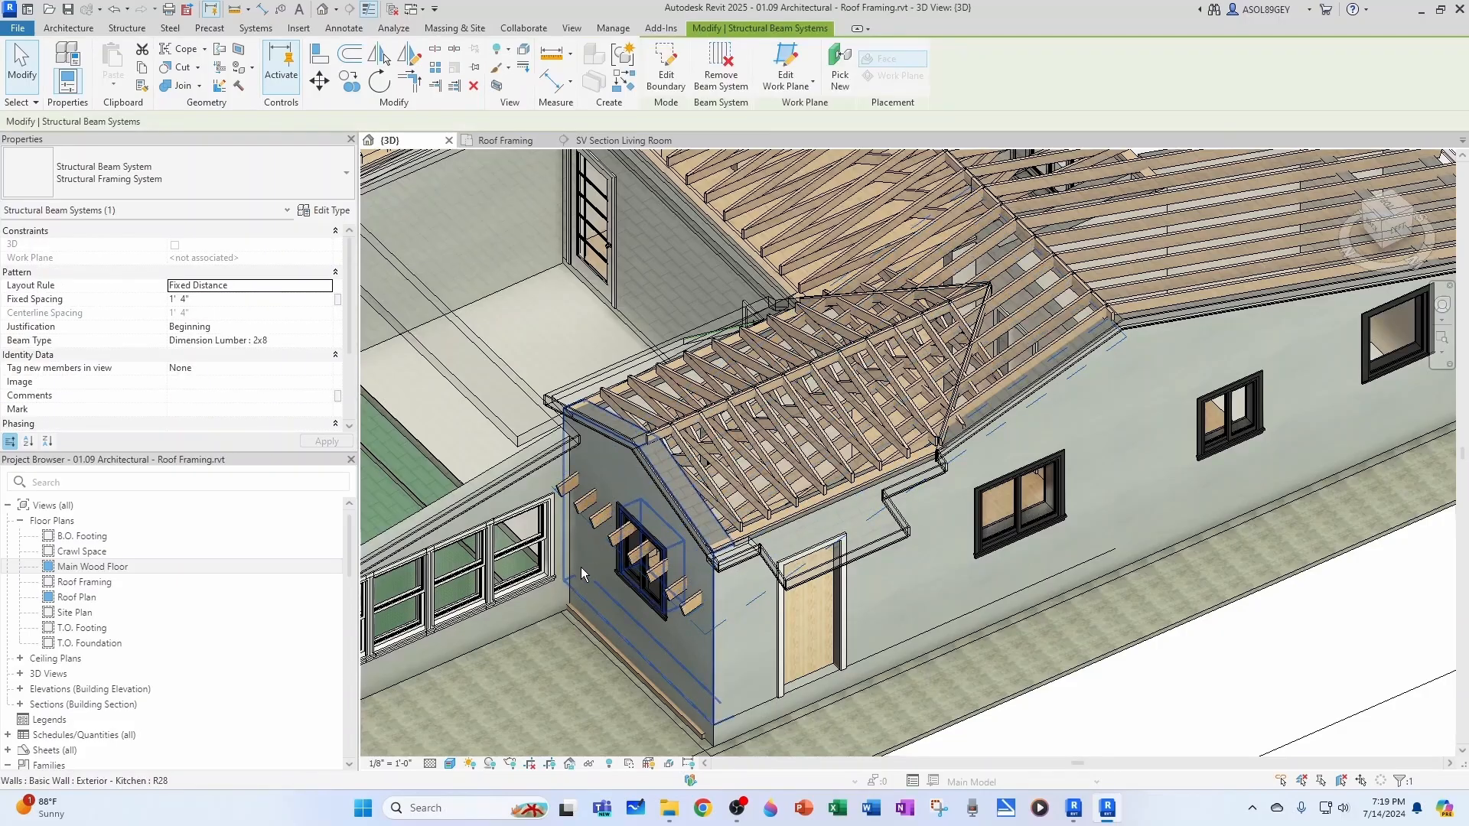
{"action": "key", "text": "Escape"}
{"action": "left_click", "coordinate": [585, 521]}
{"action": "left_click", "coordinate": [501, 140]}
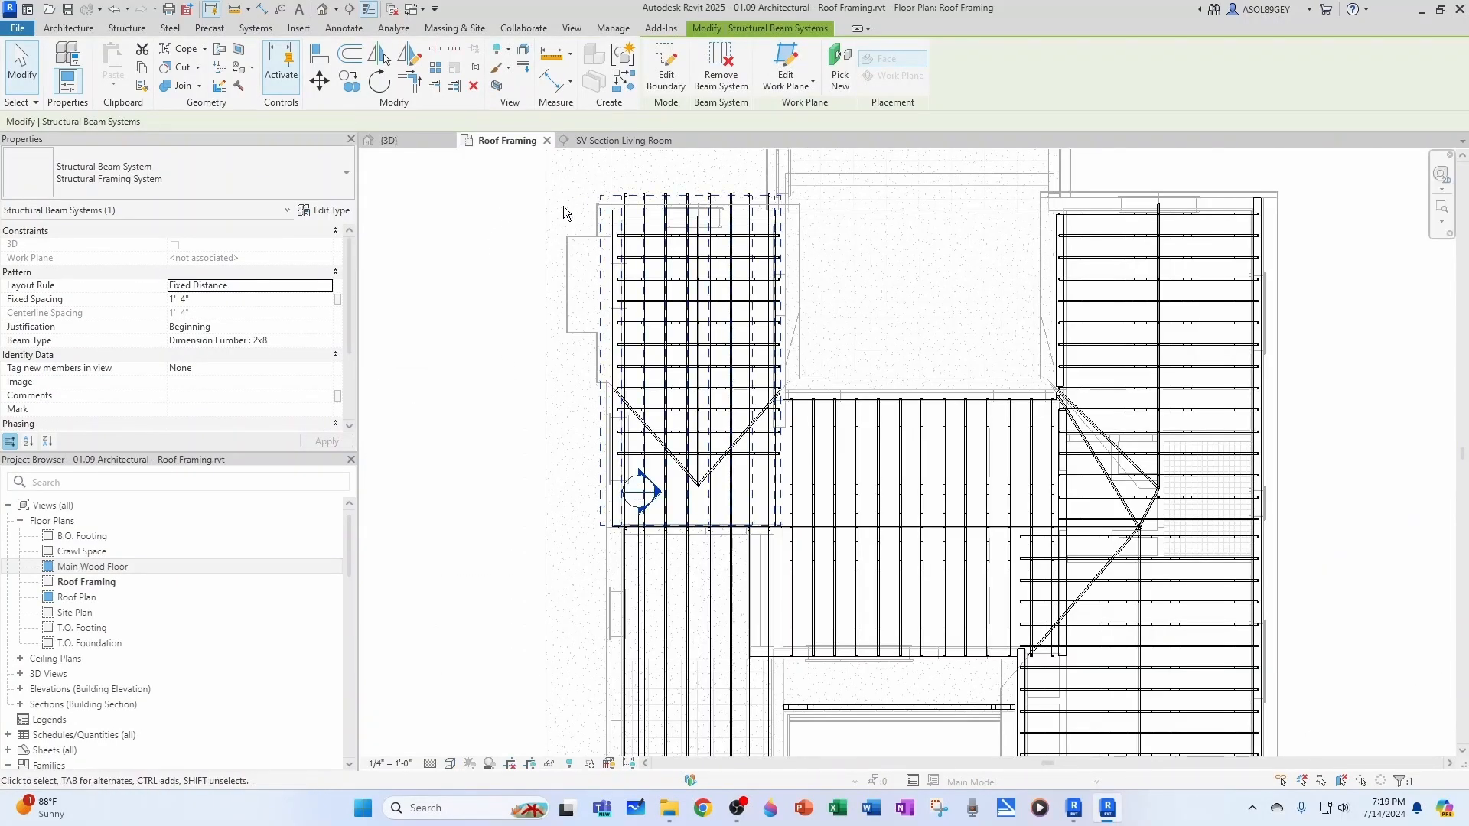
{"action": "left_click", "coordinate": [666, 67]}
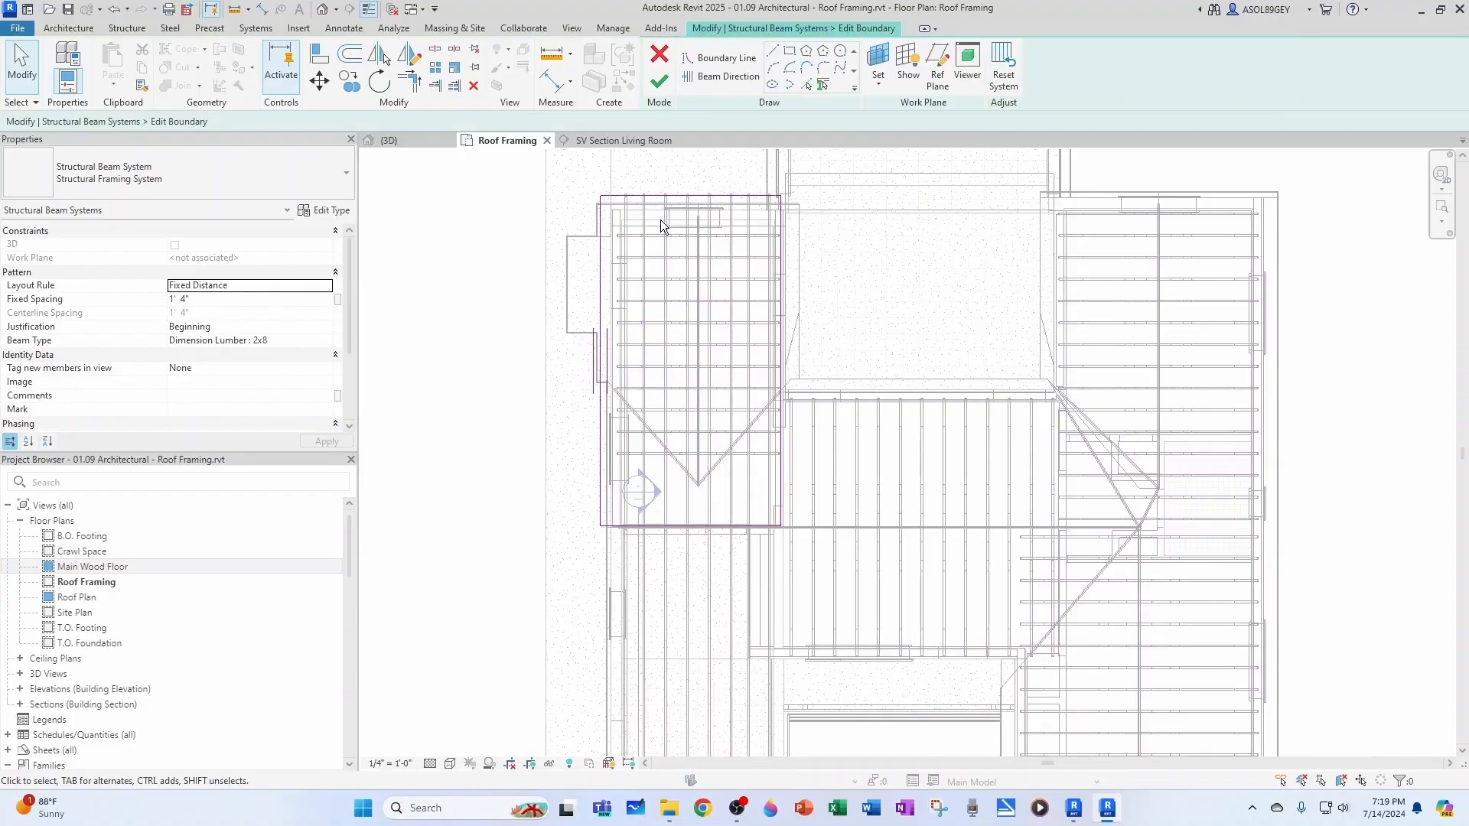
{"action": "scroll", "coordinate": [663, 401], "scroll_direction": "up", "scroll_amount": 4}
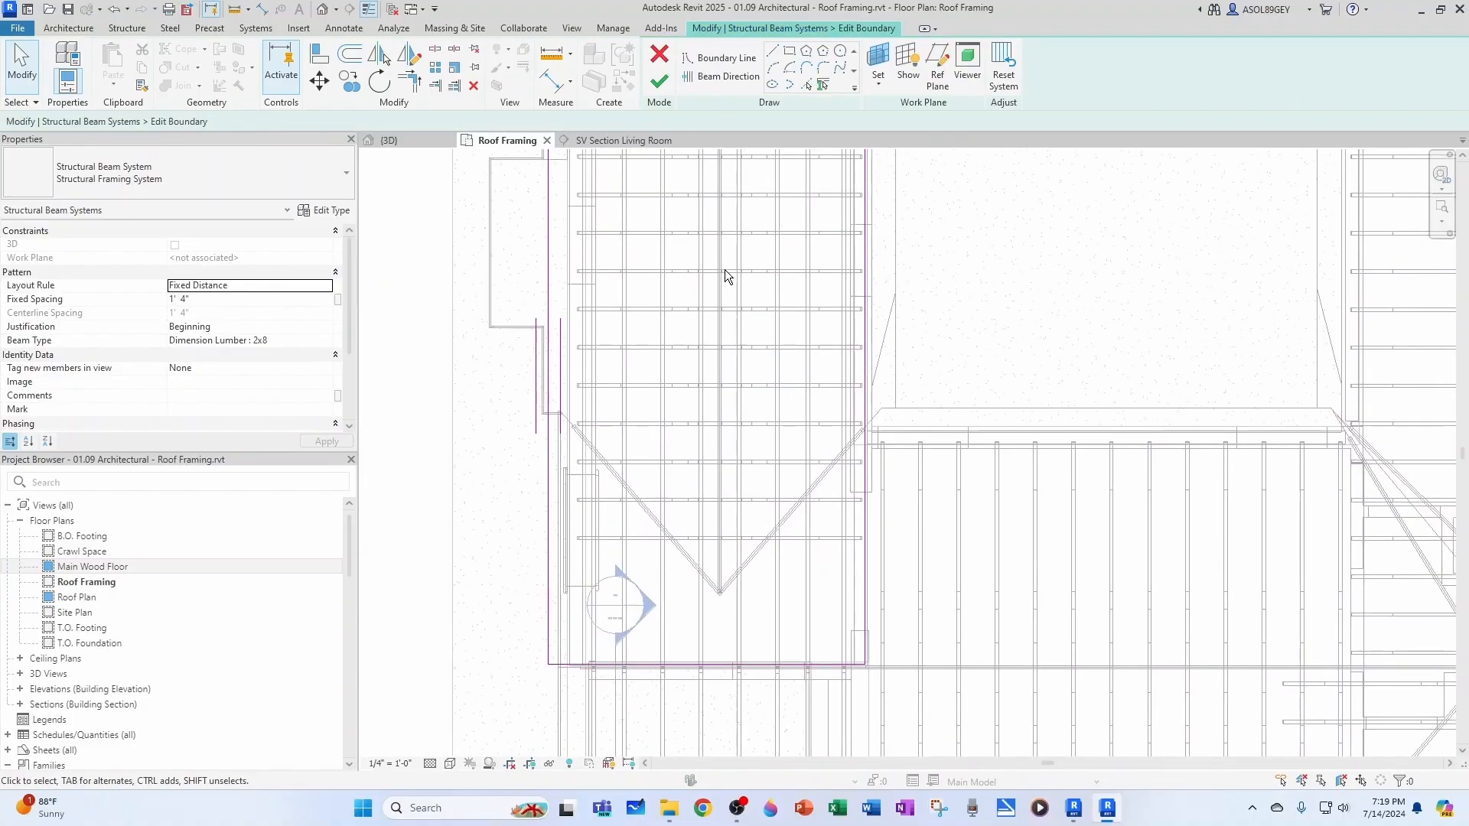
{"action": "left_click", "coordinate": [810, 85]}
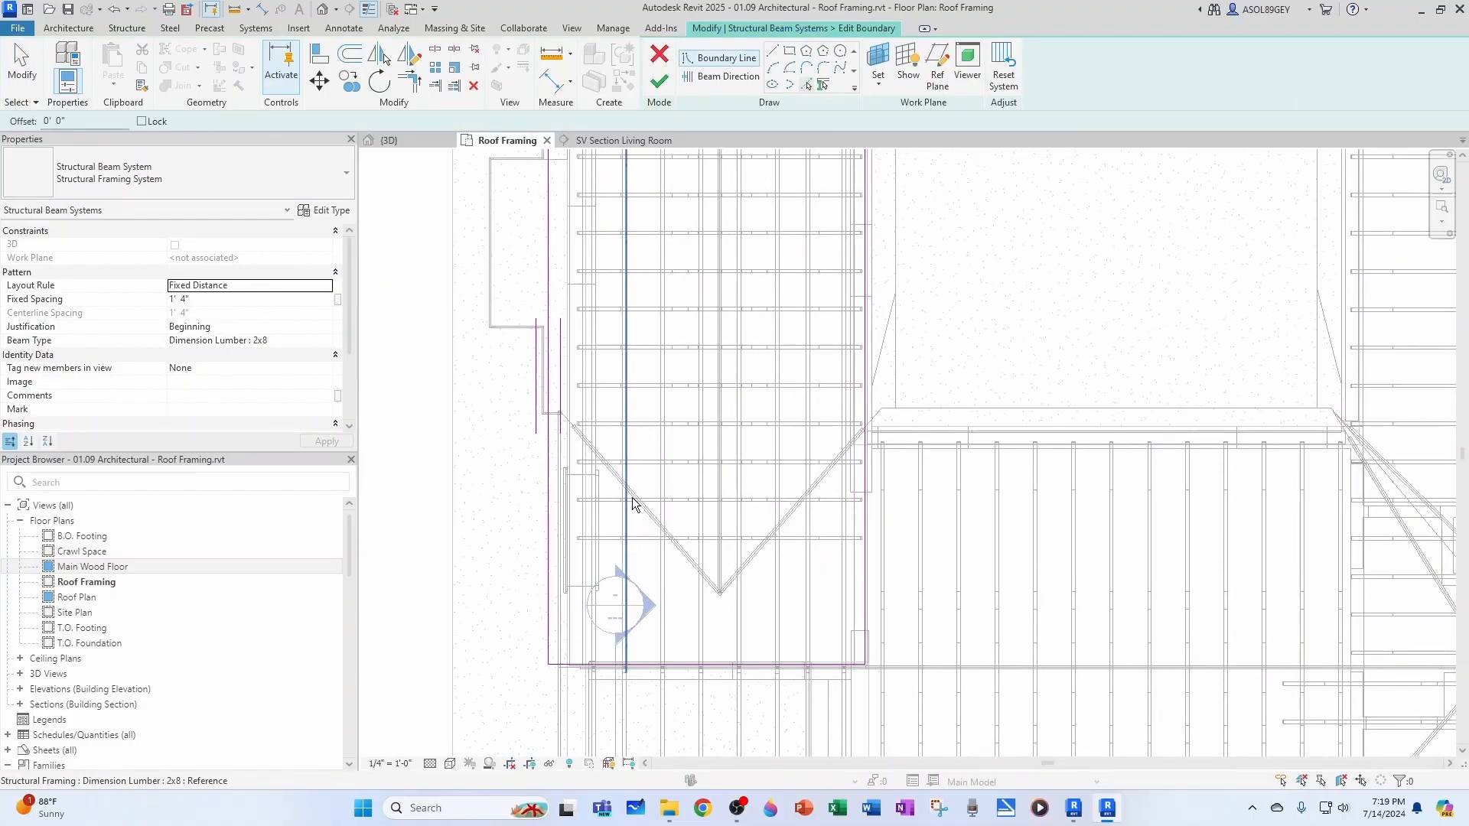
{"action": "scroll", "coordinate": [632, 497], "scroll_direction": "up", "scroll_amount": 2}
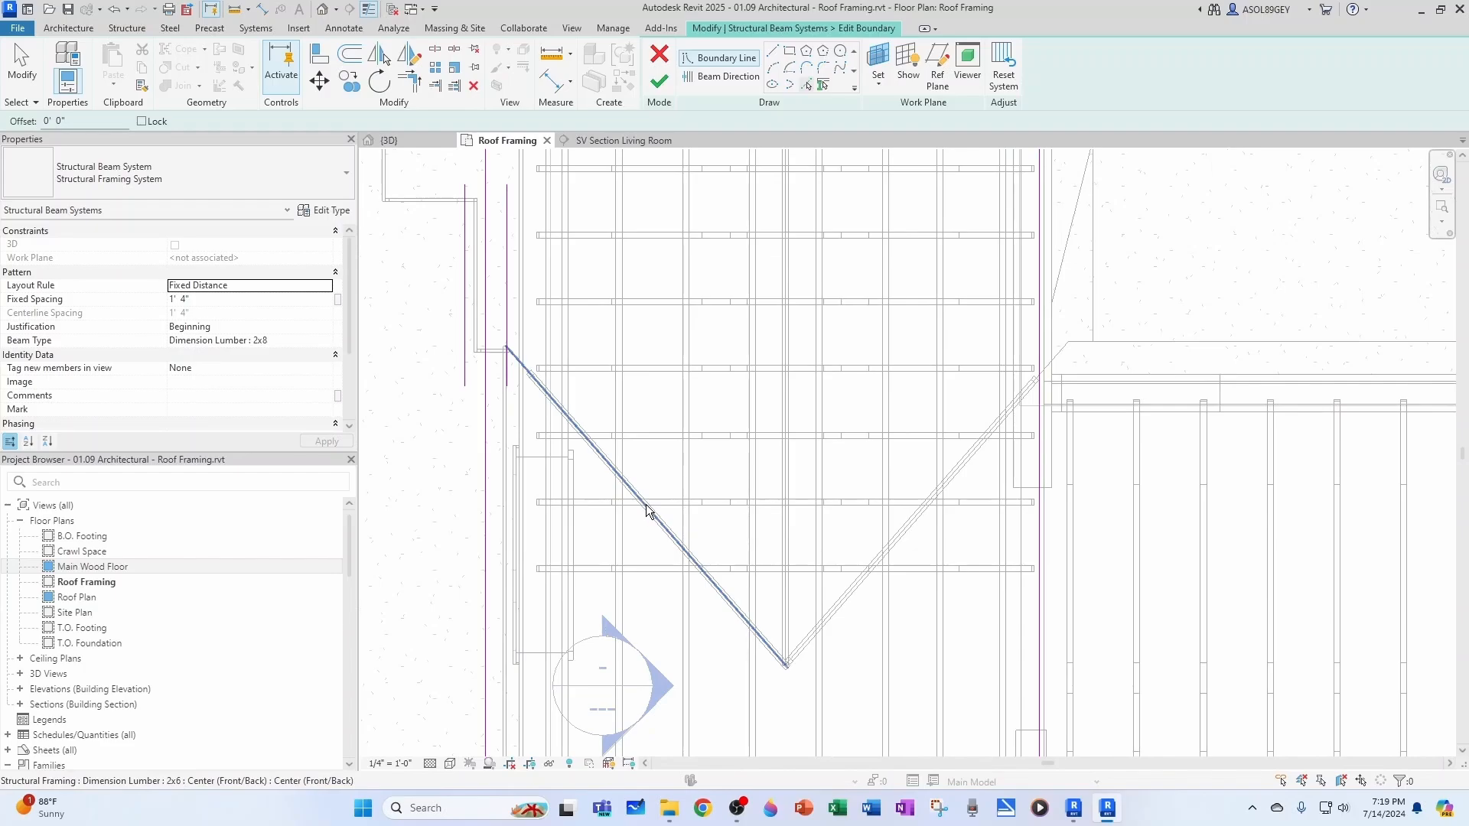
{"action": "left_click", "coordinate": [647, 511]}
{"action": "left_click", "coordinate": [911, 520]}
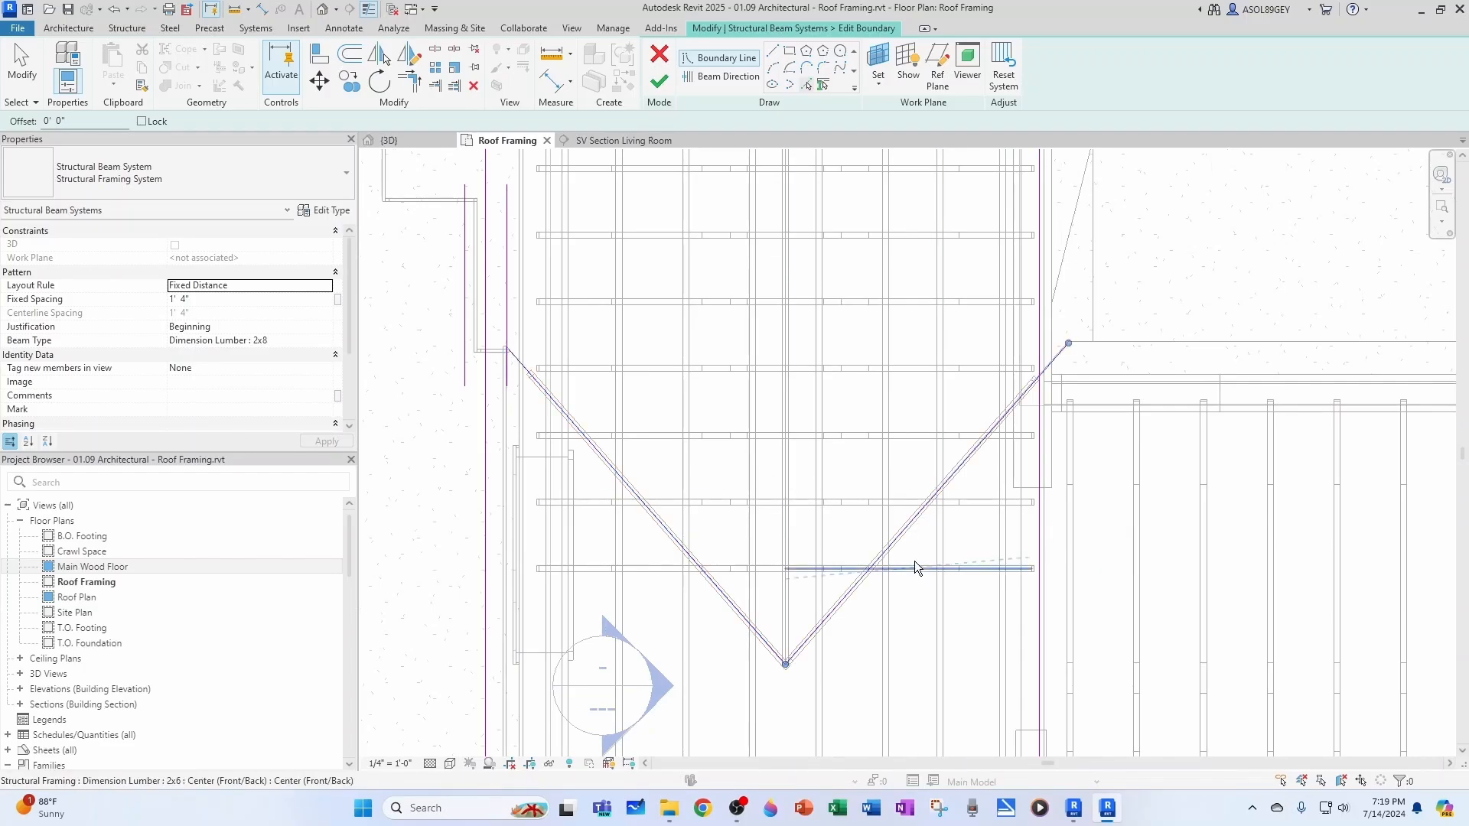
Trim the east and west boundary lines to corners with the new valley lines, keeping the portions to the south
{"action": "key", "text": "Escape"}
{"action": "key", "text": "t"}
{"action": "key", "text": "r"}
{"action": "scroll", "coordinate": [1026, 421], "scroll_direction": "up", "scroll_amount": 2}
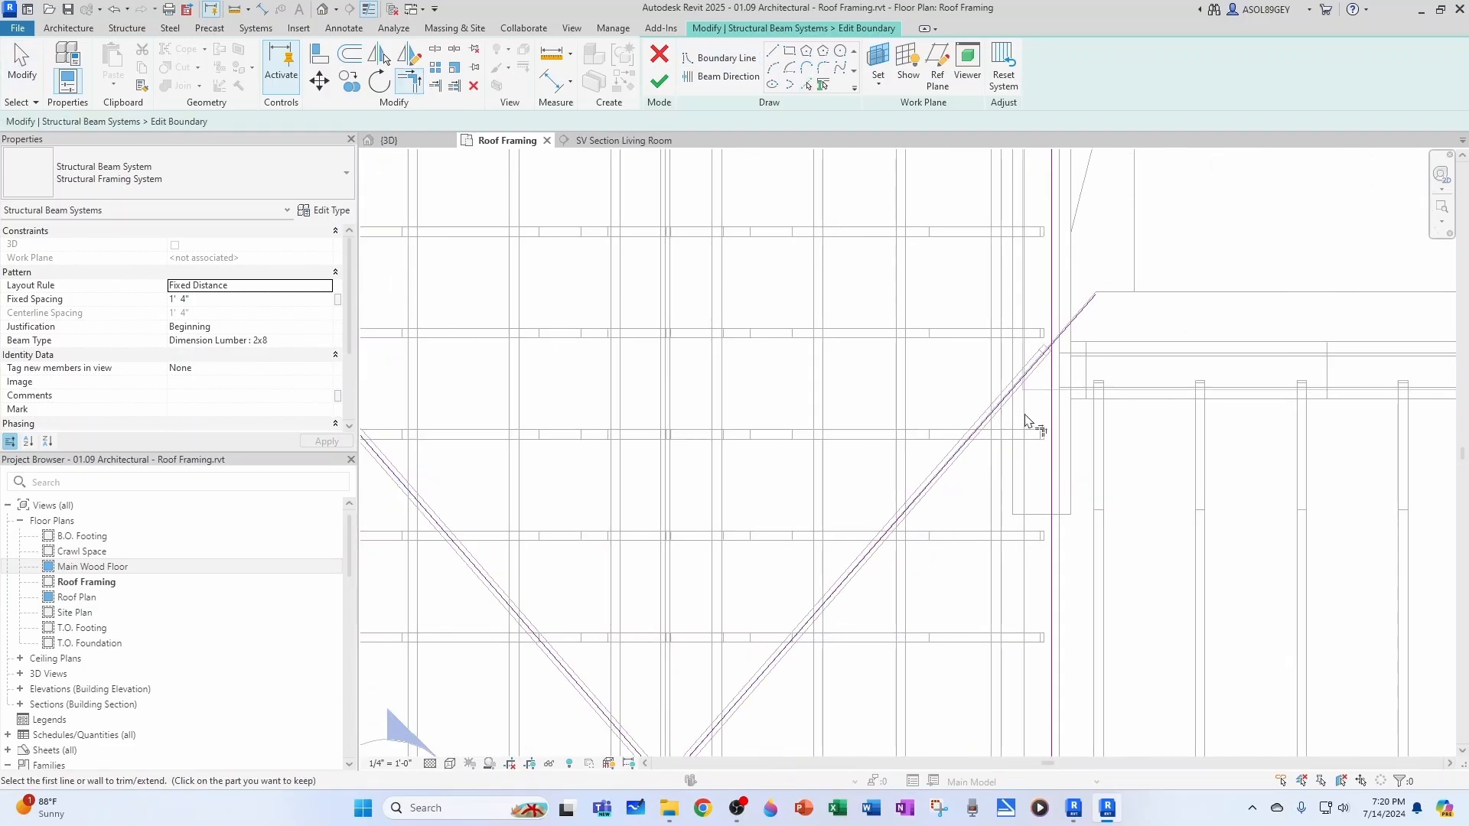
{"action": "left_click", "coordinate": [1040, 372]}
{"action": "left_click", "coordinate": [1055, 382]}
{"action": "scroll", "coordinate": [956, 502], "scroll_direction": "down", "scroll_amount": 2}
{"action": "scroll", "coordinate": [558, 451], "scroll_direction": "up", "scroll_amount": 2}
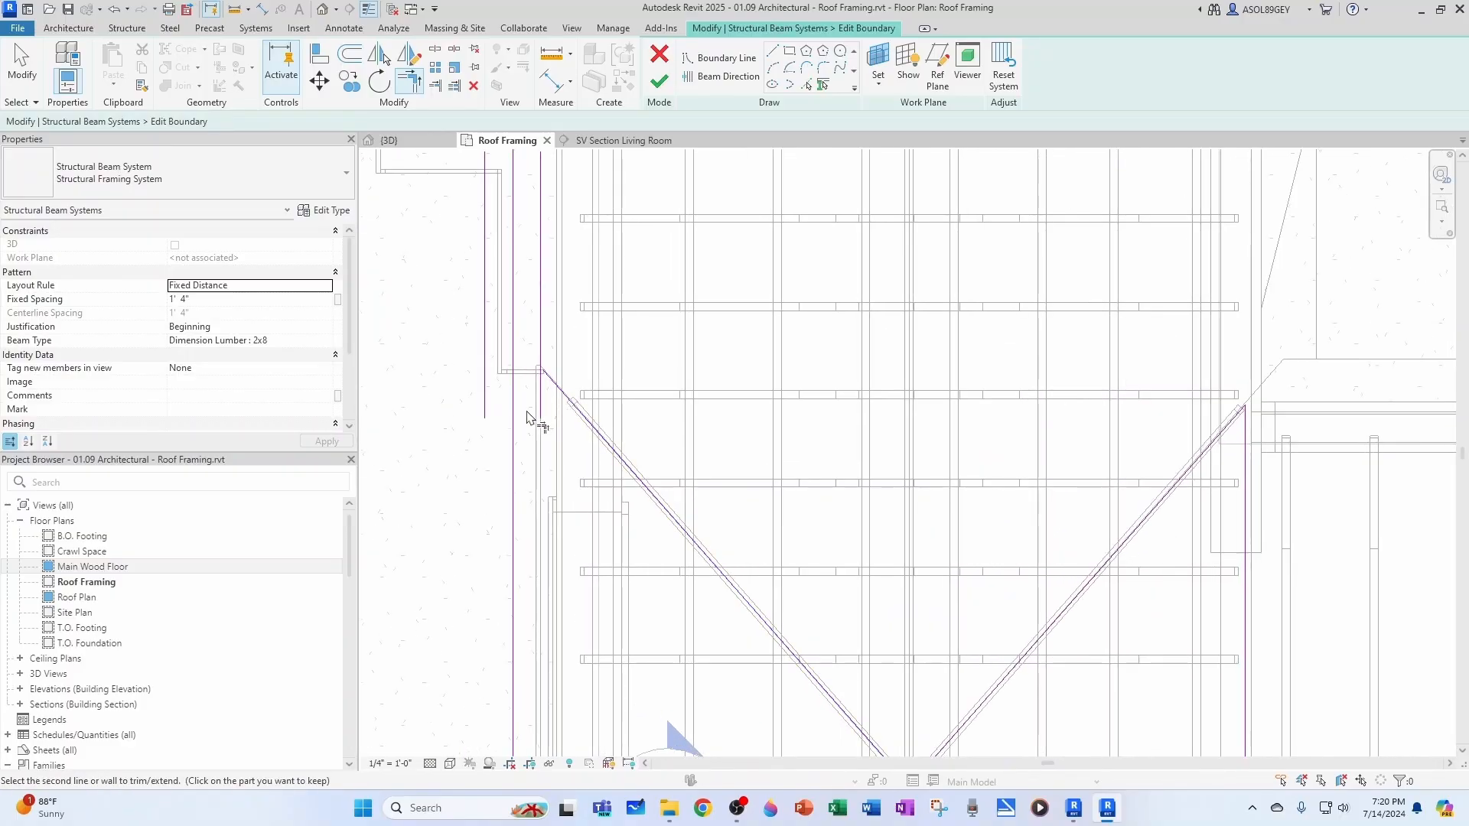
{"action": "key", "text": "Escape"}
Delete the leftover north boundary line and finish the rafter system's boundary edit
{"action": "scroll", "coordinate": [589, 482], "scroll_direction": "down", "scroll_amount": 5}
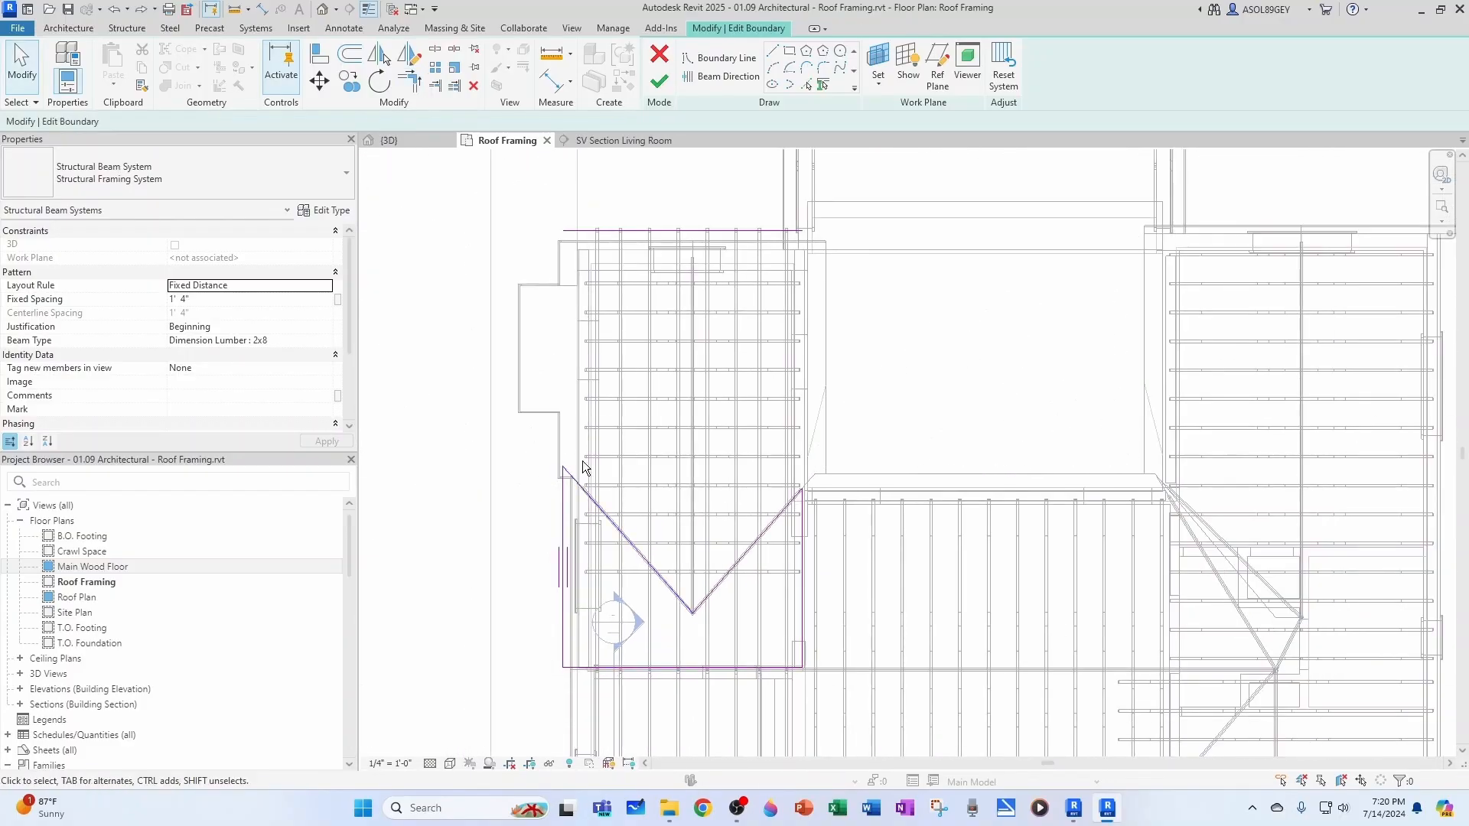
{"action": "left_click", "coordinate": [641, 229]}
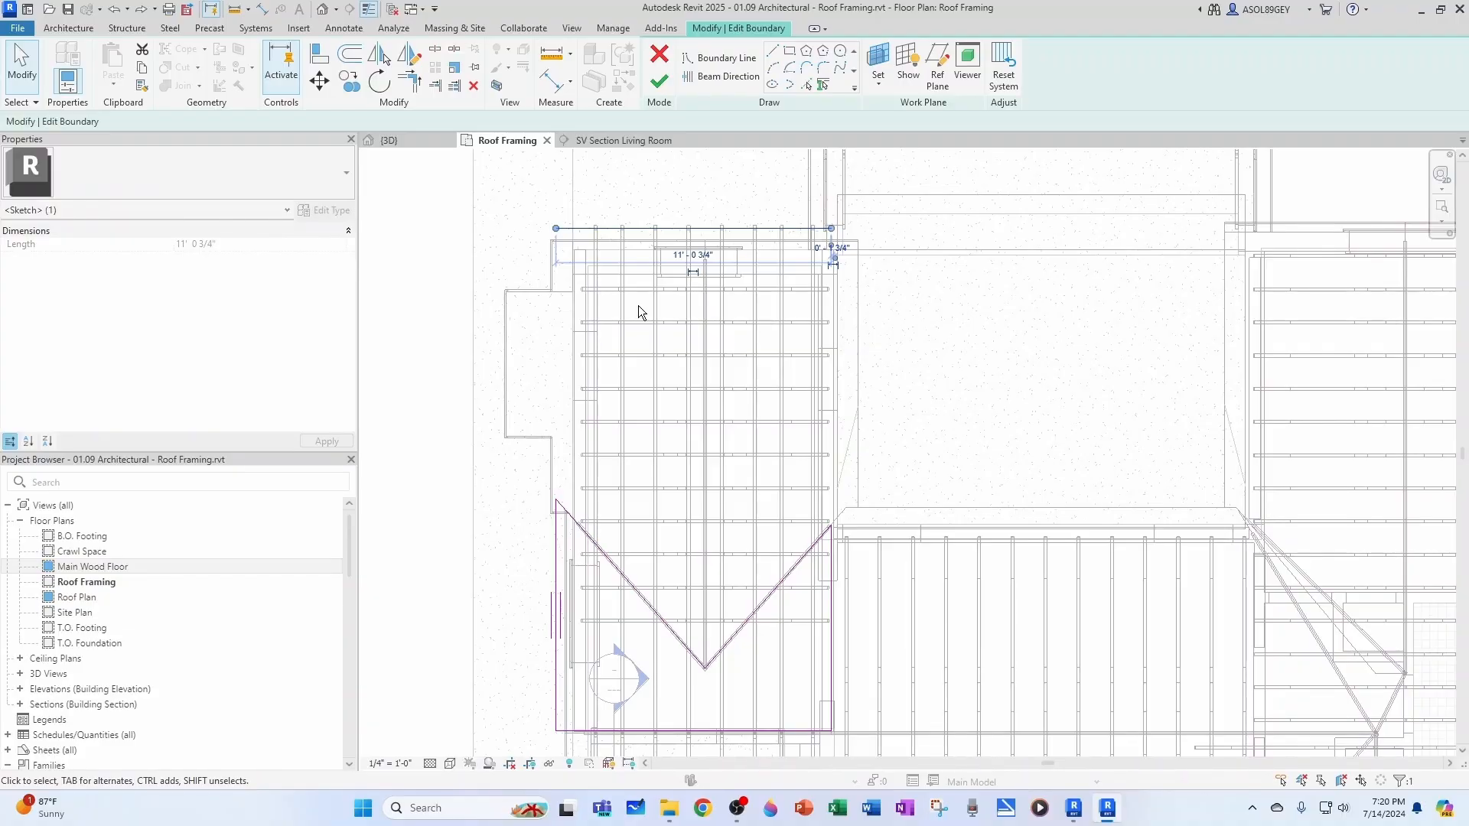
{"action": "key", "text": "Delete"}
{"action": "left_click", "coordinate": [657, 83]}
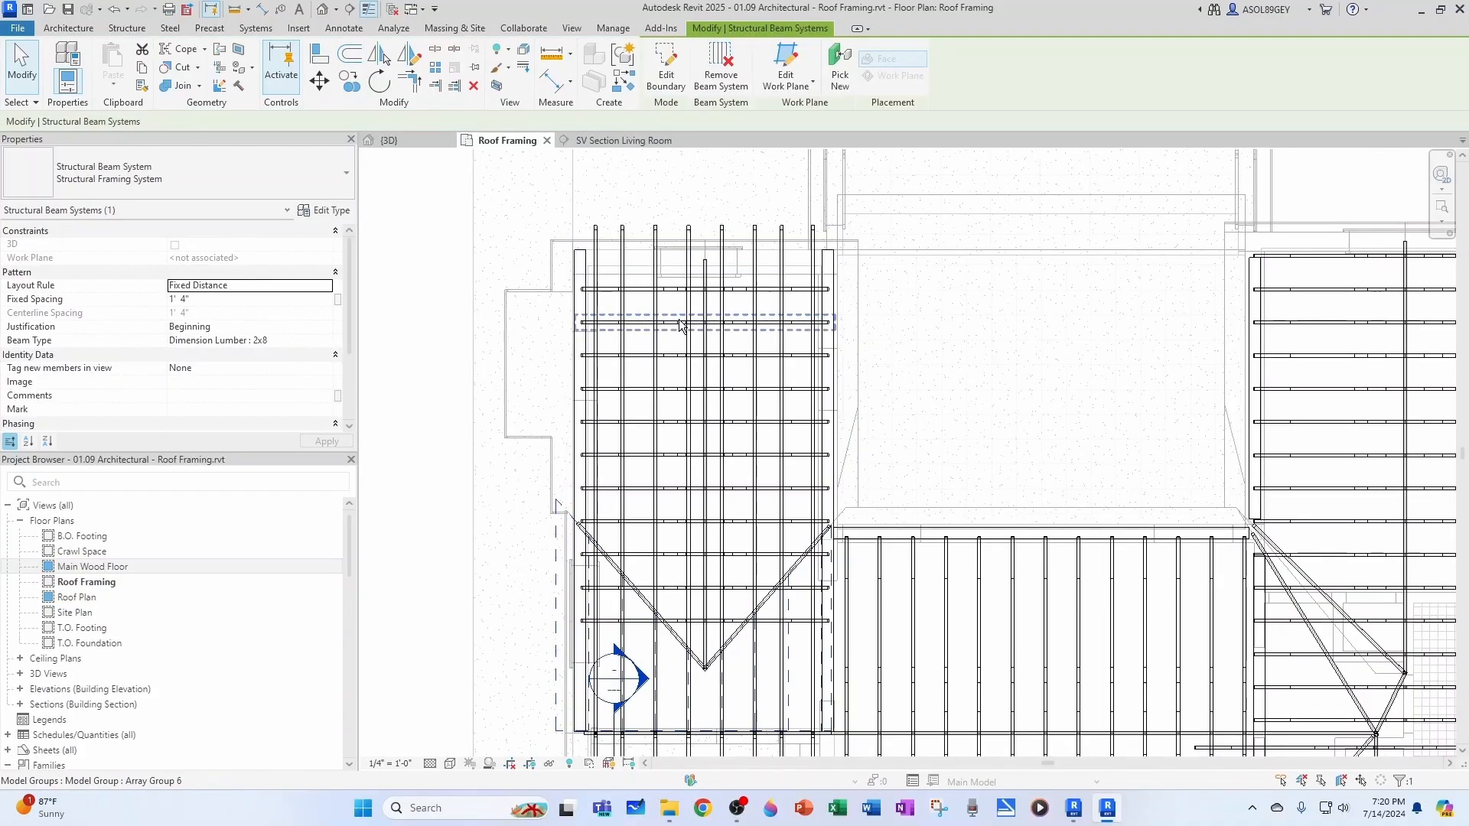
{"action": "key", "text": "Escape"}
Shorten the north end of the mirrored system's westernmost 2x8 rafter to the west valley beam
{"action": "scroll", "coordinate": [1059, 452], "scroll_direction": "down", "scroll_amount": 2}
{"action": "scroll", "coordinate": [691, 434], "scroll_direction": "up", "scroll_amount": 3}
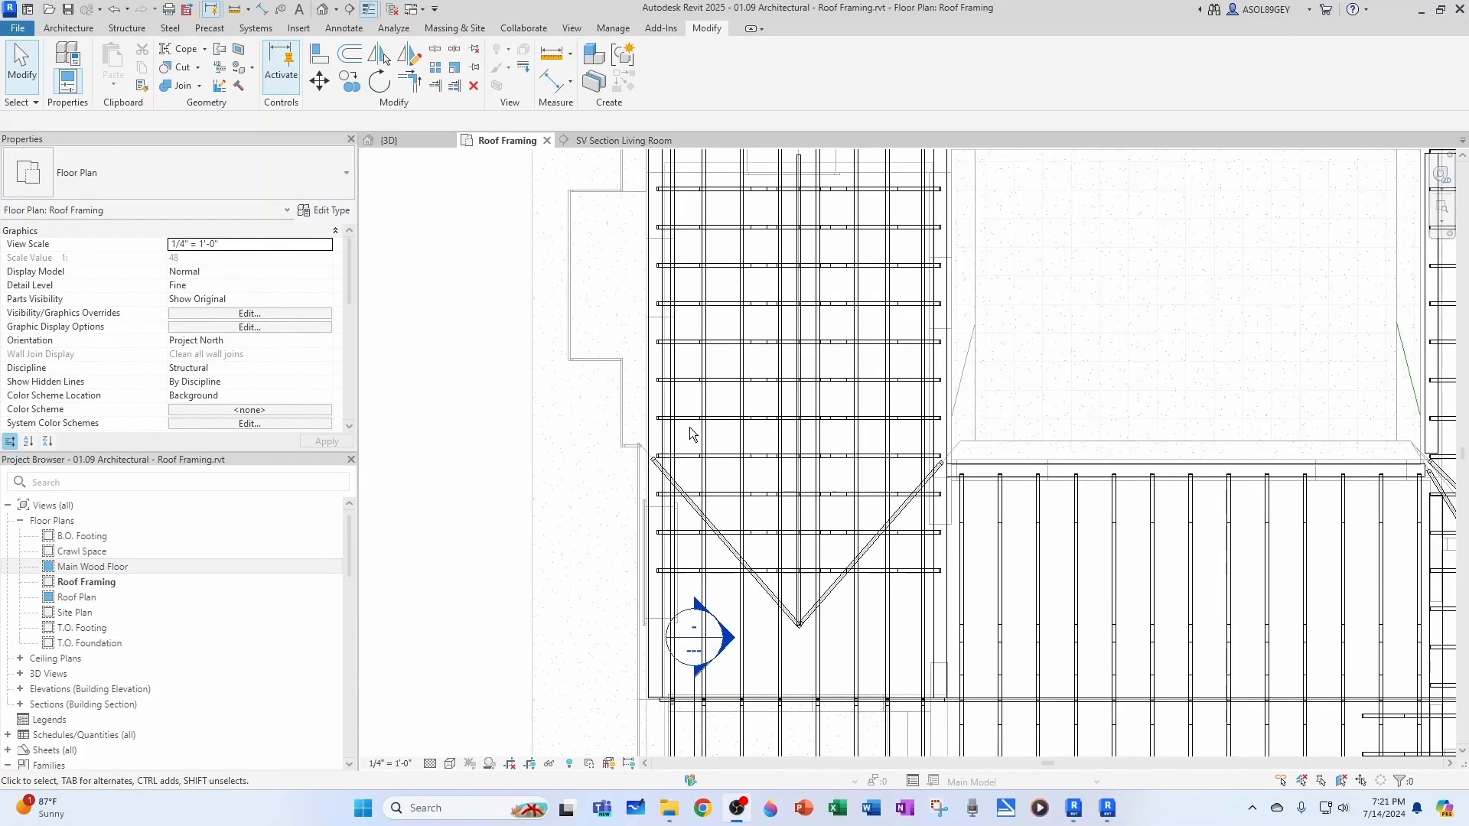
{"action": "left_click", "coordinate": [672, 442]}
{"action": "scroll", "coordinate": [714, 494], "scroll_direction": "down", "scroll_amount": 2}
{"action": "scroll", "coordinate": [692, 292], "scroll_direction": "up", "scroll_amount": 2}
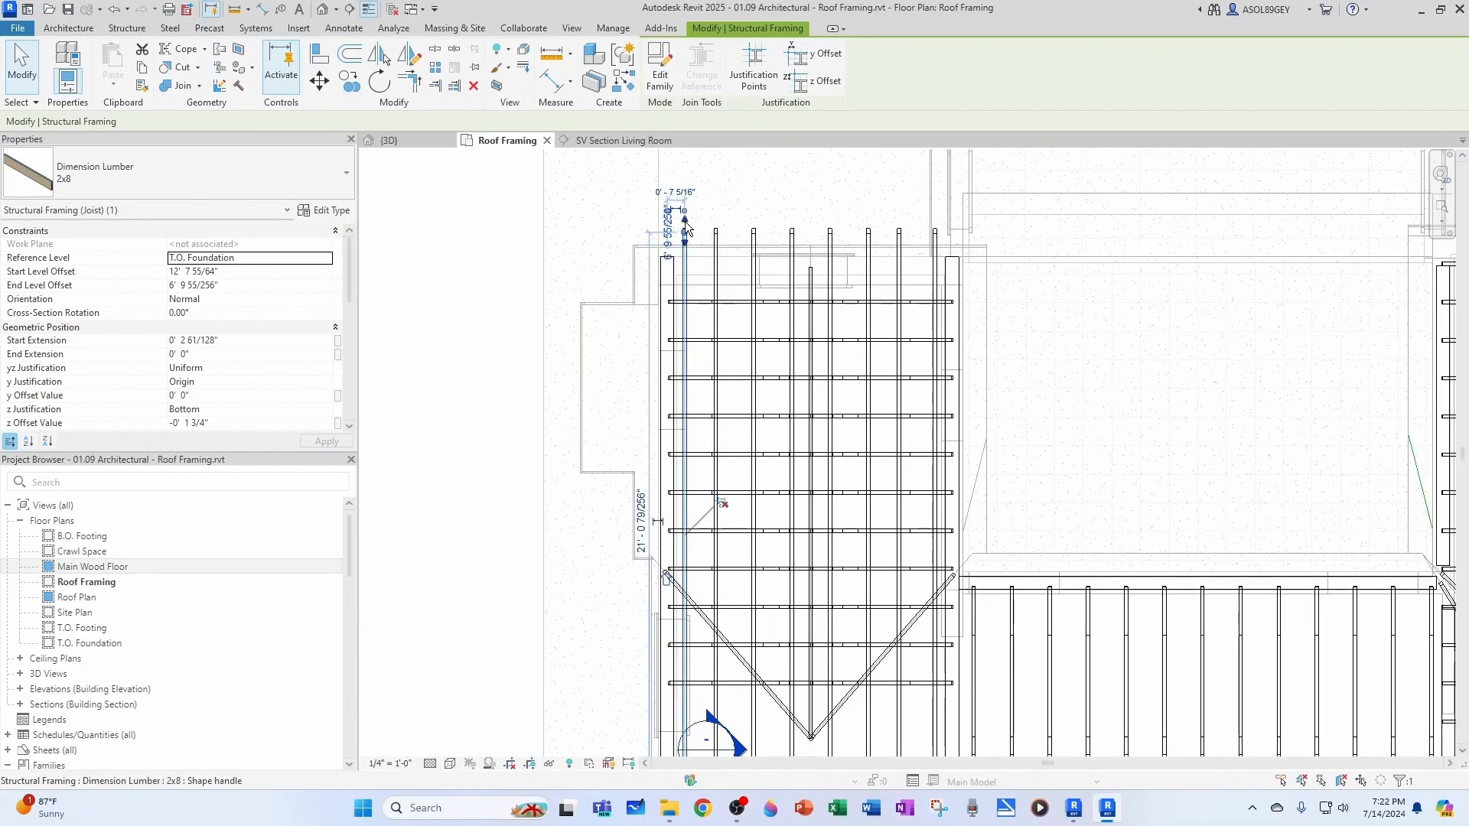
{"action": "left_click_drag", "start_coordinate": [687, 227], "coordinate": [688, 588]}
{"action": "left_click_drag", "start_coordinate": [687, 597], "coordinate": [685, 593]}
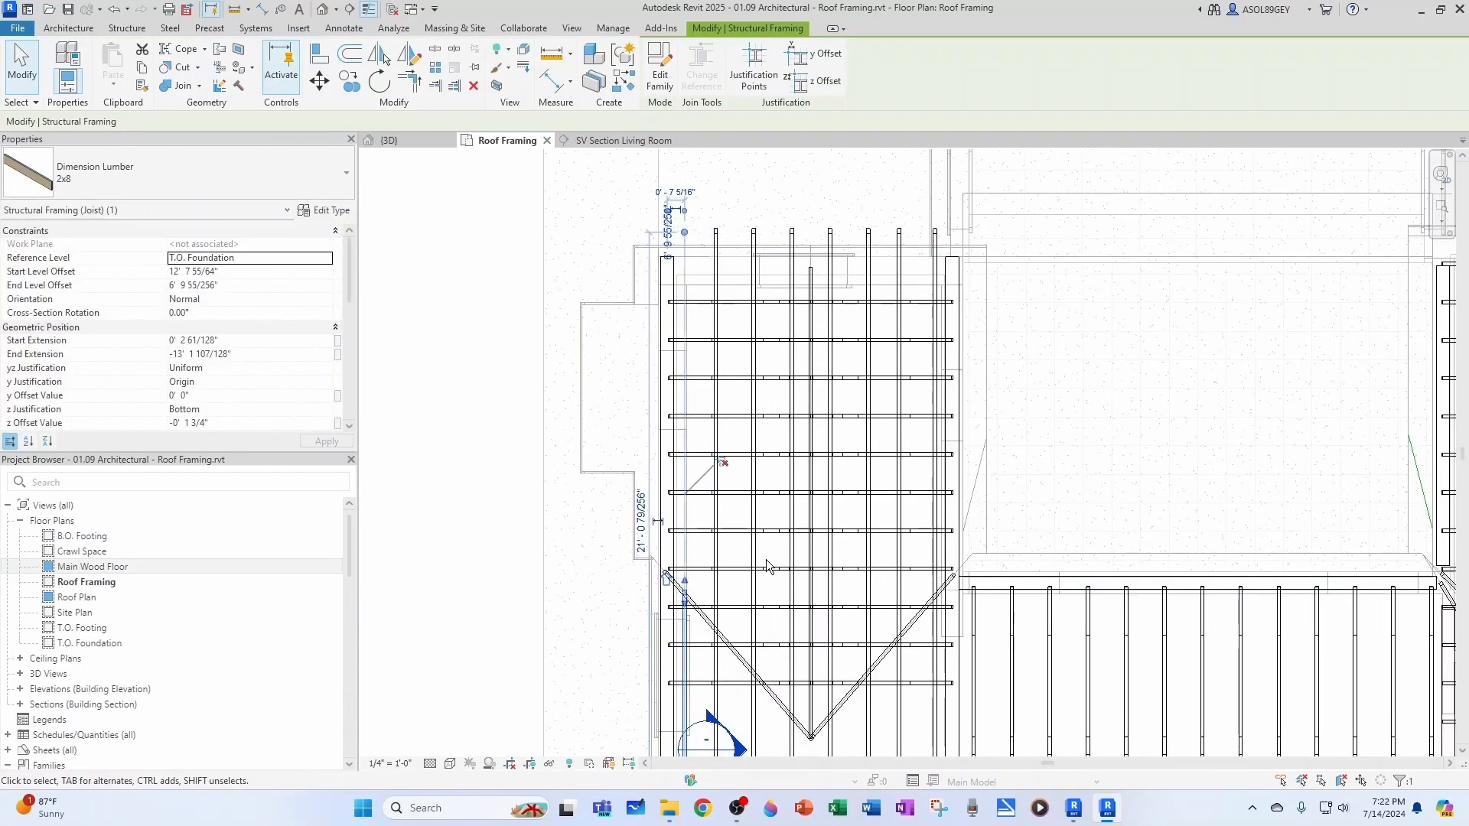
Pull back the north ends of the second, third and fourth 2x8 rafters from the west to the west valley beam
{"action": "left_click", "coordinate": [765, 560]}
{"action": "left_click", "coordinate": [719, 502]}
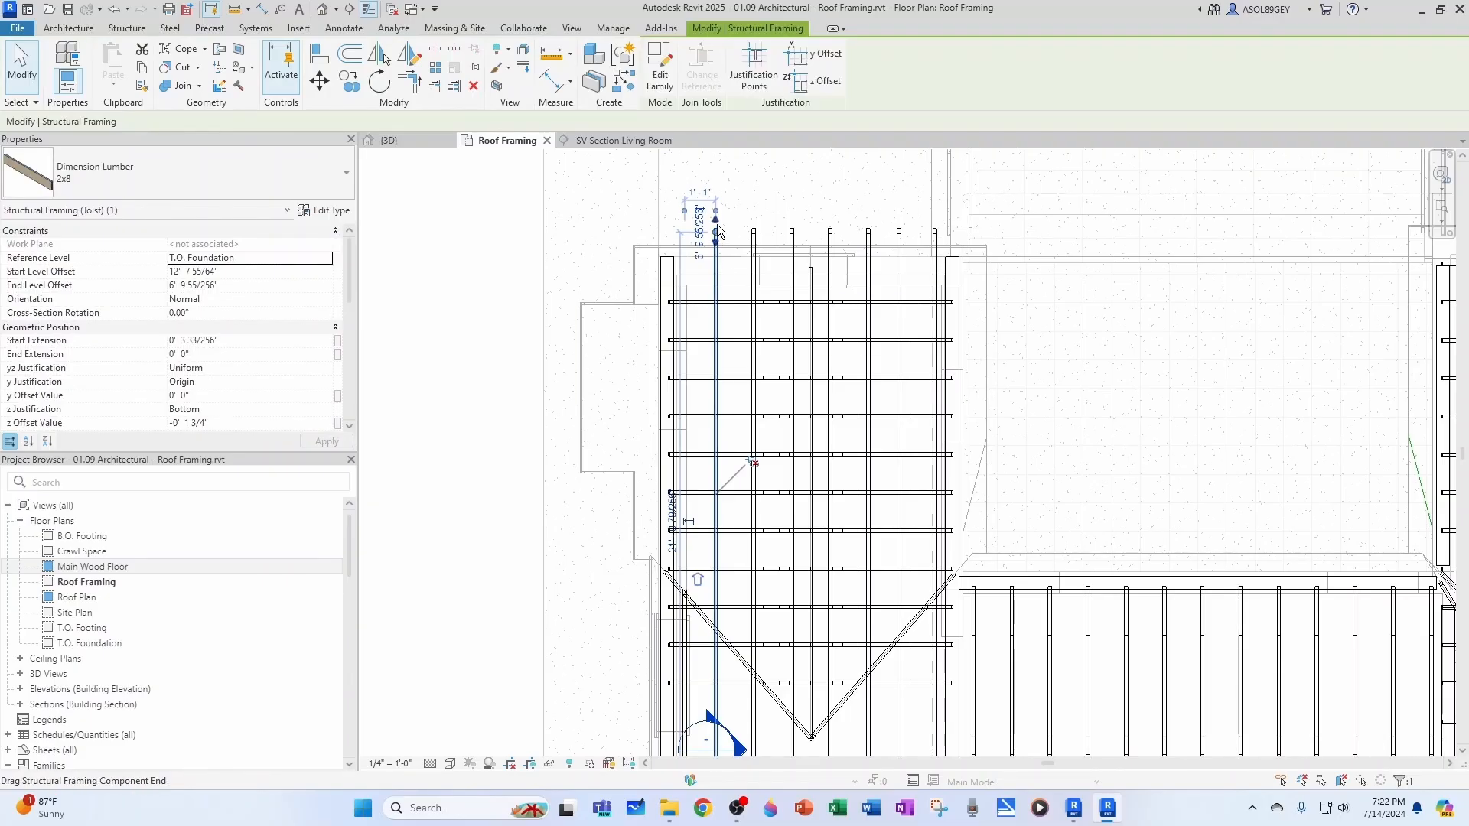
{"action": "left_click_drag", "start_coordinate": [719, 219], "coordinate": [717, 630]}
{"action": "left_click", "coordinate": [741, 636]}
{"action": "left_click", "coordinate": [755, 662]}
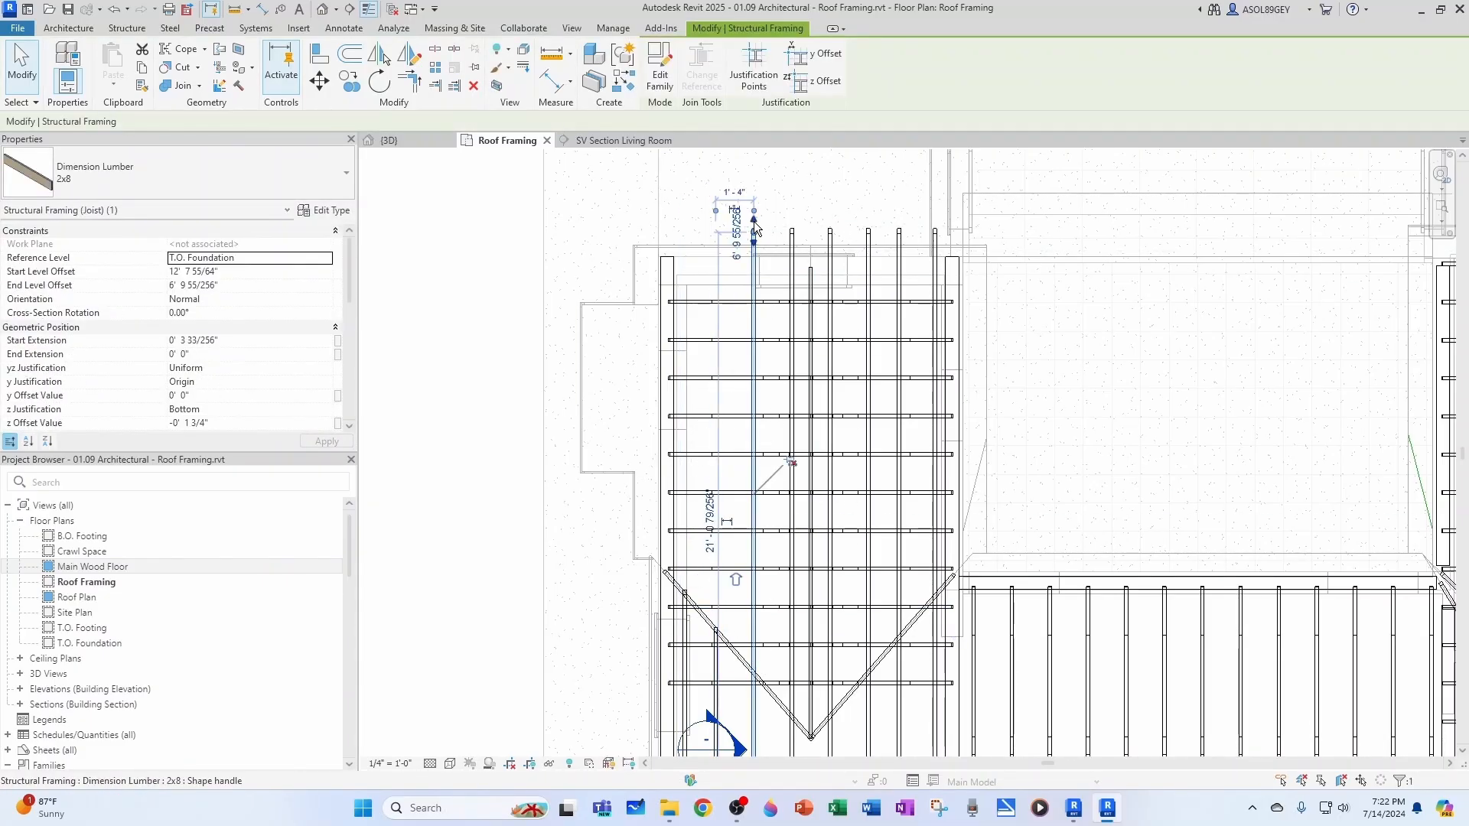
{"action": "left_click_drag", "start_coordinate": [754, 223], "coordinate": [754, 671]}
{"action": "left_click", "coordinate": [792, 689]}
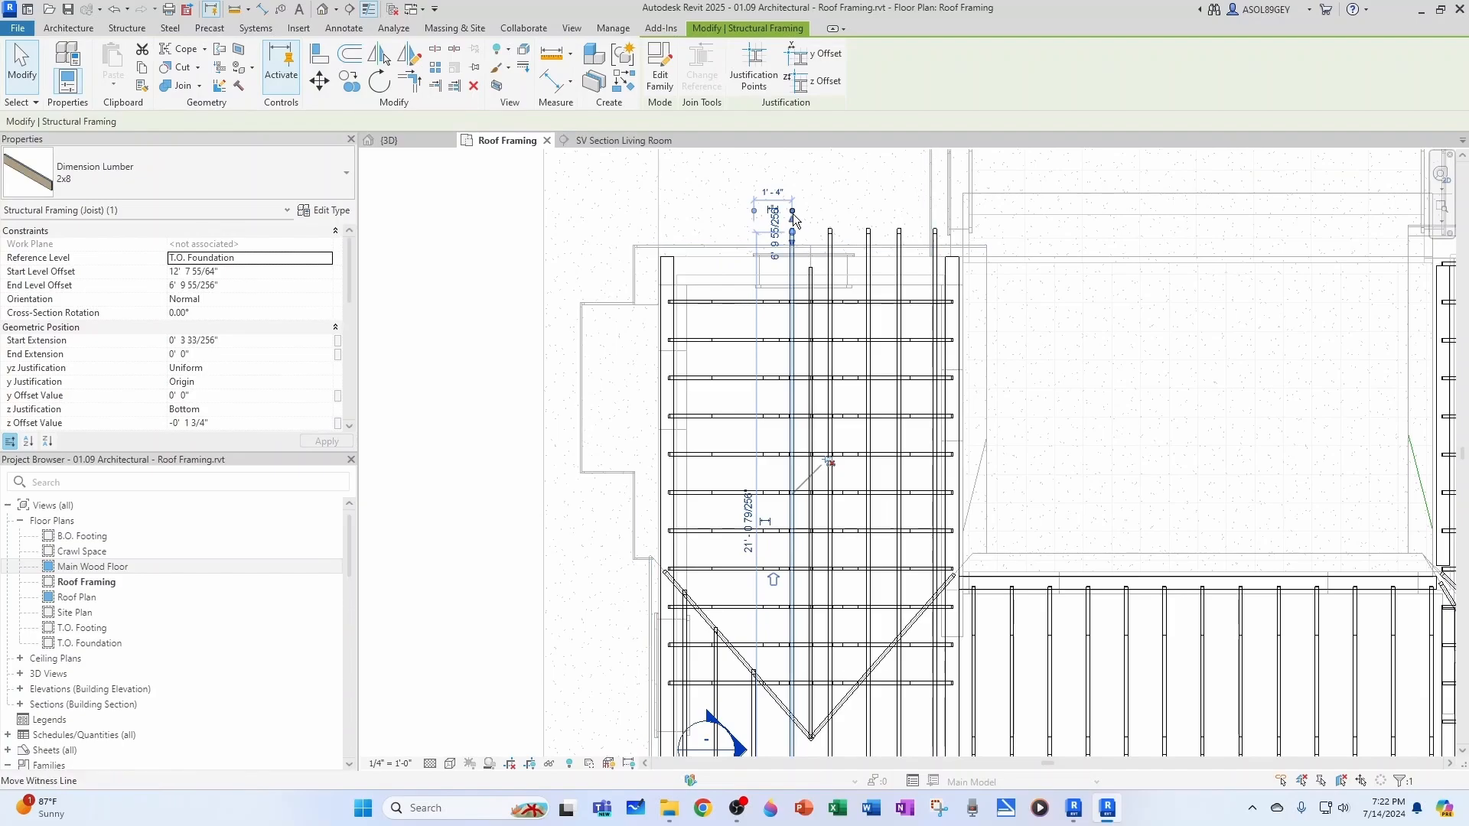
{"action": "left_click_drag", "start_coordinate": [793, 214], "coordinate": [794, 539]}
{"action": "left_click_drag", "start_coordinate": [793, 719], "coordinate": [792, 718]}
Shorten the two 2x8 rafters just east of the wing's ridge so their north ends meet the east valley beam
{"action": "left_click", "coordinate": [830, 689]}
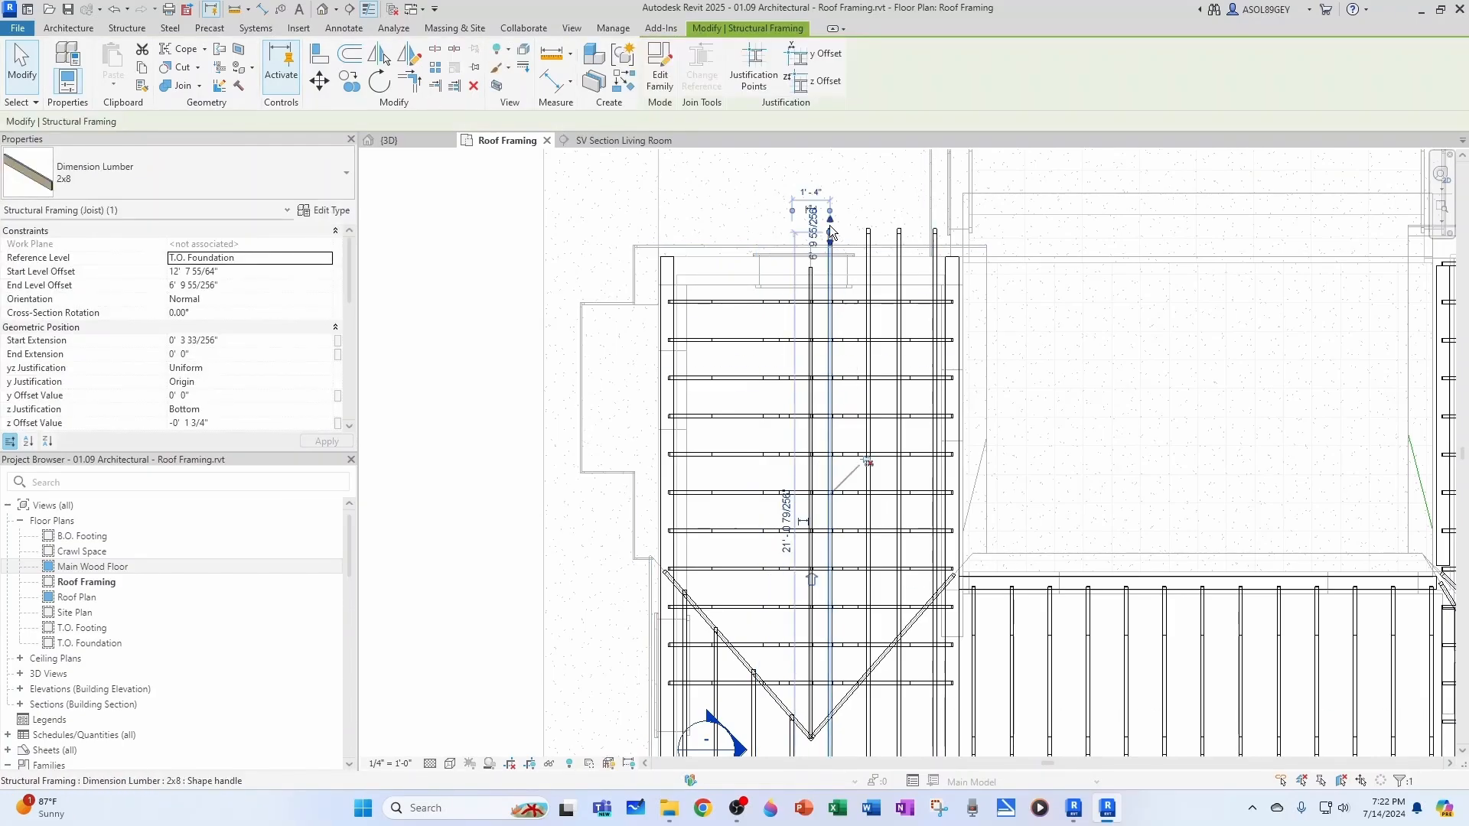
{"action": "left_click_drag", "start_coordinate": [830, 230], "coordinate": [830, 716]}
{"action": "left_click", "coordinate": [889, 610]}
{"action": "left_click", "coordinate": [869, 429]}
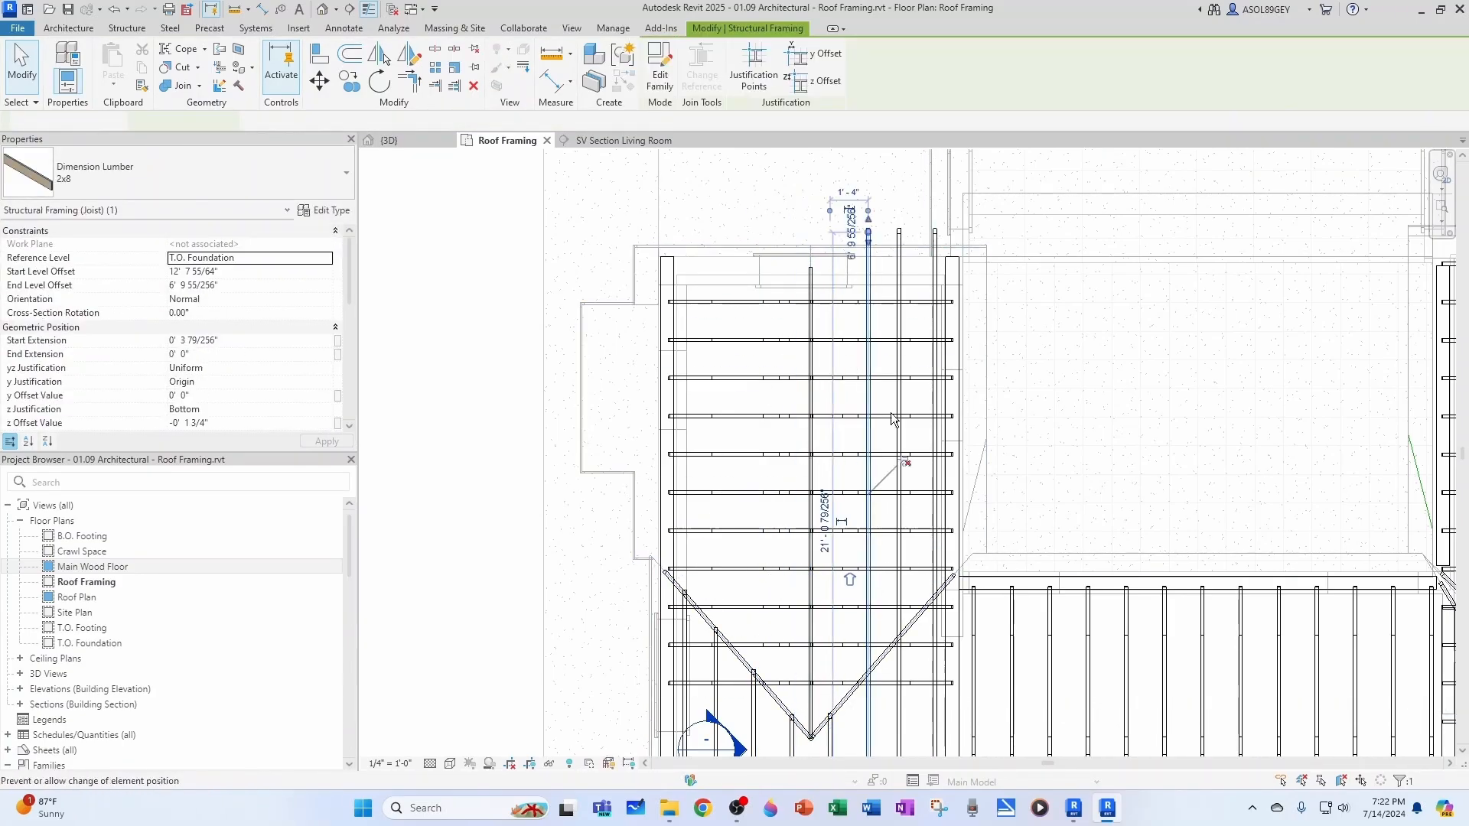
{"action": "left_click", "coordinate": [892, 420]}
{"action": "left_click", "coordinate": [871, 523]}
{"action": "left_click_drag", "start_coordinate": [868, 231], "coordinate": [870, 676]}
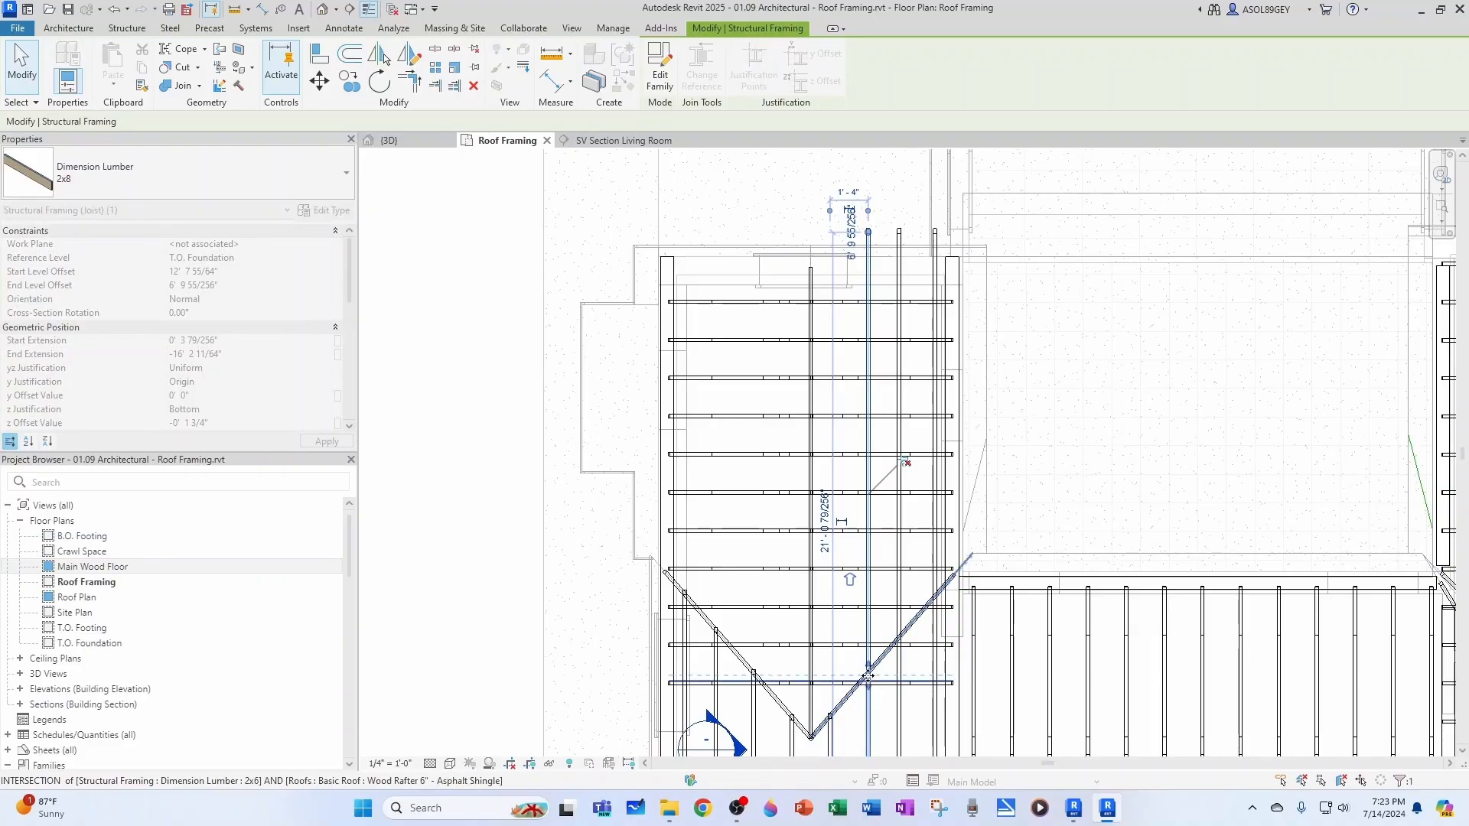
Pull back the north ends of the two easternmost 2x8 rafters to the east valley beam
{"action": "left_click", "coordinate": [899, 429]}
{"action": "left_click_drag", "start_coordinate": [900, 231], "coordinate": [900, 637]}
{"action": "left_click", "coordinate": [966, 536]}
{"action": "left_click", "coordinate": [937, 522]}
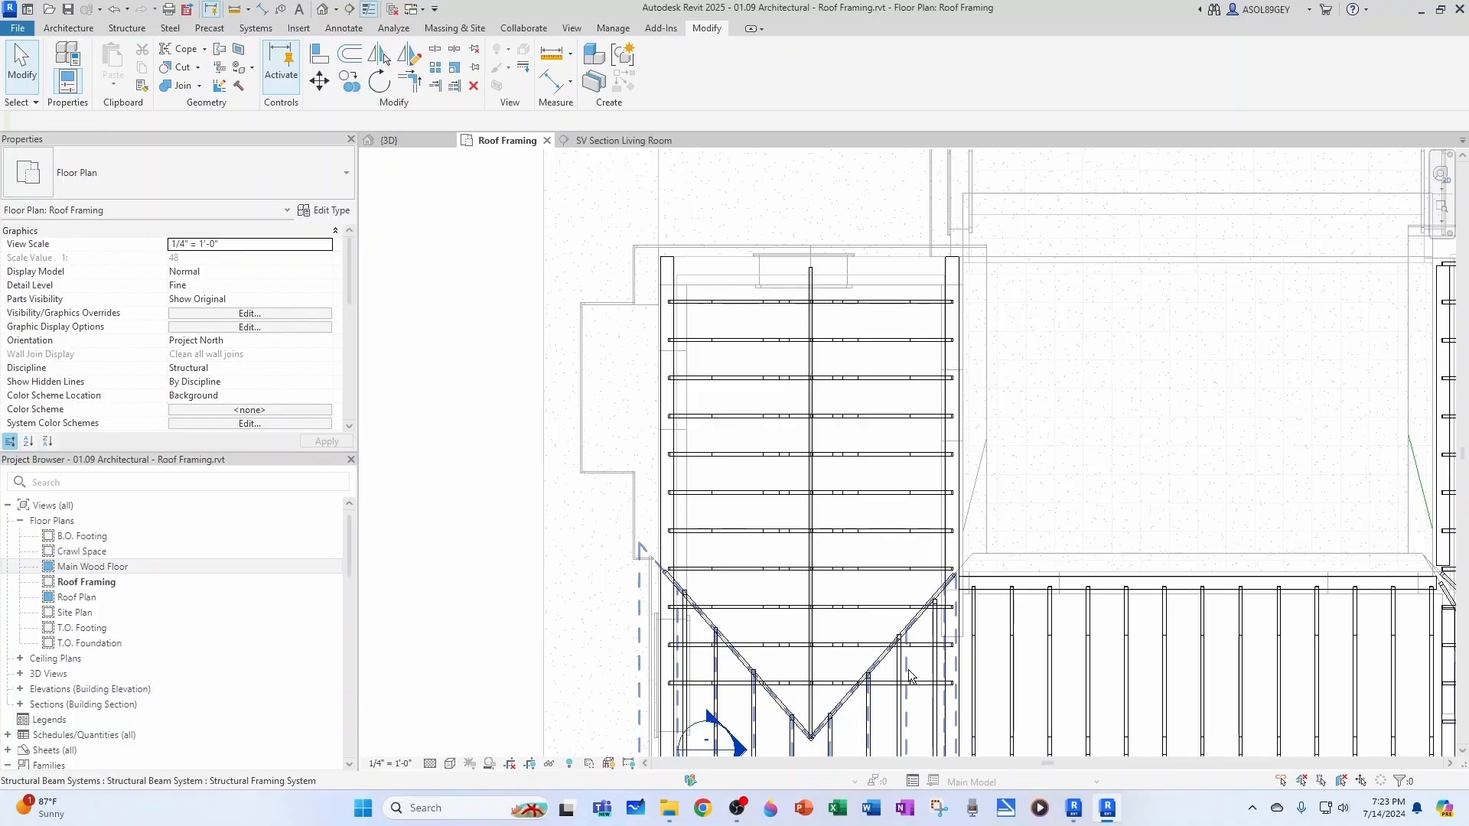
{"action": "left_click", "coordinate": [909, 677]}
{"action": "scroll", "coordinate": [843, 553], "scroll_direction": "down", "scroll_amount": 3}
{"action": "key", "text": "Escape"}
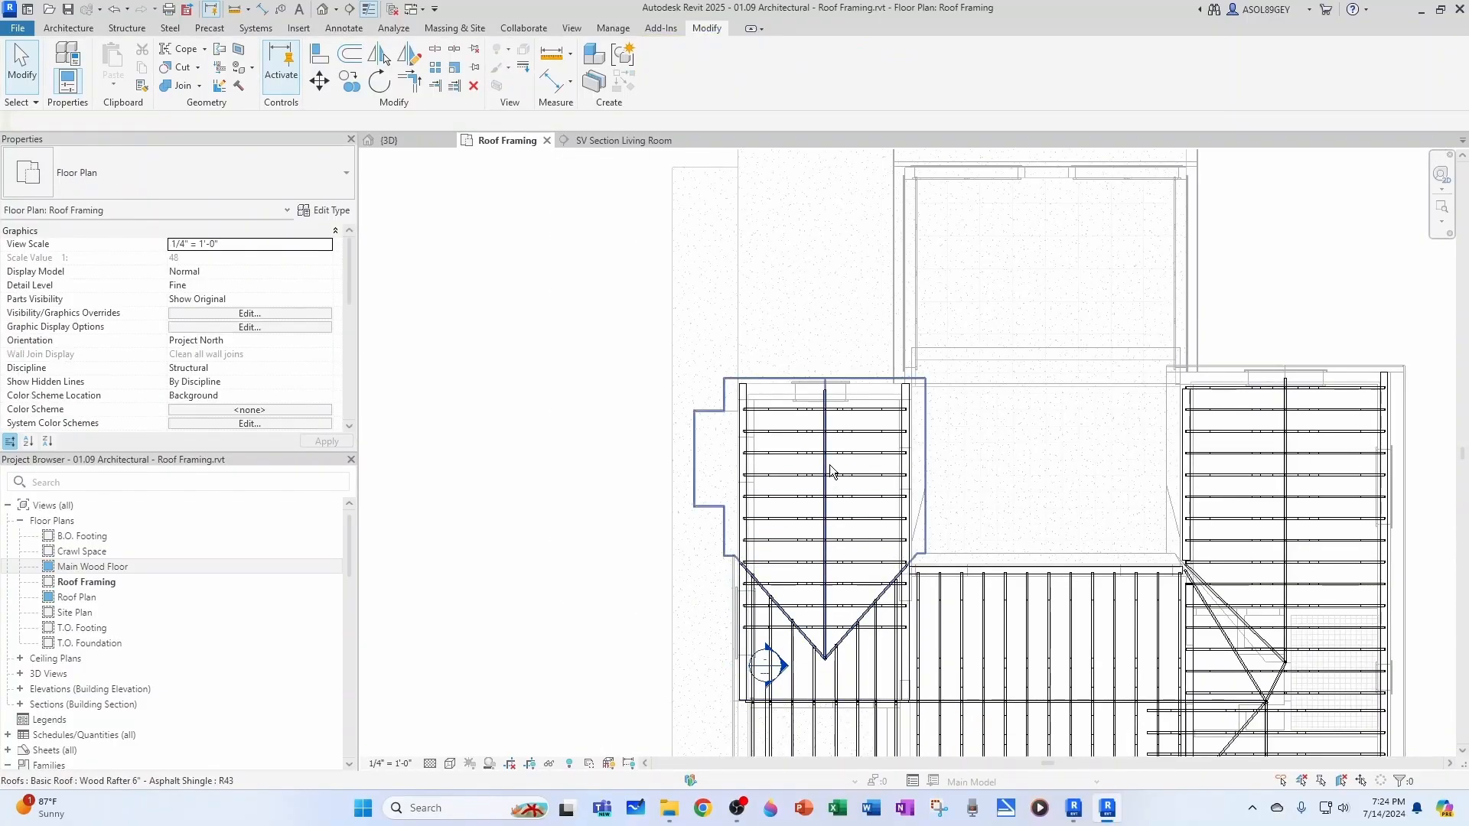
Examine the shortened rafters in the 3D view where they meet the valley beams and the main ridge
{"action": "left_click", "coordinate": [407, 142]}
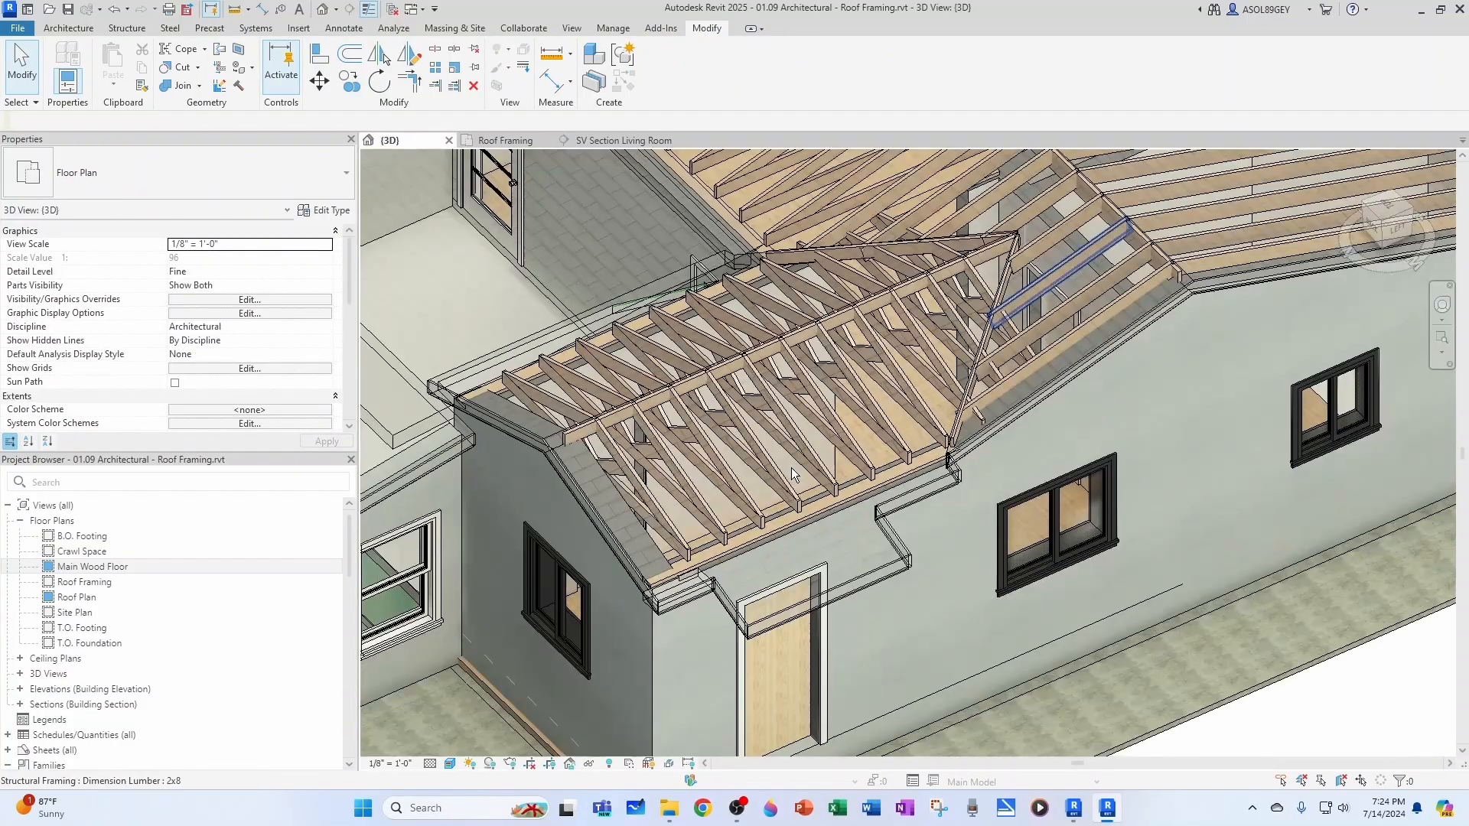
{"action": "middle_click_drag", "start_coordinate": [791, 466], "coordinate": [1056, 482], "text": "shift"}
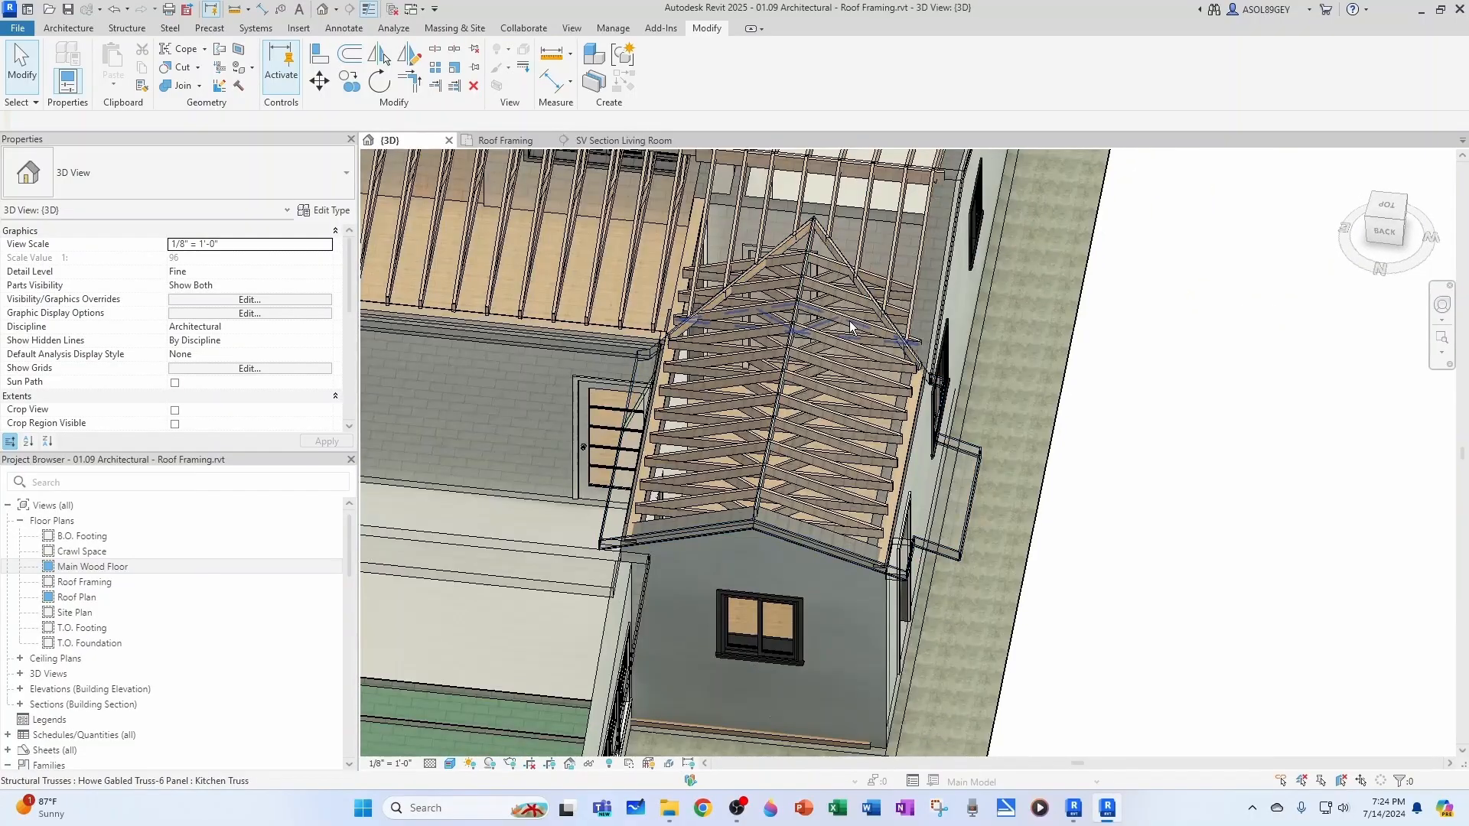
{"action": "middle_click_drag", "start_coordinate": [799, 283], "coordinate": [798, 592]}
{"action": "scroll", "coordinate": [797, 592], "scroll_direction": "up", "scroll_amount": 2}
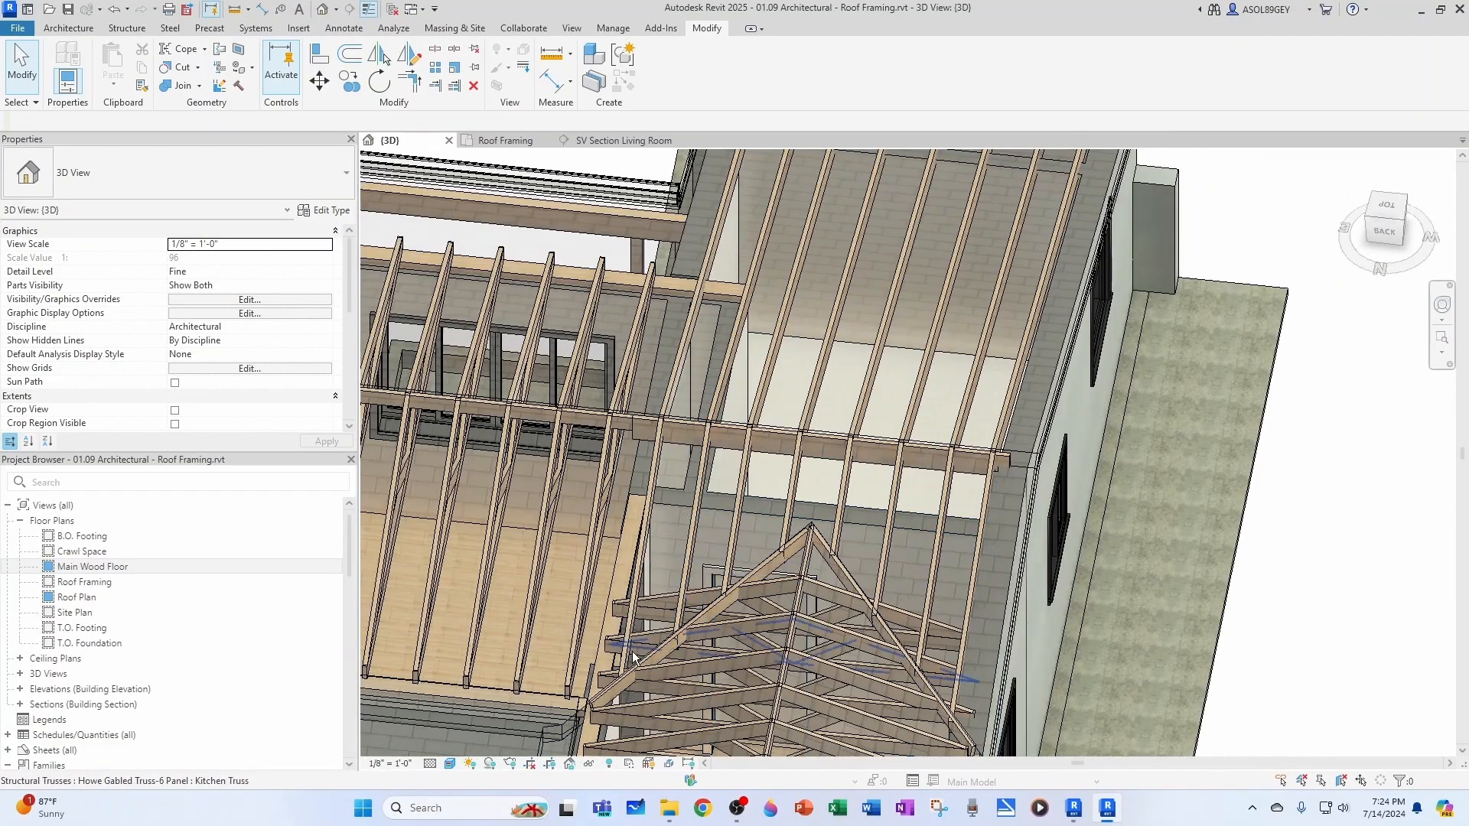
{"action": "scroll", "coordinate": [861, 453], "scroll_direction": "down", "scroll_amount": 1}
{"action": "scroll", "coordinate": [862, 451], "scroll_direction": "down", "scroll_amount": 3}
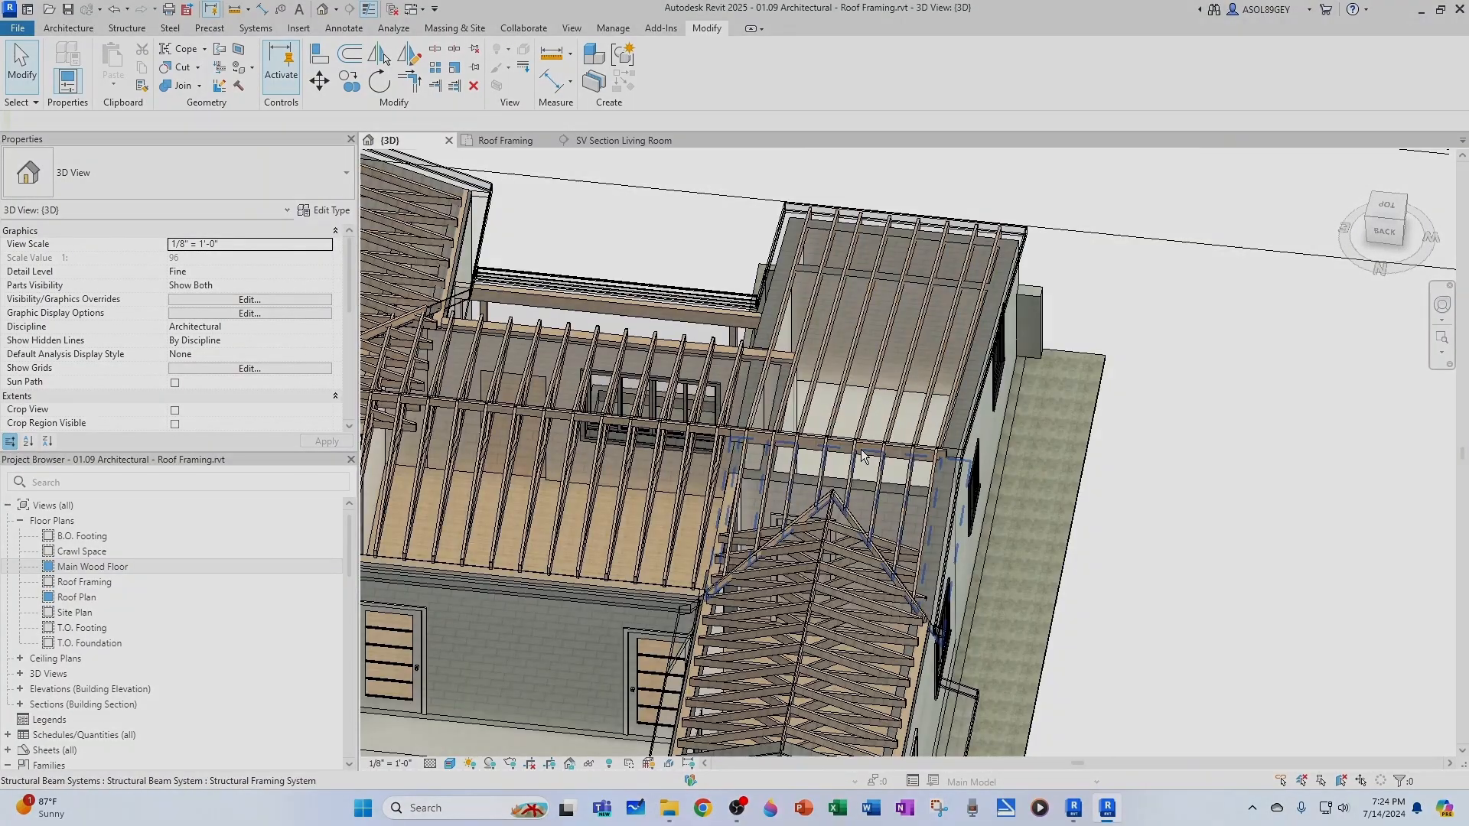
{"action": "middle_click_drag", "start_coordinate": [855, 492], "coordinate": [995, 505], "text": "shift"}
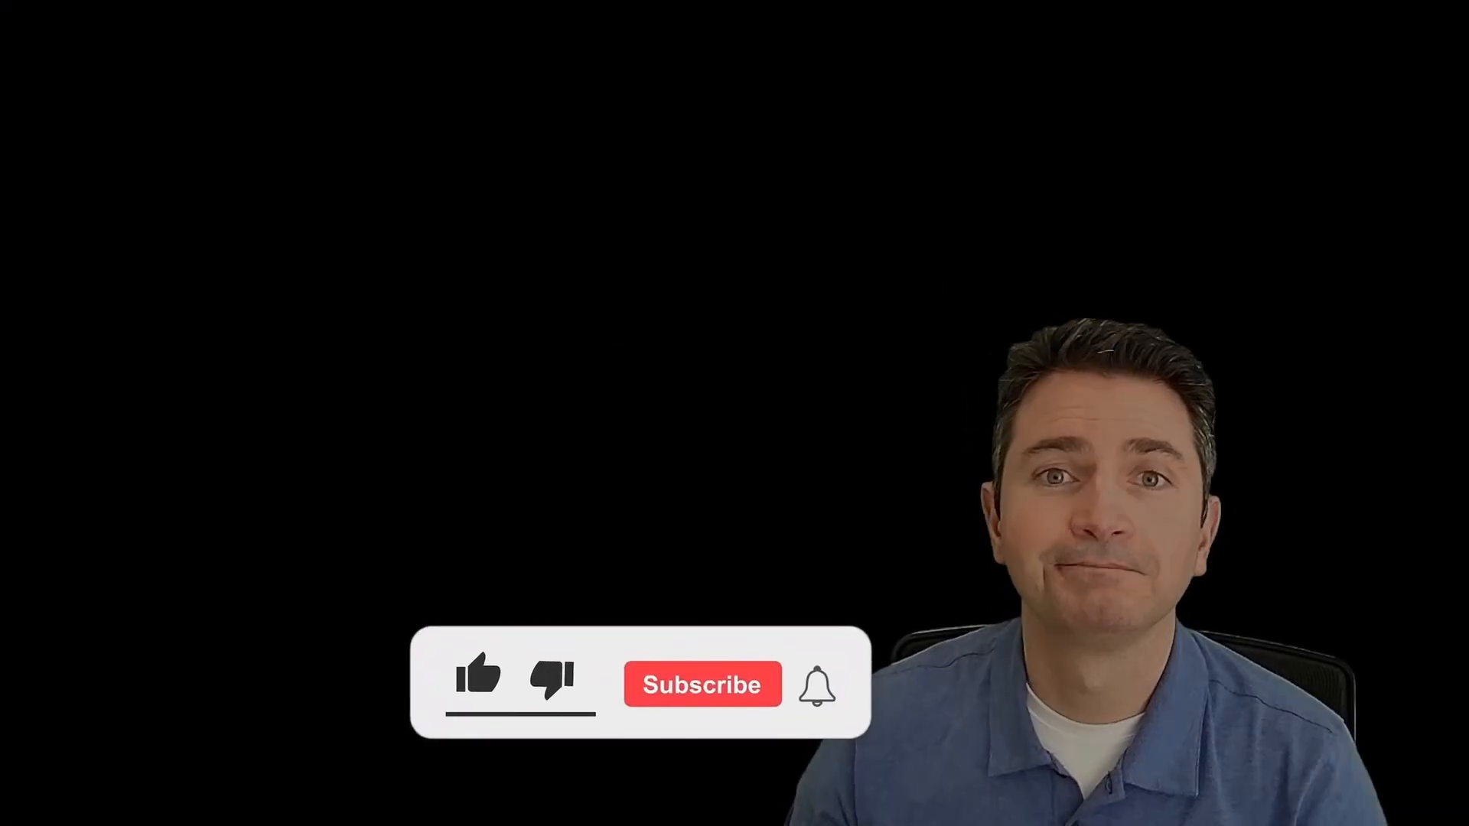